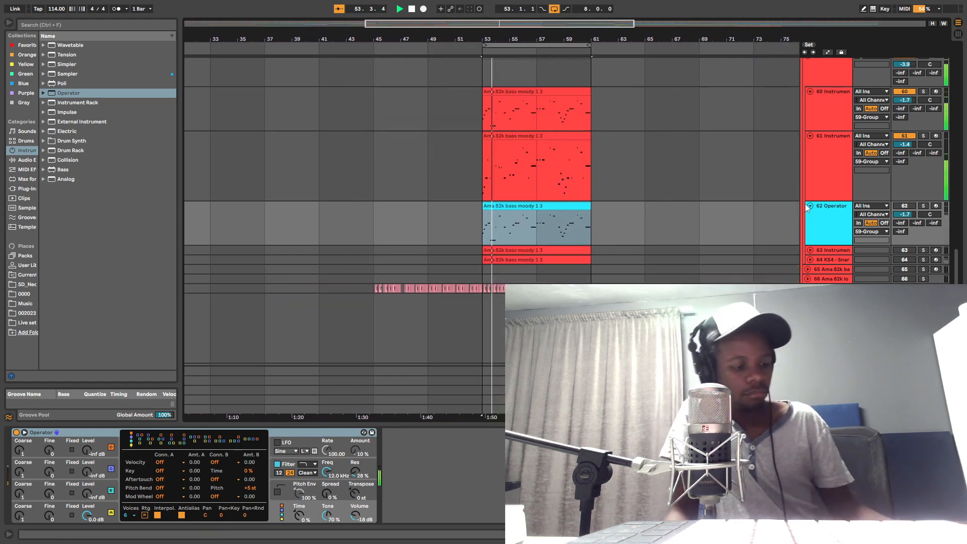
Step: Examine the devices on the two Instrument Rack tracks, 60 and 61, and their clips in the arrangement
key("alt+Tab")
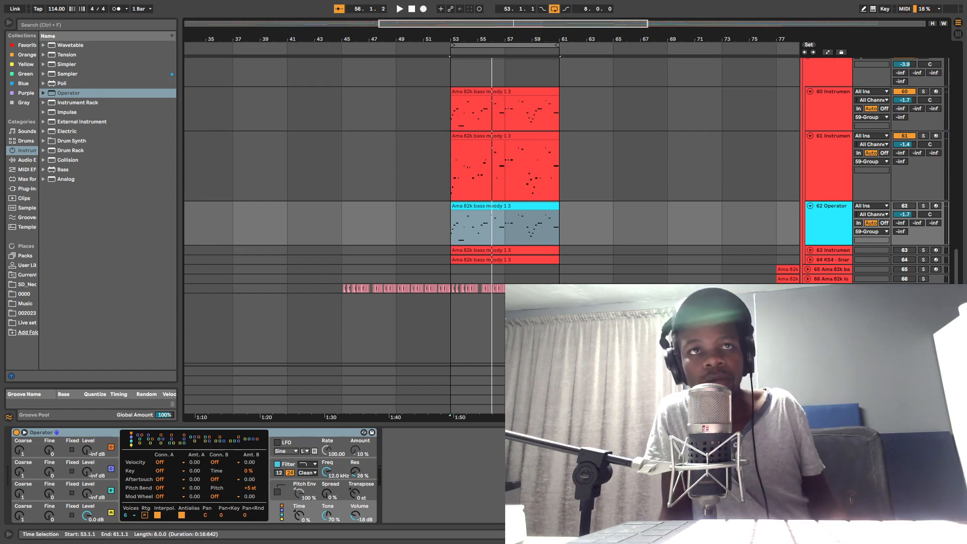
mouse_move(511, 38)
left_mouse_down()
mouse_move(514, 83)
mouse_move(517, 34)
left_mouse_up()
left_click(61, 94)
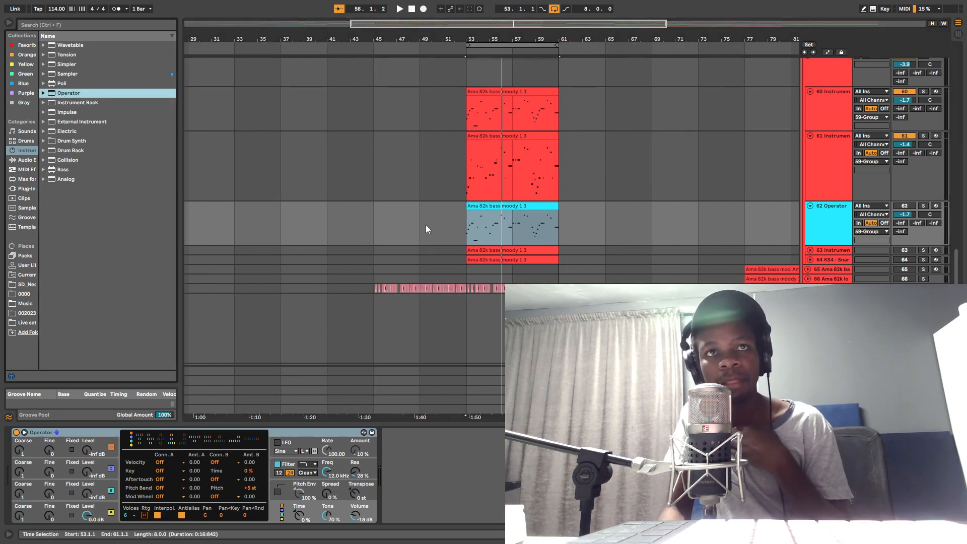
left_click(833, 116)
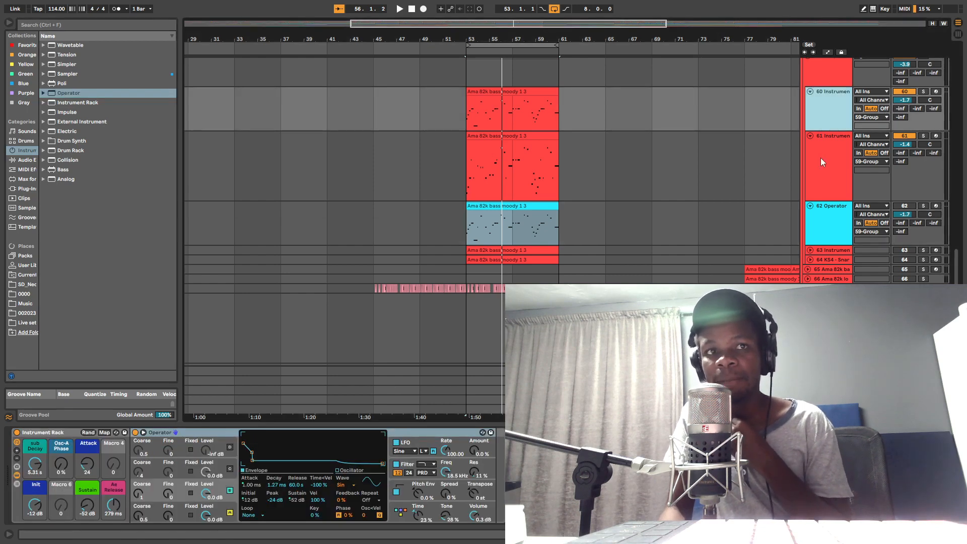
left_click(824, 161, "shift")
left_click(826, 116)
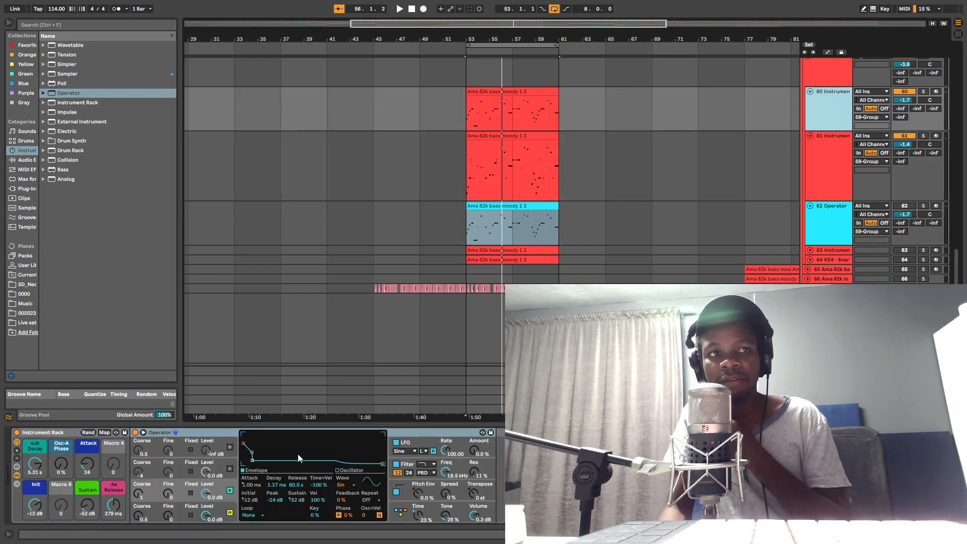
left_click(836, 161)
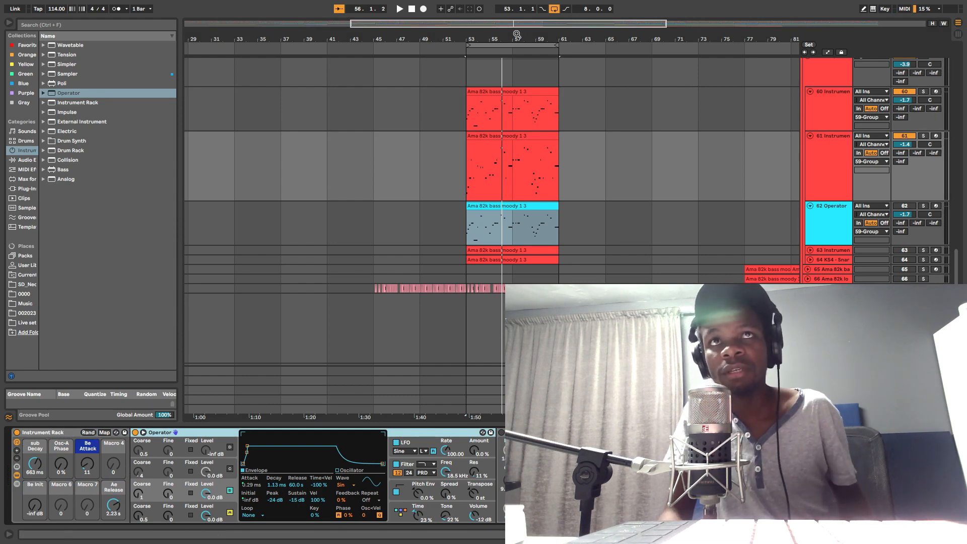
left_click_drag(515, 35, 515, 15)
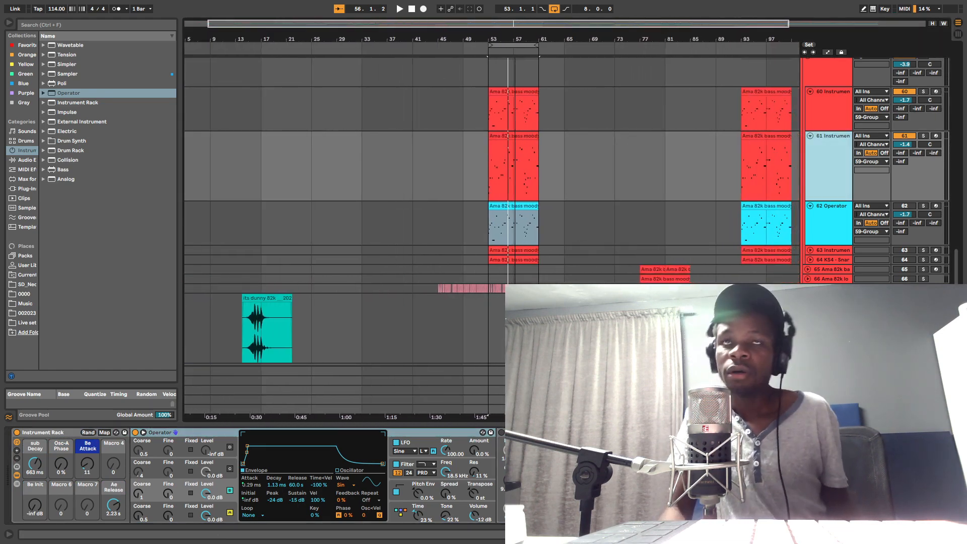
left_click_drag(515, 15, 461, 59)
scroll(609, 226, "up", 2)
scroll(500, 186, "up", 3)
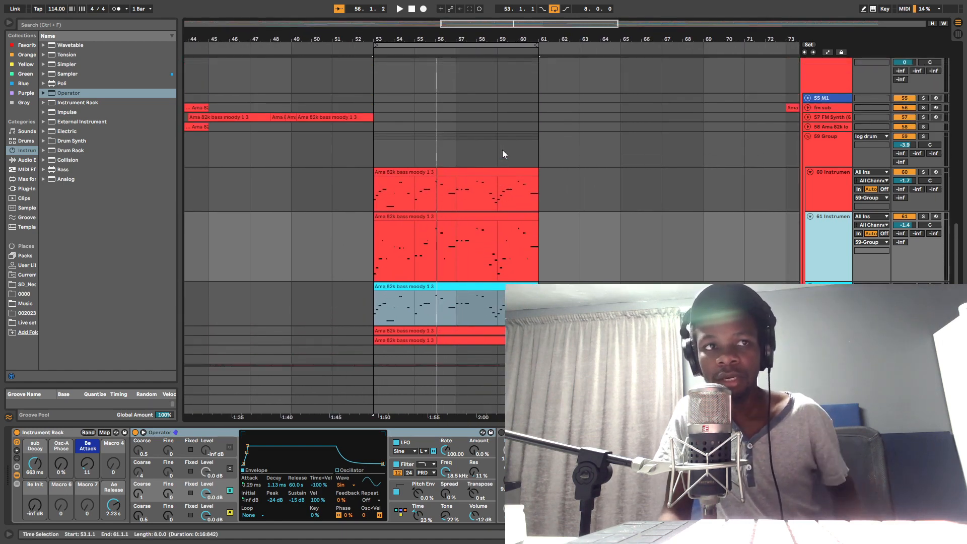
scroll(555, 116, "down", 3)
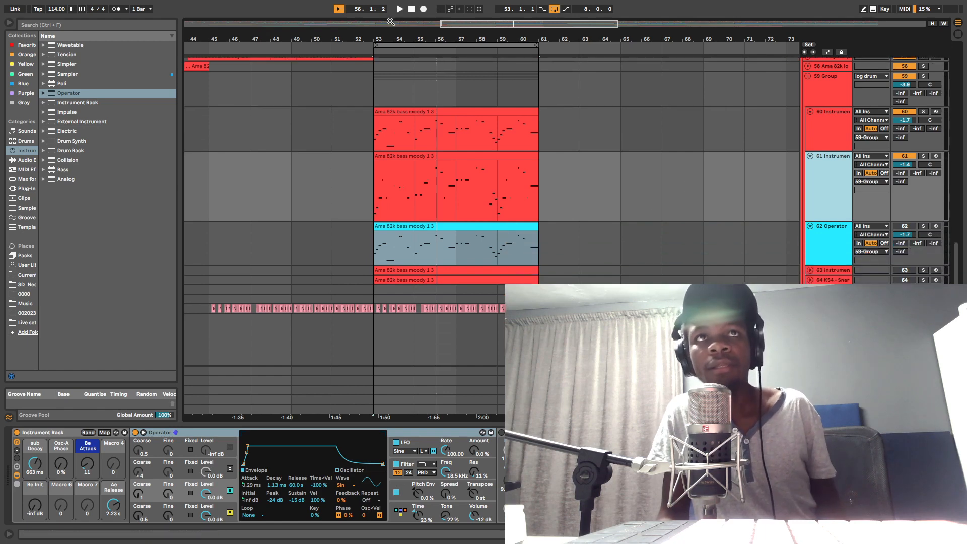
Step: Audition tracks 60 and 61 one after the other by soloing each and playing the loop from bar 53
left_click_drag(418, 37, 393, 95)
left_click(349, 111)
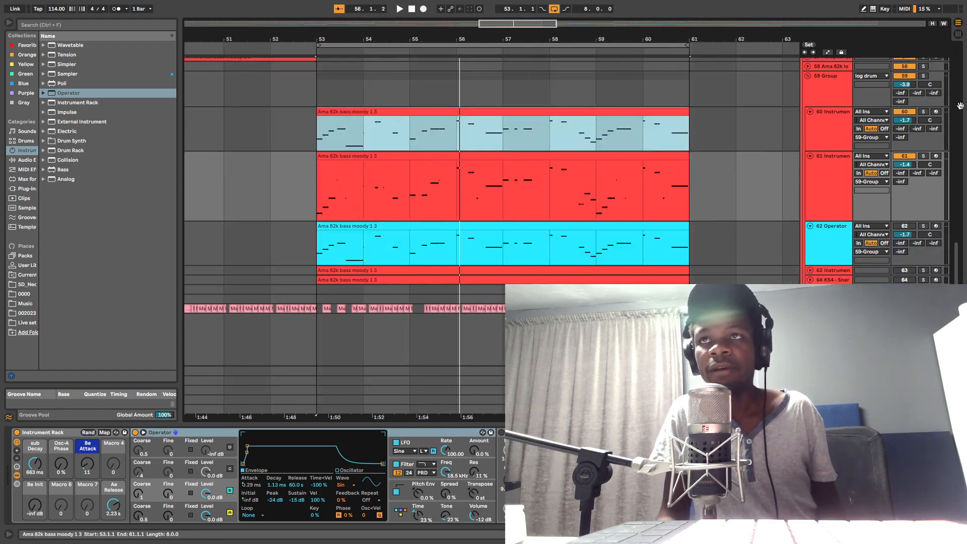
left_click(924, 112)
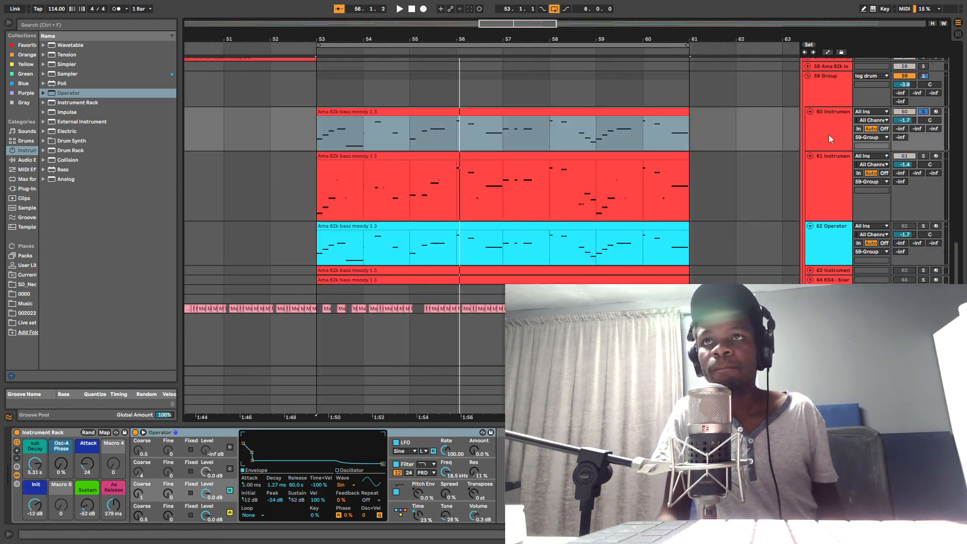
key("space")
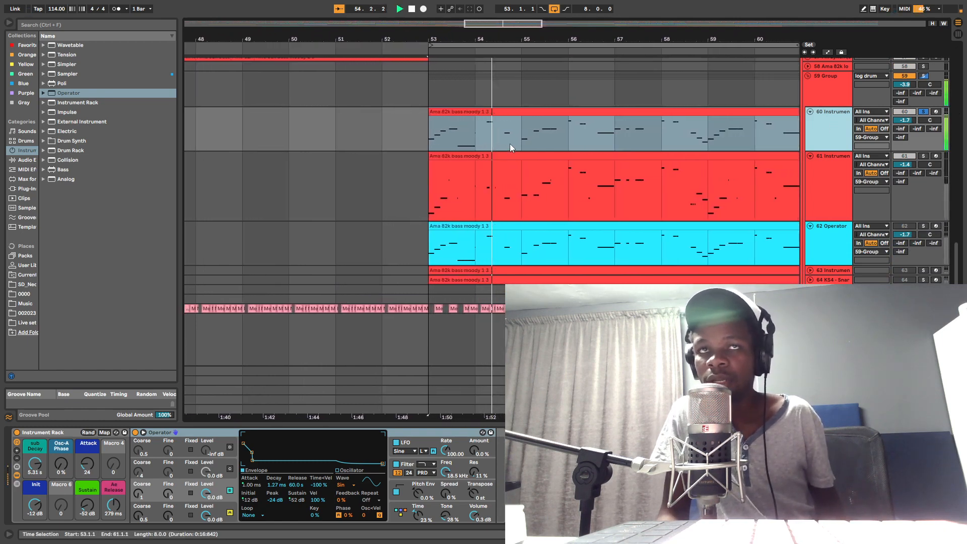
left_click(924, 156)
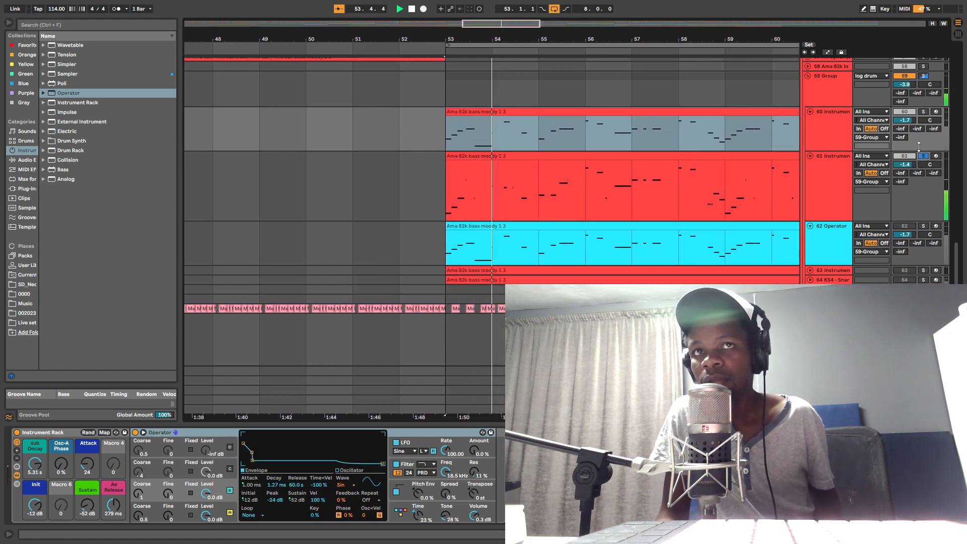
key("space")
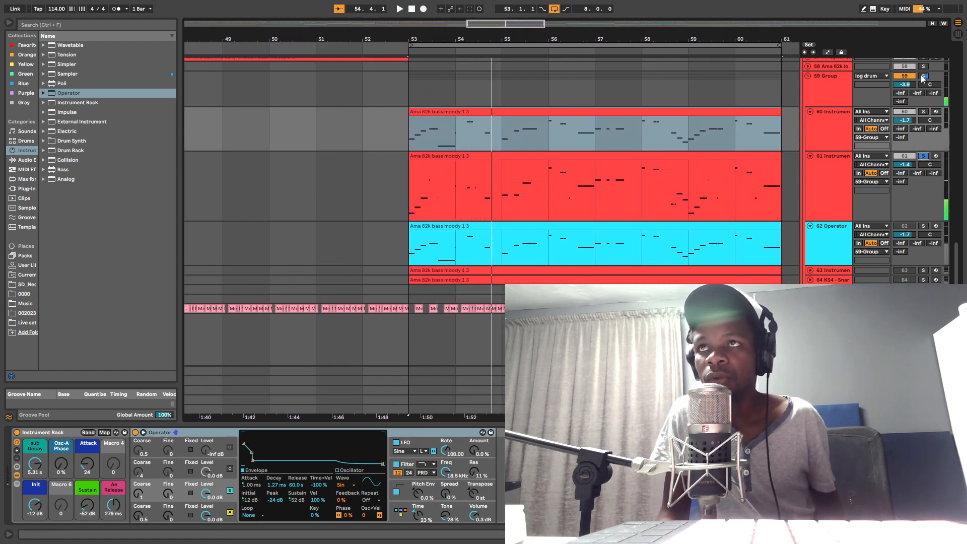
Step: Play the loop with the whole log drum group 59 soloed and clear the solo
left_click(923, 76)
key("space")
key("space")
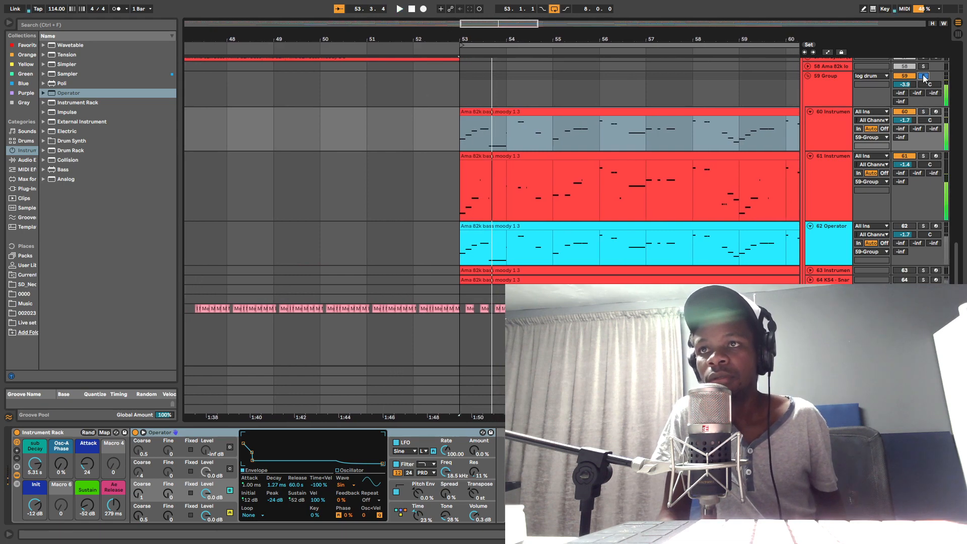
left_click(924, 77)
key("space")
Step: Audition the loop with tracks 63 and 64 switched on, and switch both off again
left_click(905, 280)
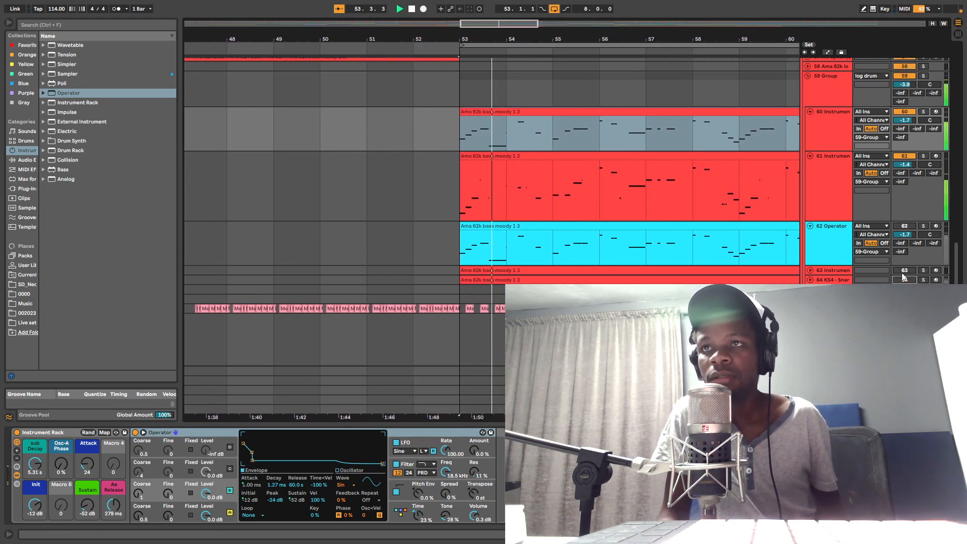
left_click(905, 271)
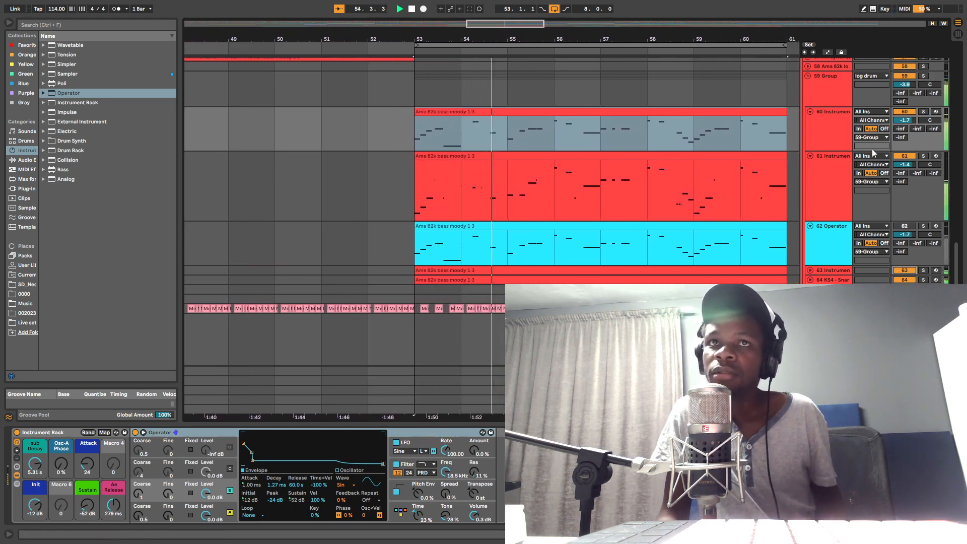
left_click(906, 280)
left_click(906, 270)
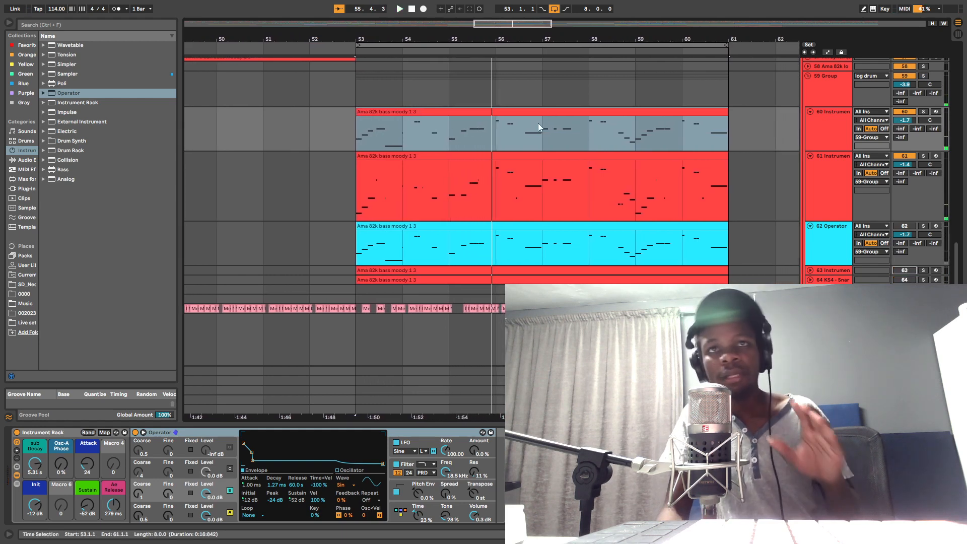
Step: Delete the Operator device from track 62
left_click_drag(485, 37, 485, 17)
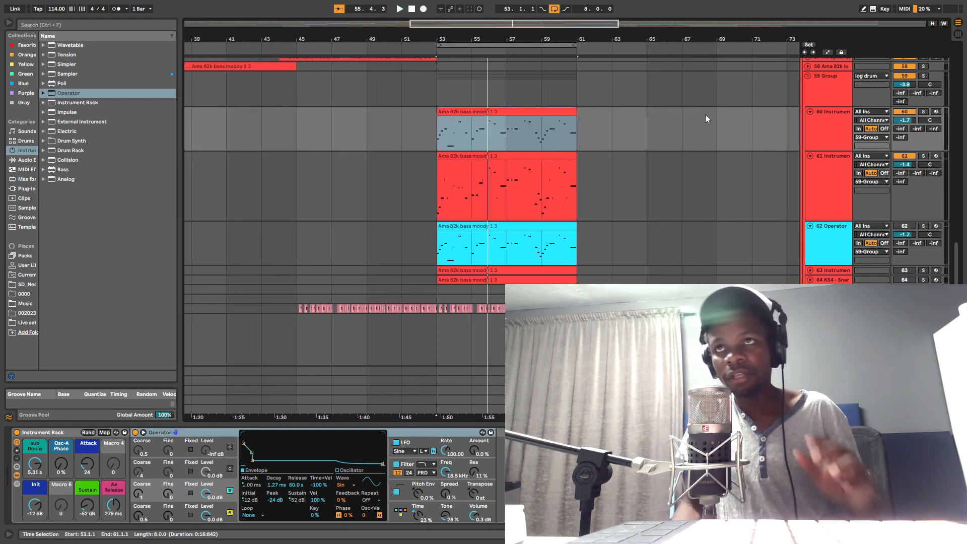
left_click(905, 156)
left_click(903, 112)
left_click(829, 244)
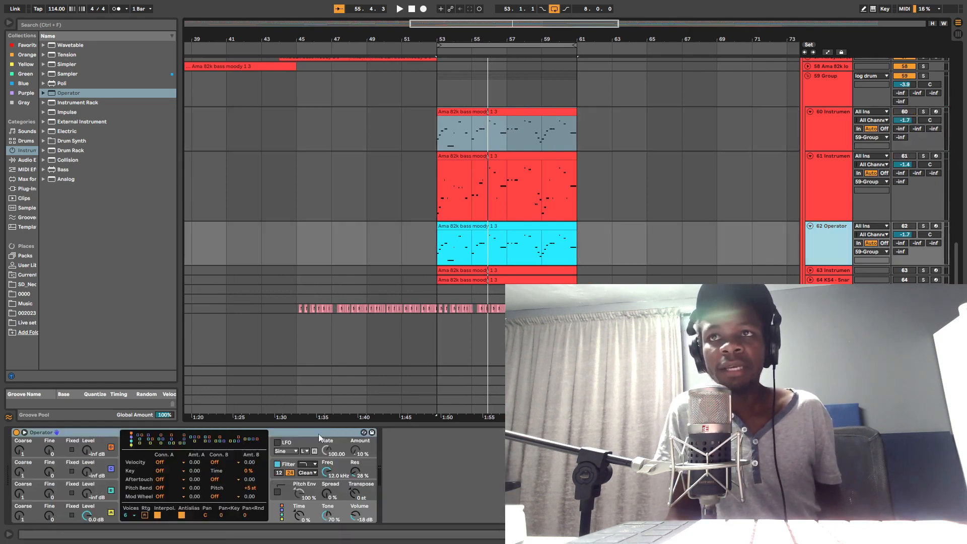
left_click(71, 433)
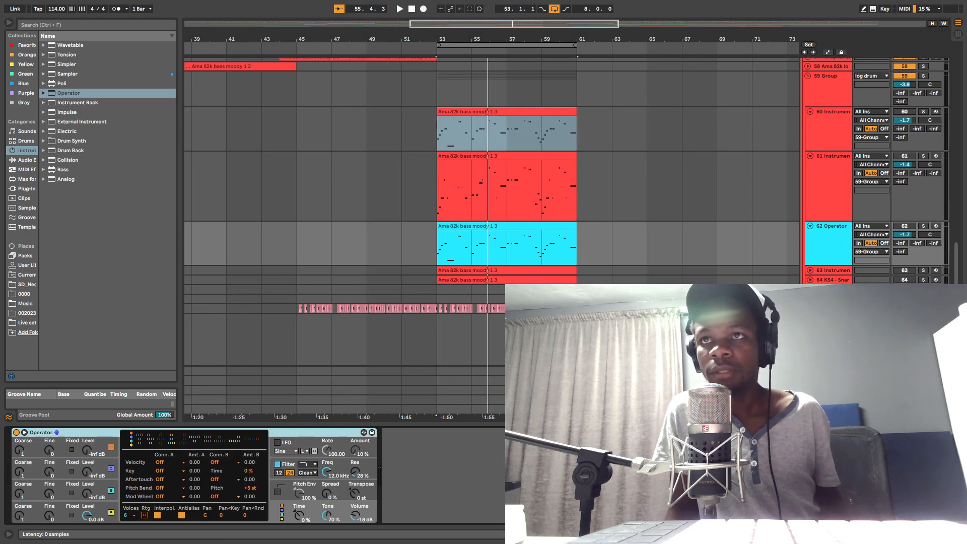
key("Delete")
Step: Load a fresh default Operator instrument onto the empty MIDI track 62 that holds the bass clip
left_click(466, 236)
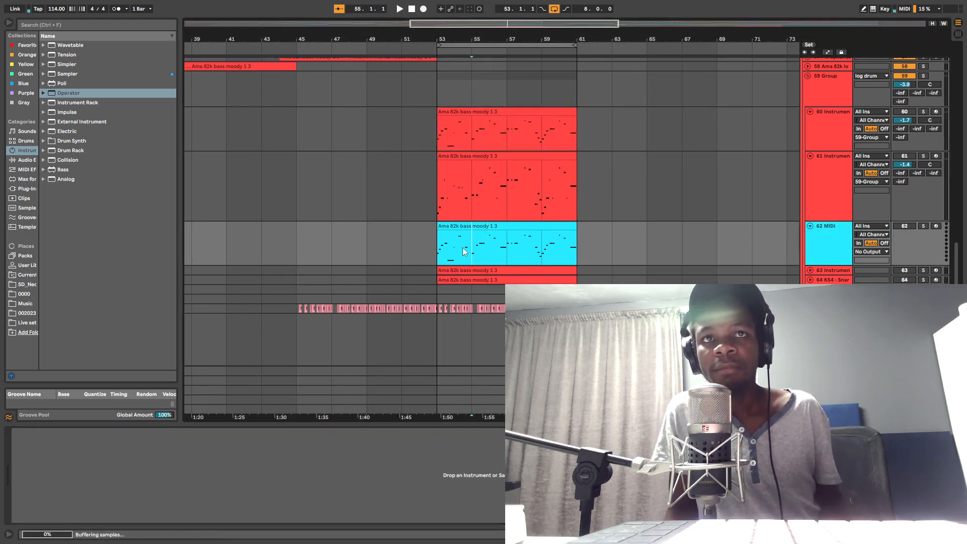
left_click(462, 226)
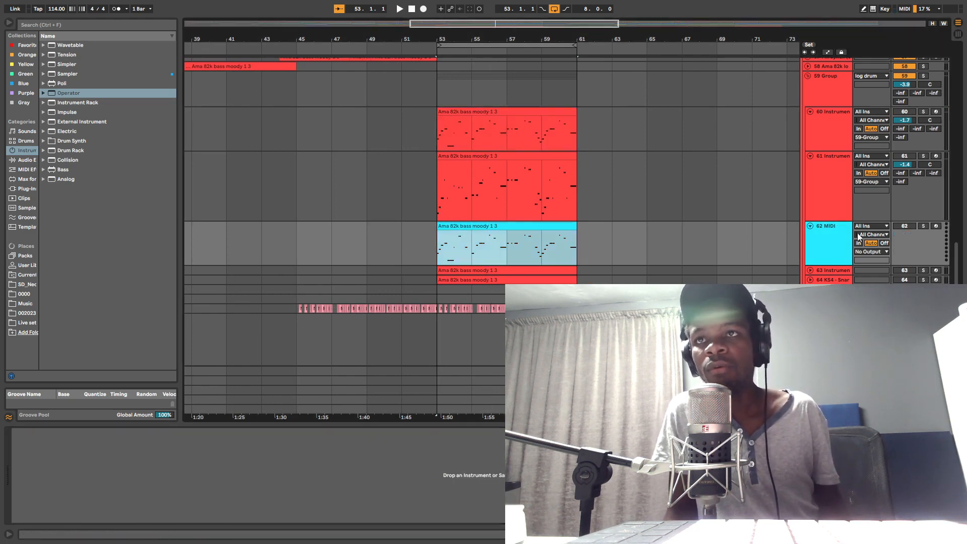
left_click(834, 246)
left_click_drag(69, 94, 70, 92)
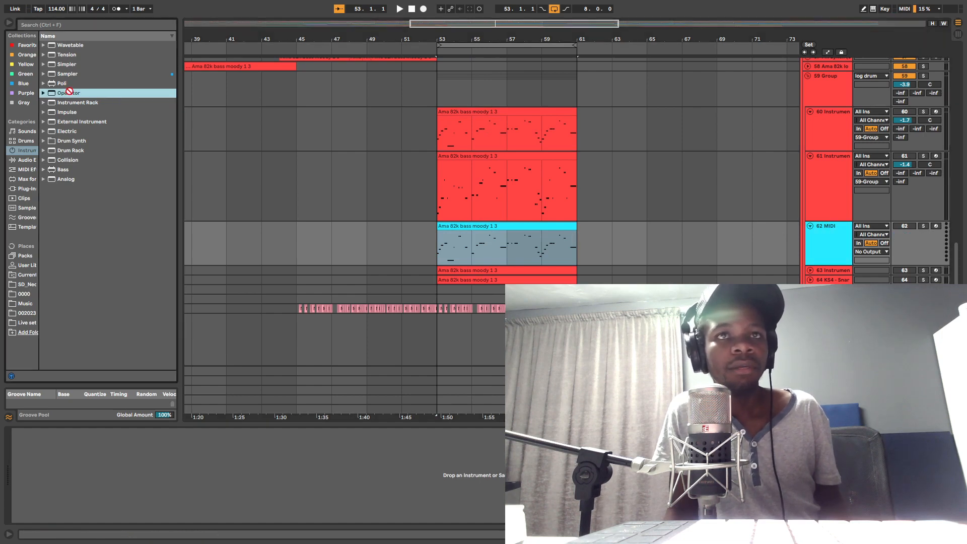
left_click_drag(518, 262, 472, 242)
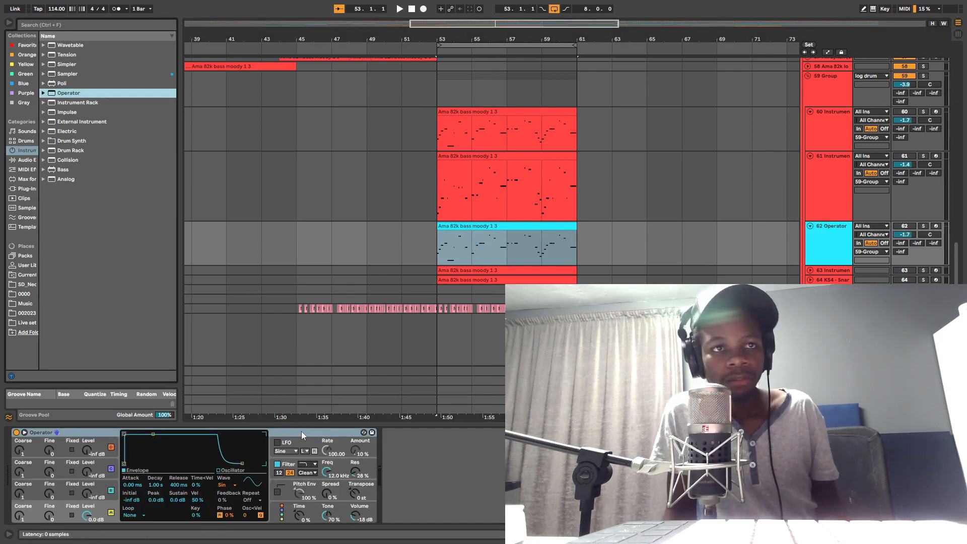
left_click(301, 431)
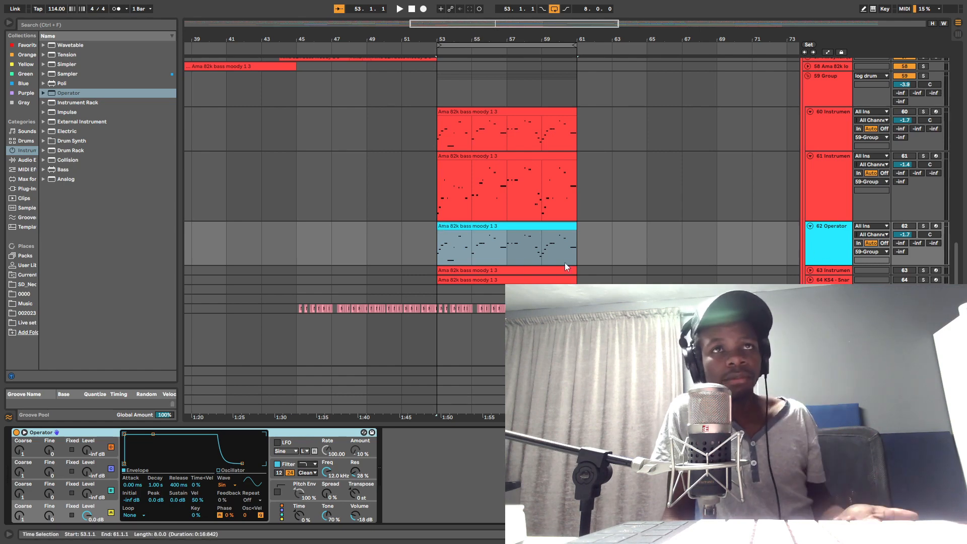
Step: Load Wavetable onto track 62 in place of Operator and enlarge its expanded envelope view
left_click(63, 180)
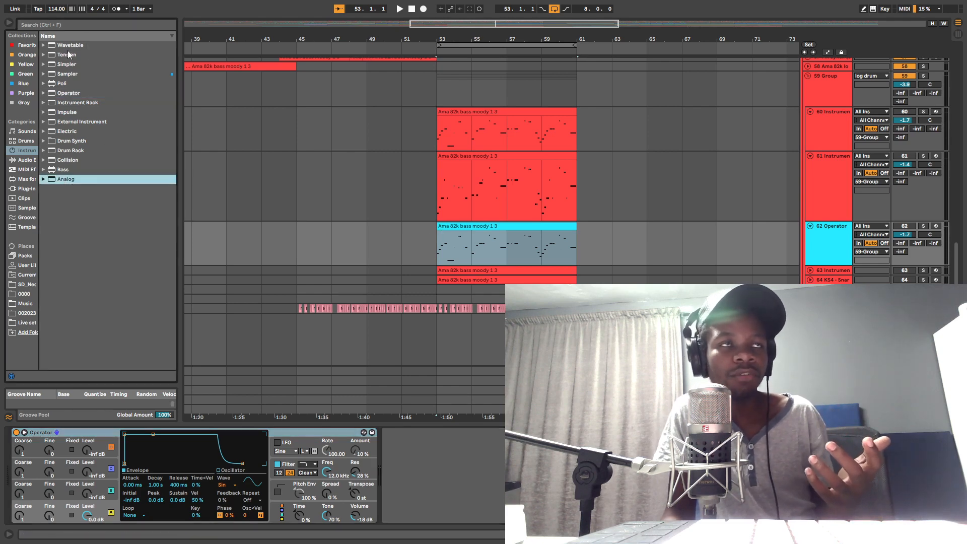
left_click_drag(64, 45, 422, 476)
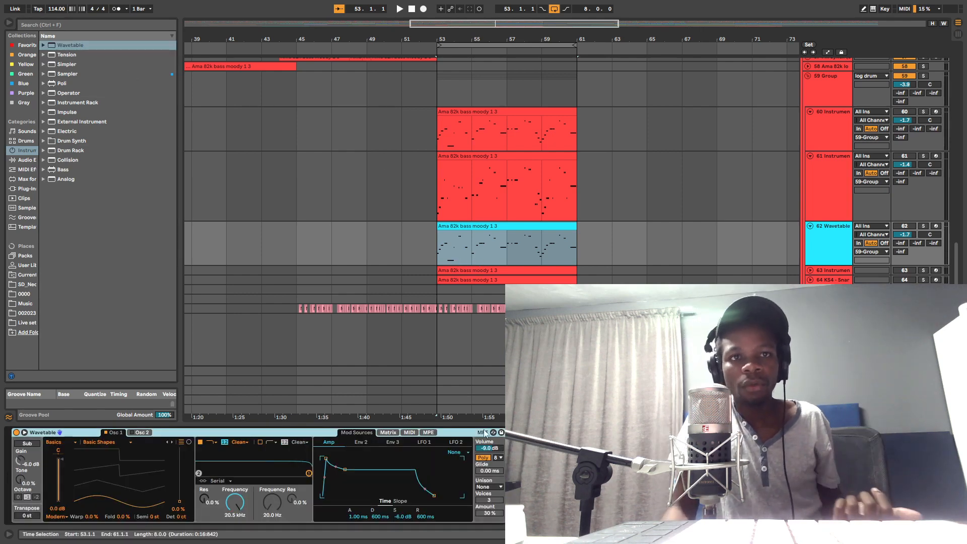
left_click(24, 434)
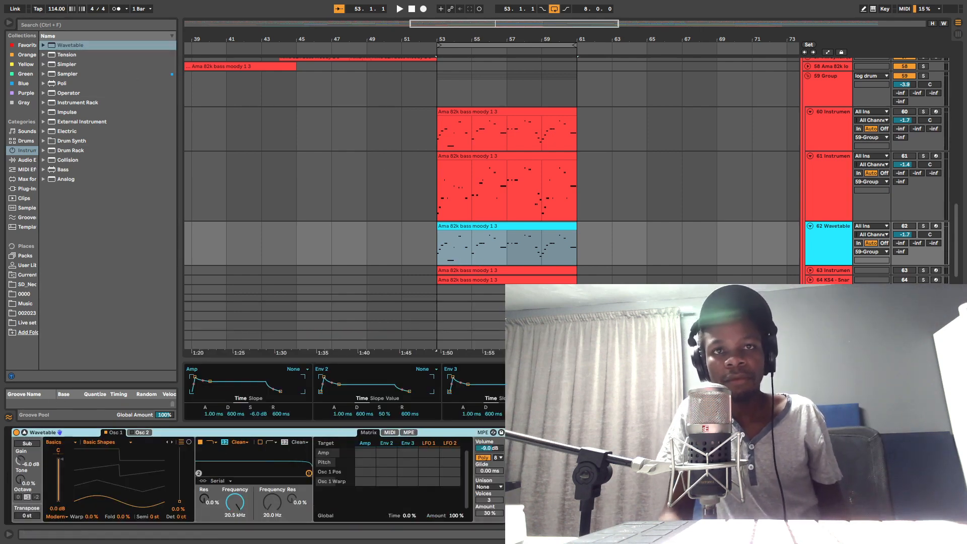
left_click_drag(552, 359, 552, 275)
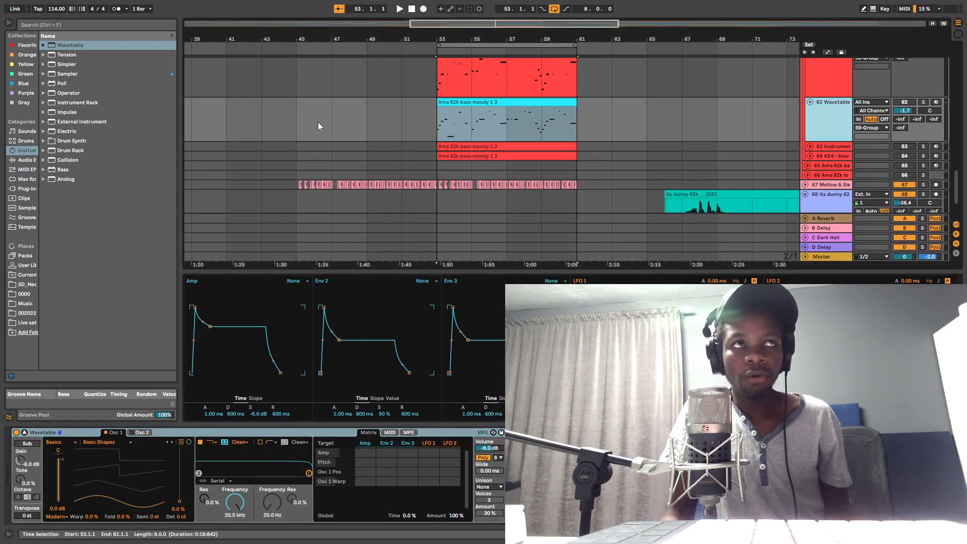
Step: Replace Wavetable on track 62 with the default Operator instrument
left_click(73, 93)
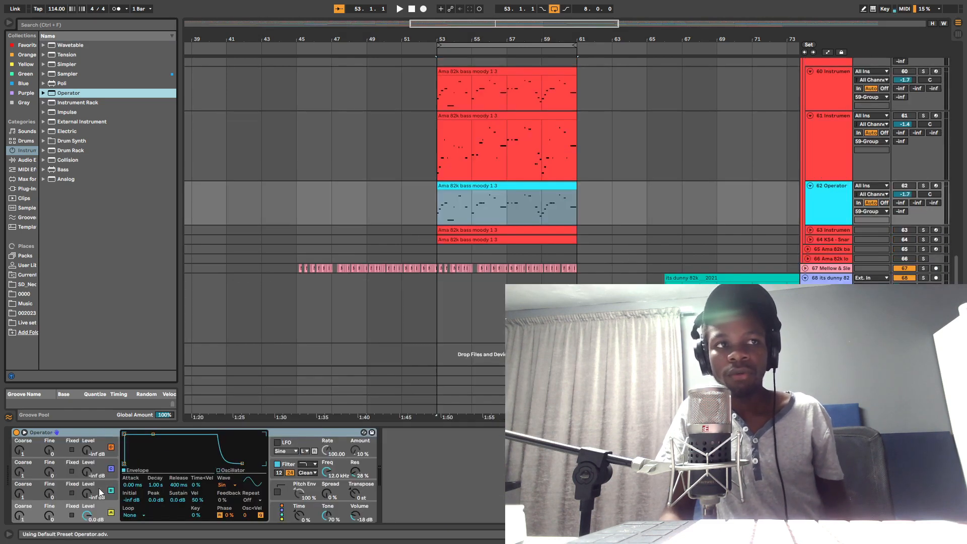
left_click(76, 438)
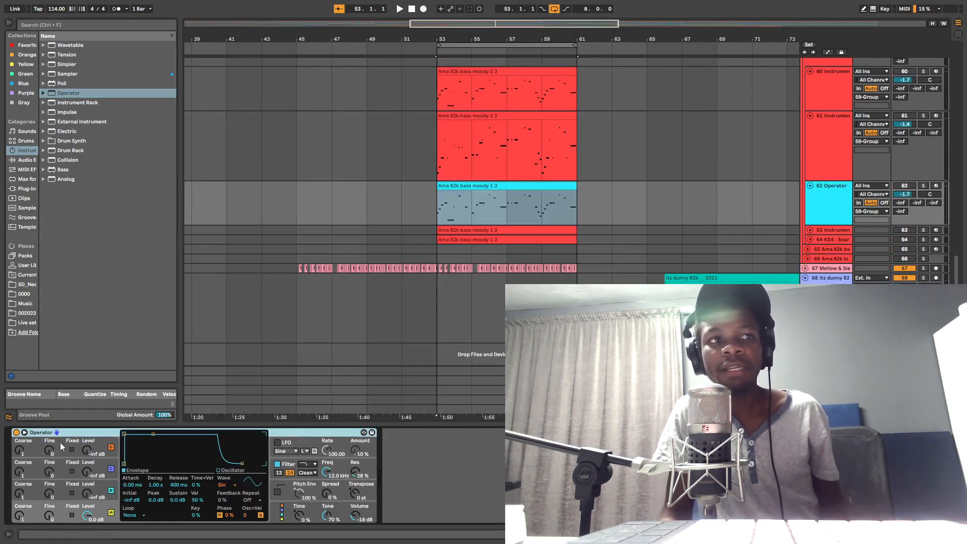
Step: Switch to the Edge browser, maximize its window and open Google in a new tab
key("super")
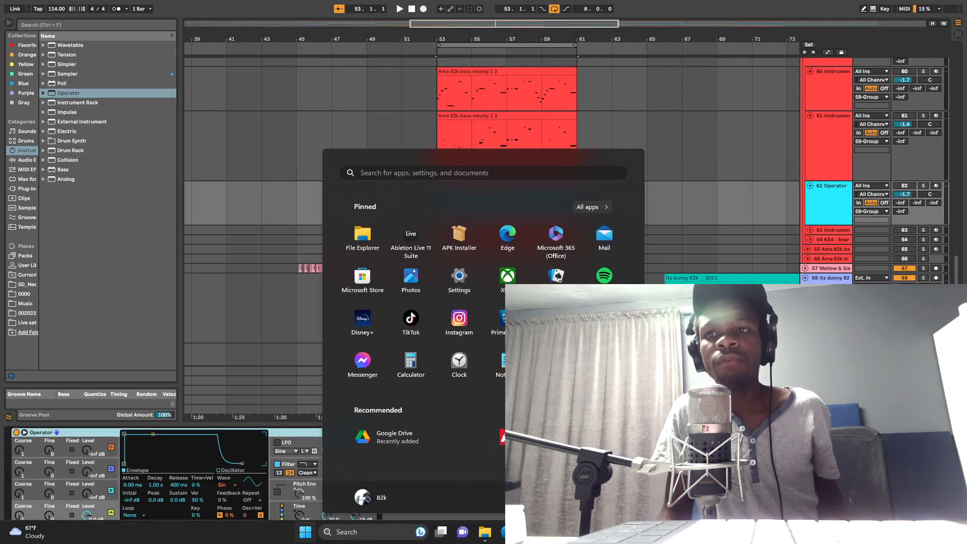
left_click(507, 532)
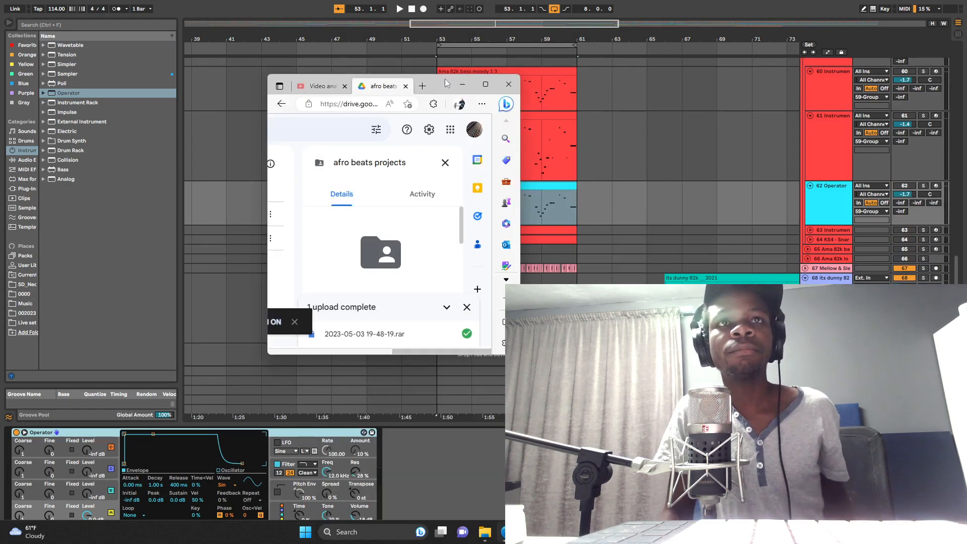
left_click(485, 85)
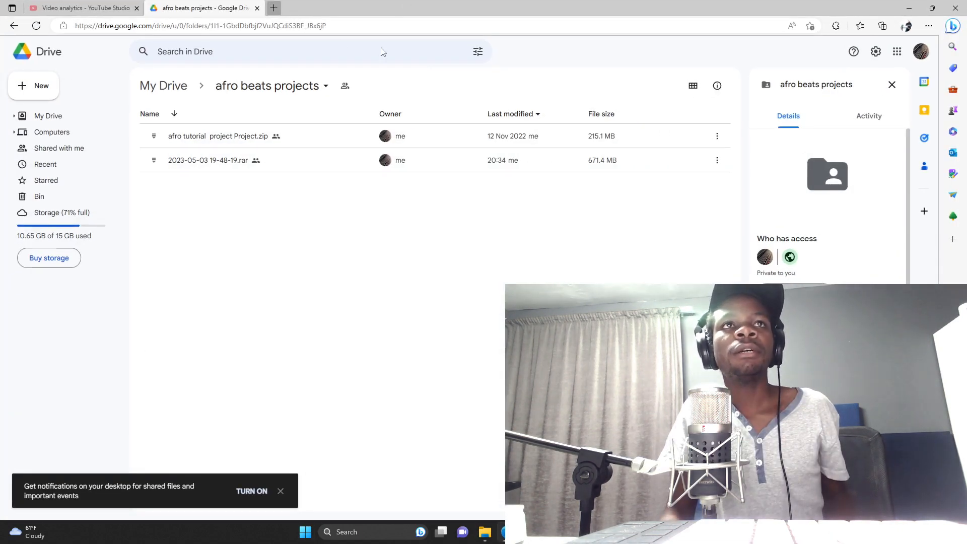
key("ctrl+t")
left_click(297, 27)
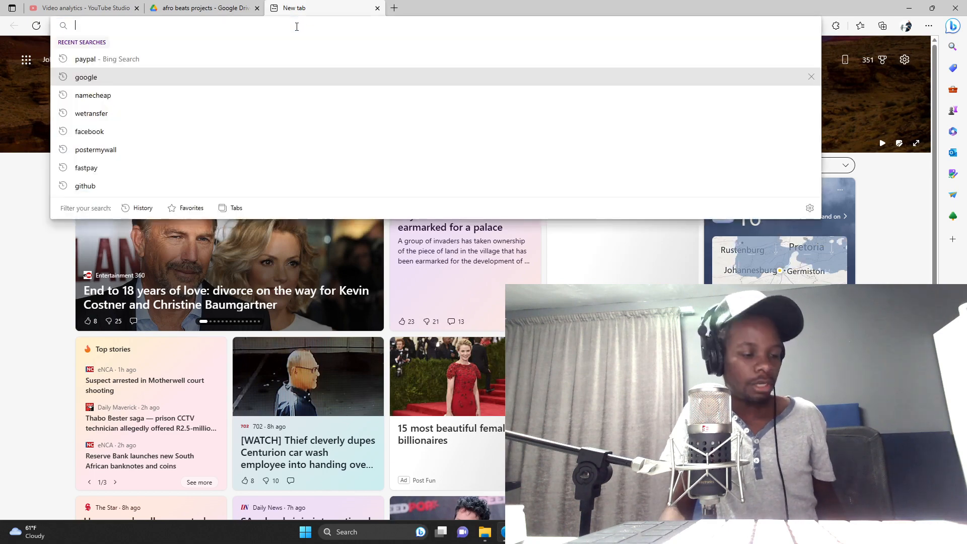
type("go")
left_click(124, 45)
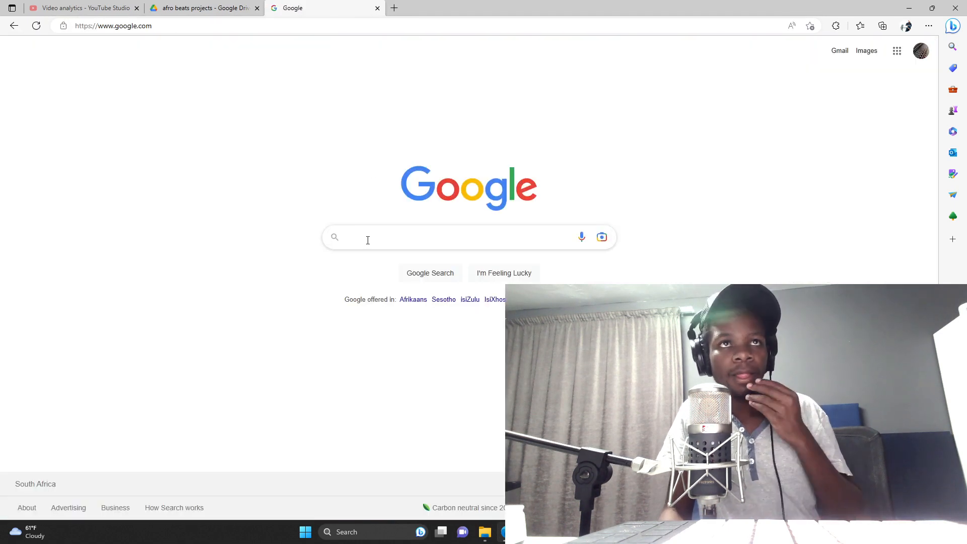
Step: Search Google for "fl studio dx10" and show the image results
left_click(368, 240)
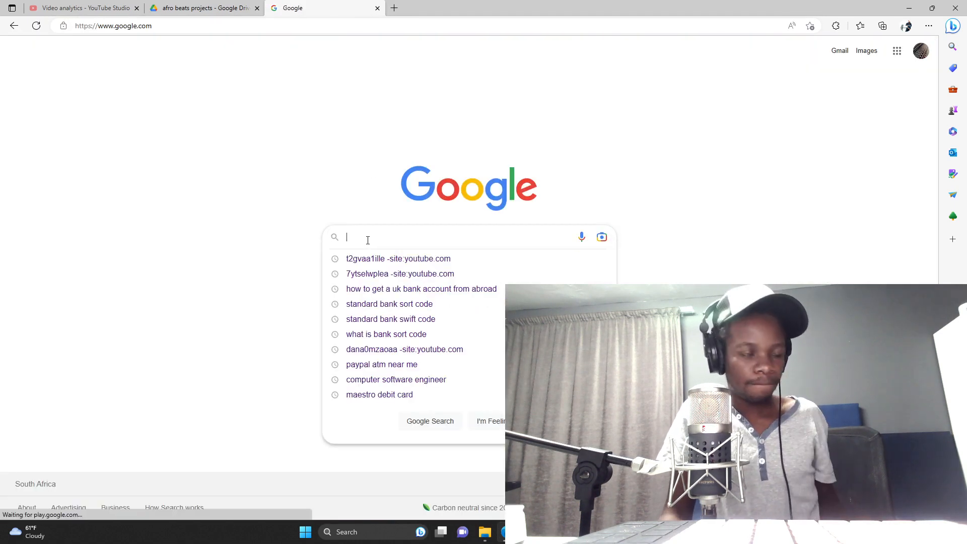
type("fl st")
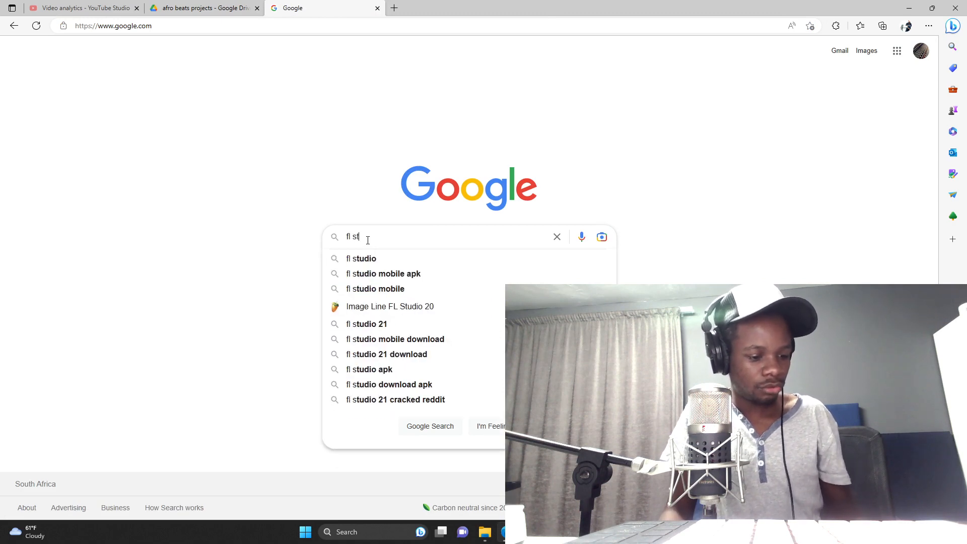
type("udio fx")
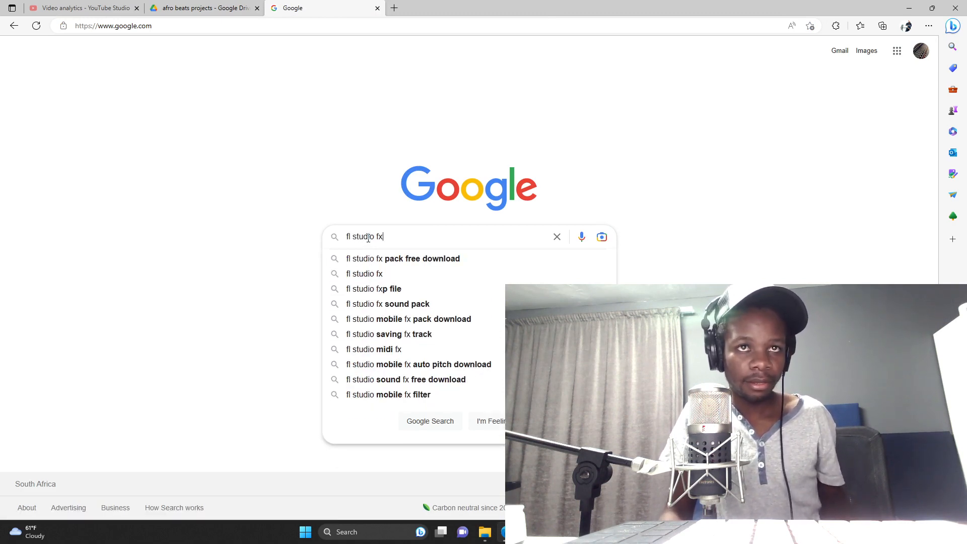
key("BackSpace")
key("BackSpace")
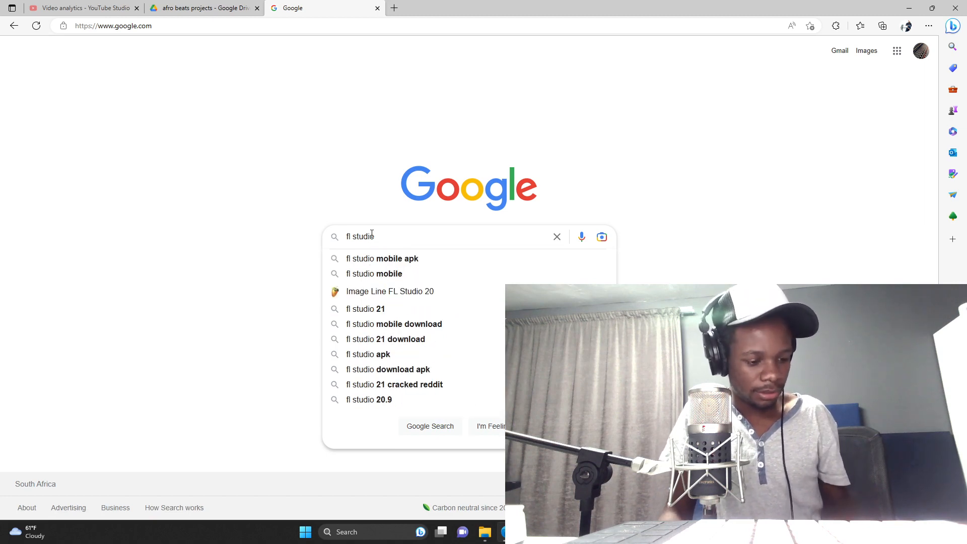
type("dx10")
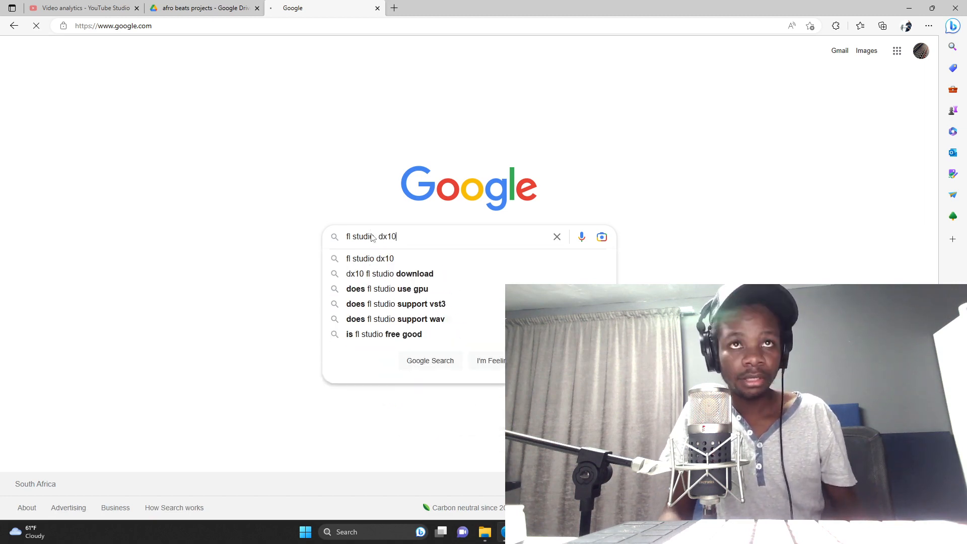
key("Return")
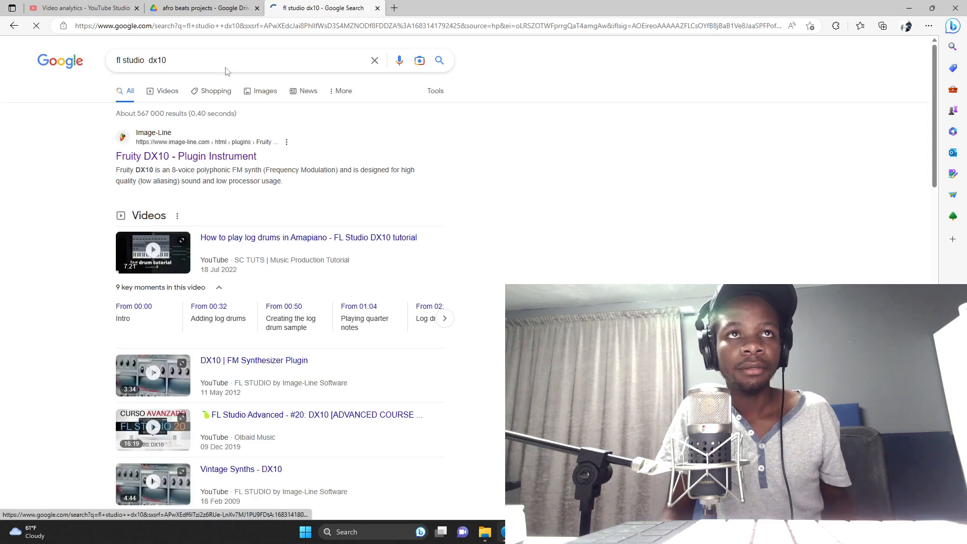
left_click(265, 94)
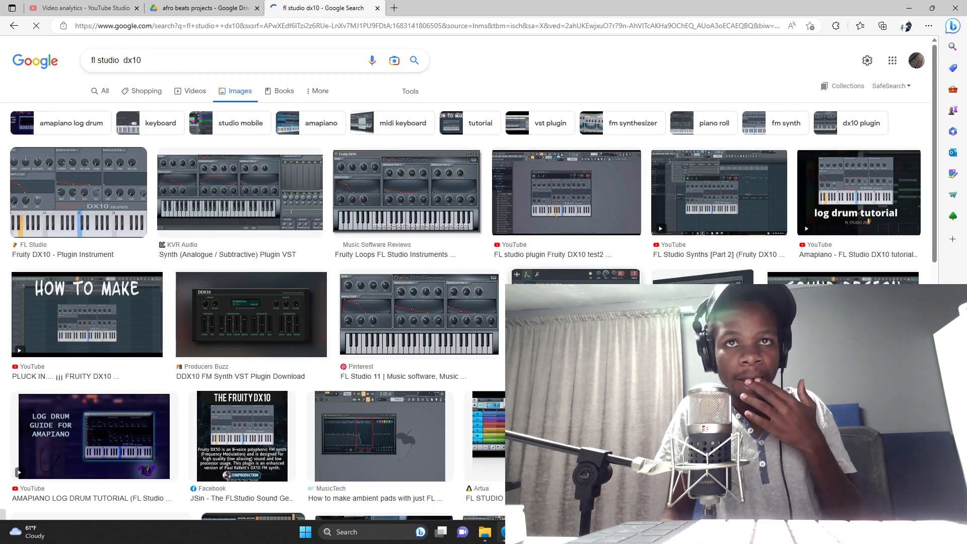
Step: Preview FL Studio's Fruity DX10 plugin picture and examine its amplitude and modulation sections
scroll(341, 266, "down", 3)
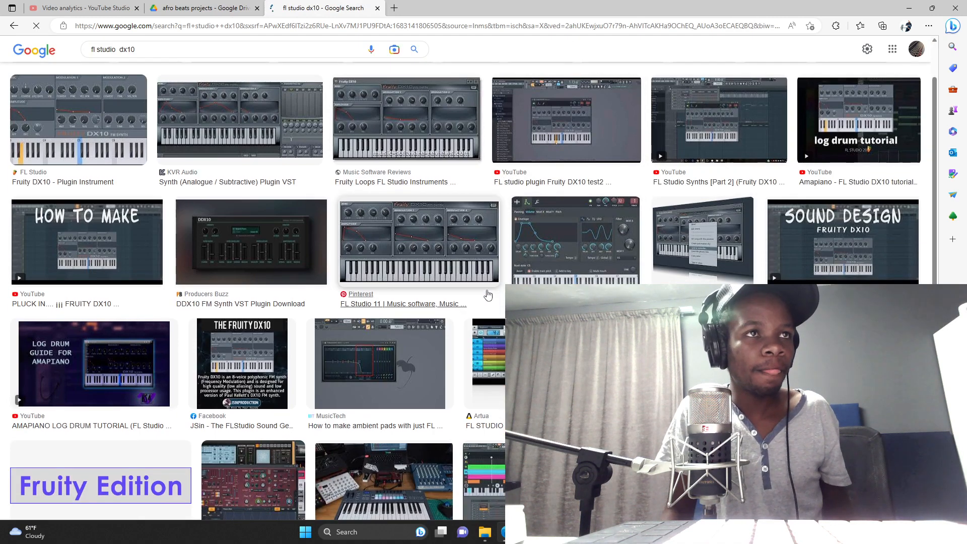
scroll(342, 267, "up", 3)
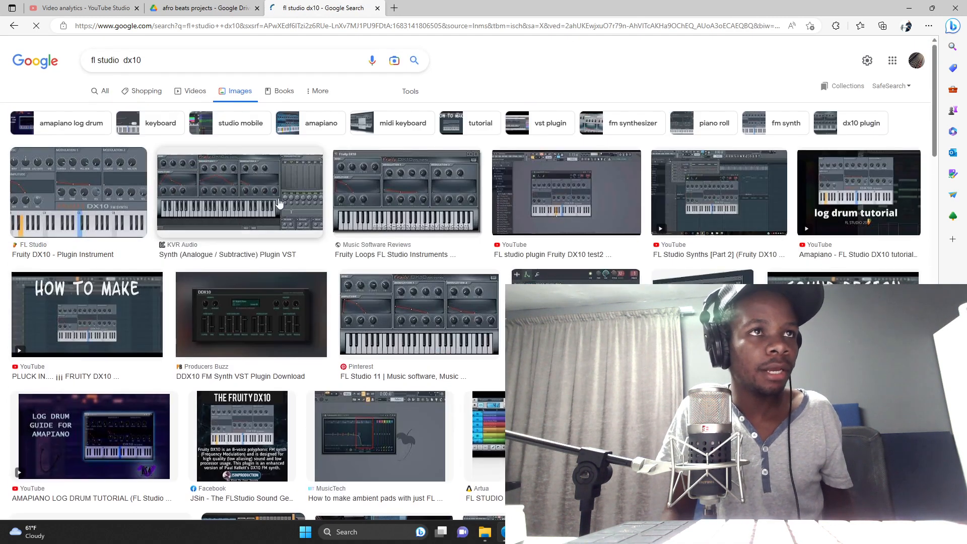
left_click(133, 213)
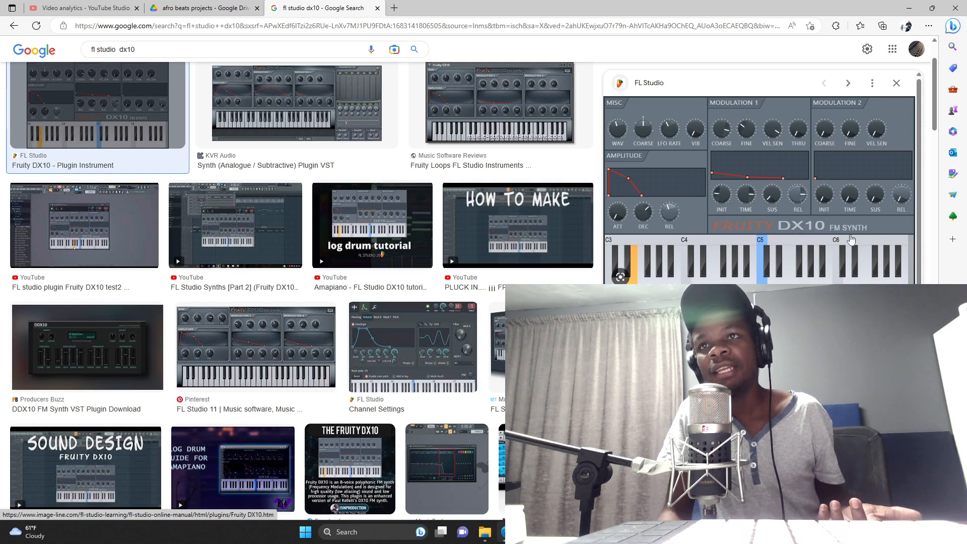
left_click(81, 9)
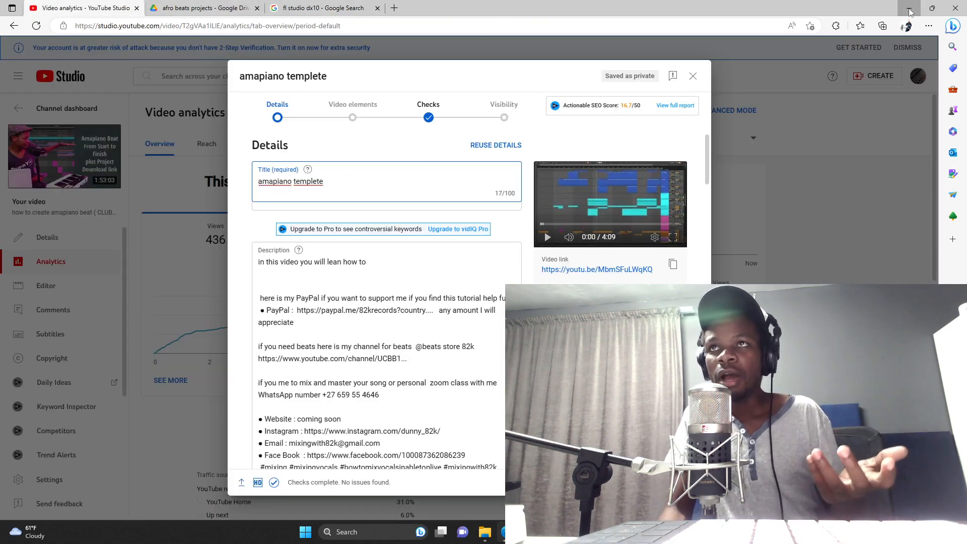
left_click(312, 8)
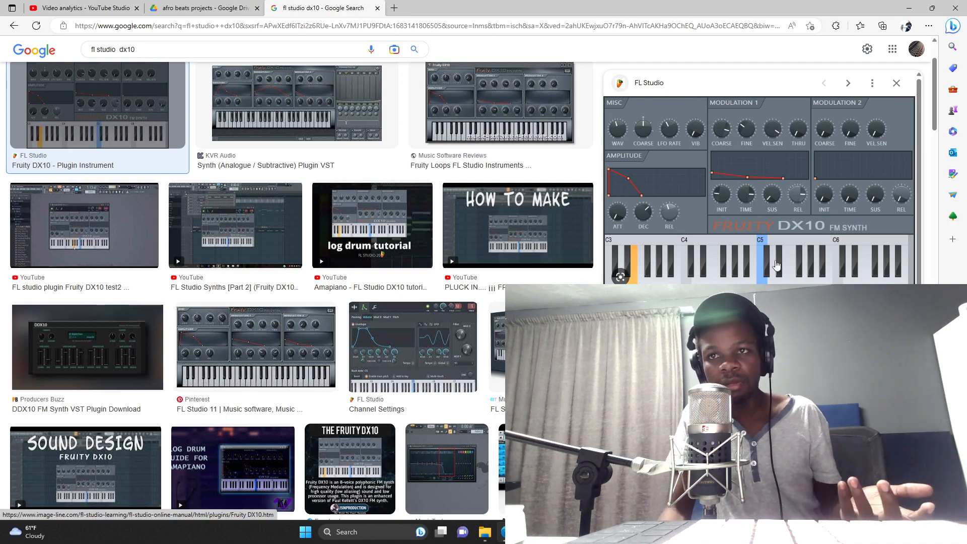
scroll(826, 236, "down", 3)
scroll(821, 165, "up", 3)
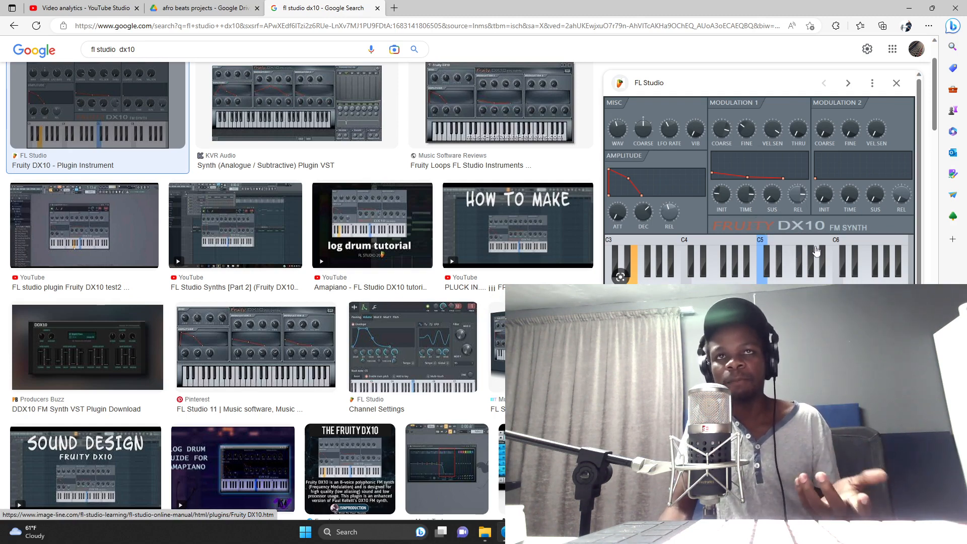
Step: Return to Ableton Live and point out Wavetable and Analog among the available instruments as alternatives to Operator
left_click(912, 9)
scroll(344, 343, "up", 3)
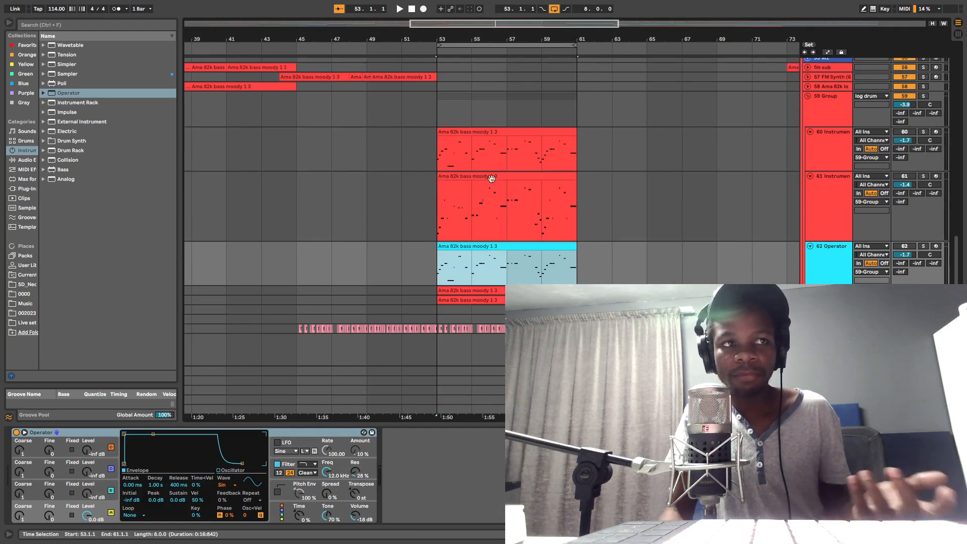
scroll(576, 225, "down", 2)
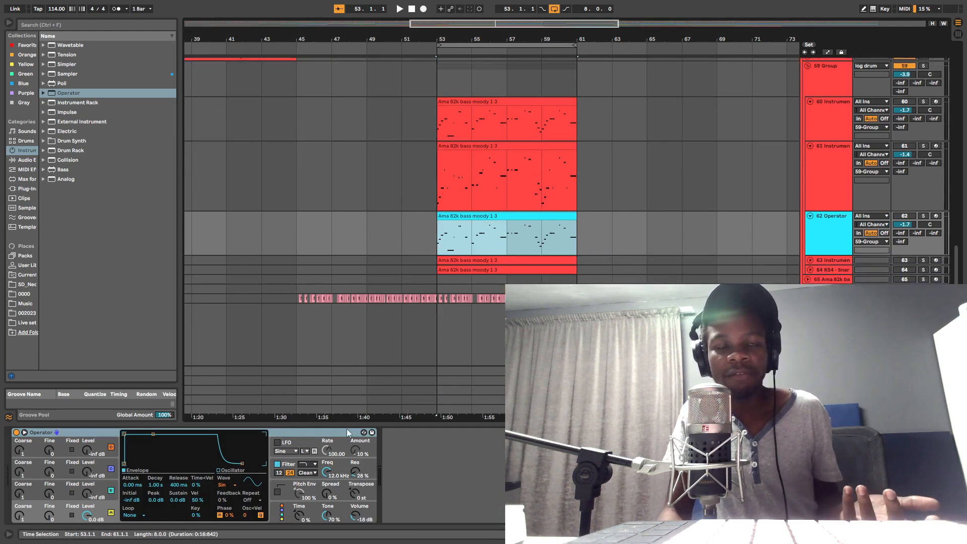
left_click(76, 439)
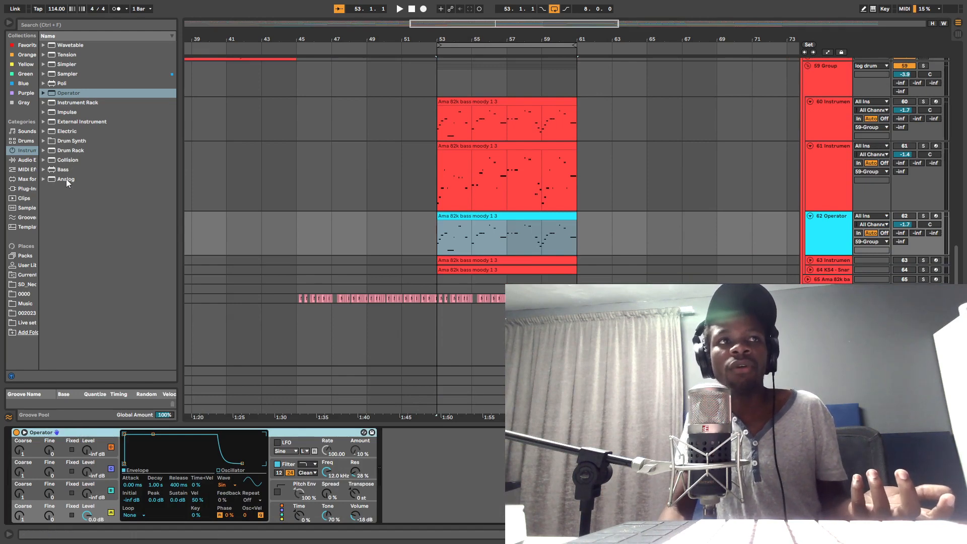
left_click(62, 45)
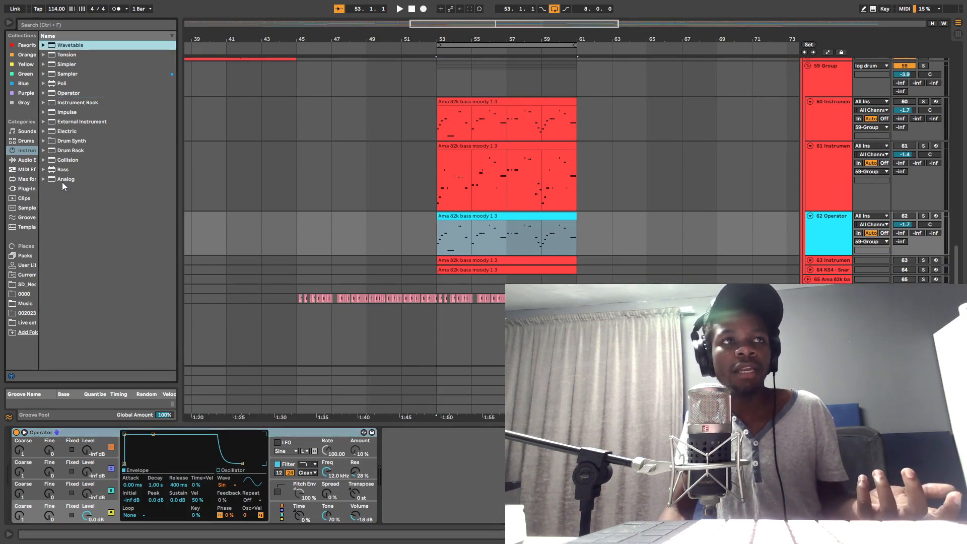
left_click(63, 180)
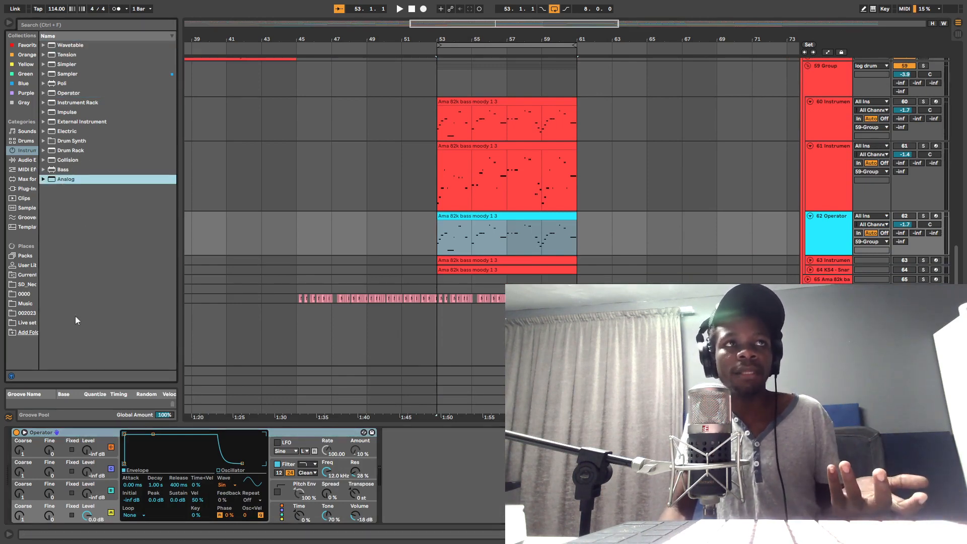
left_click(139, 459)
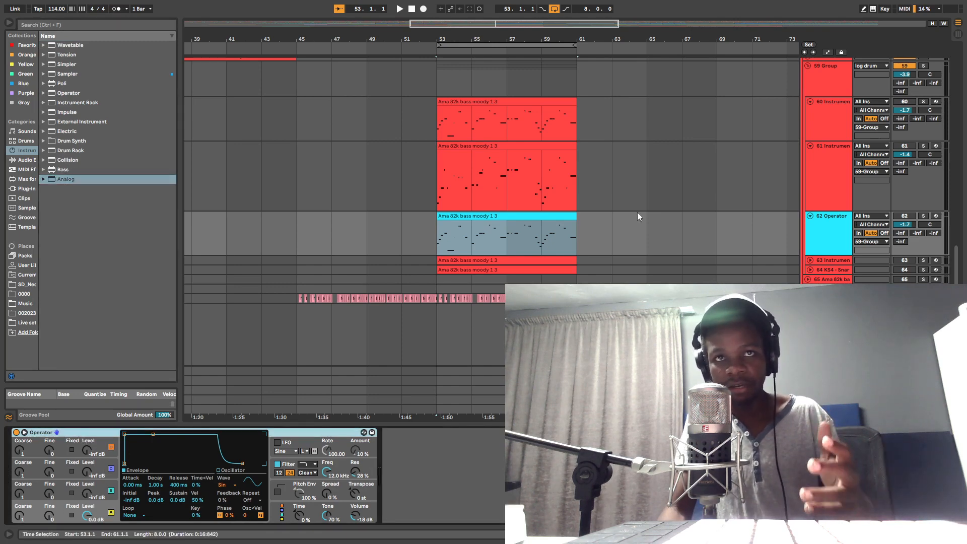
Step: Make track 62 taller and zoom the arrangement in on its bass clip between bars 53 and 61
scroll(715, 216, "down", 2)
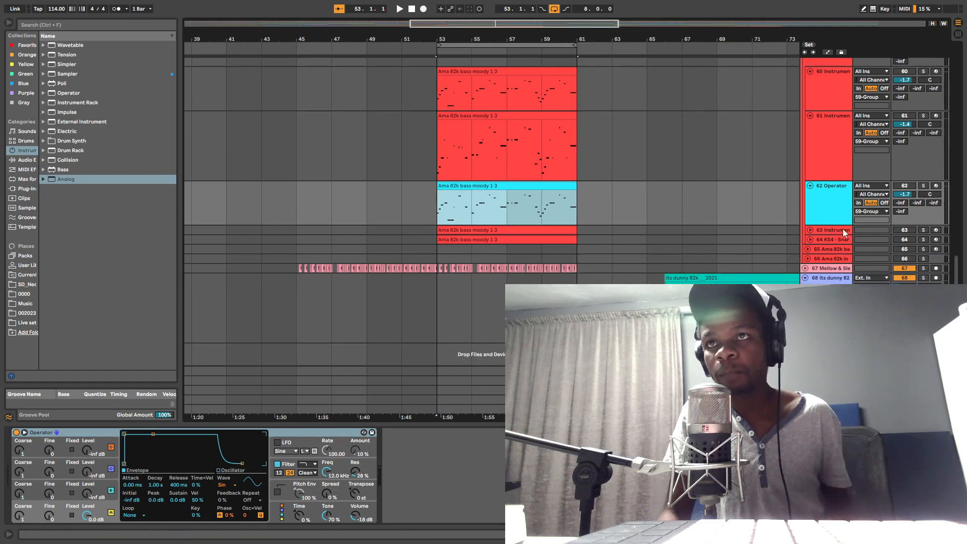
left_click_drag(840, 224, 840, 267)
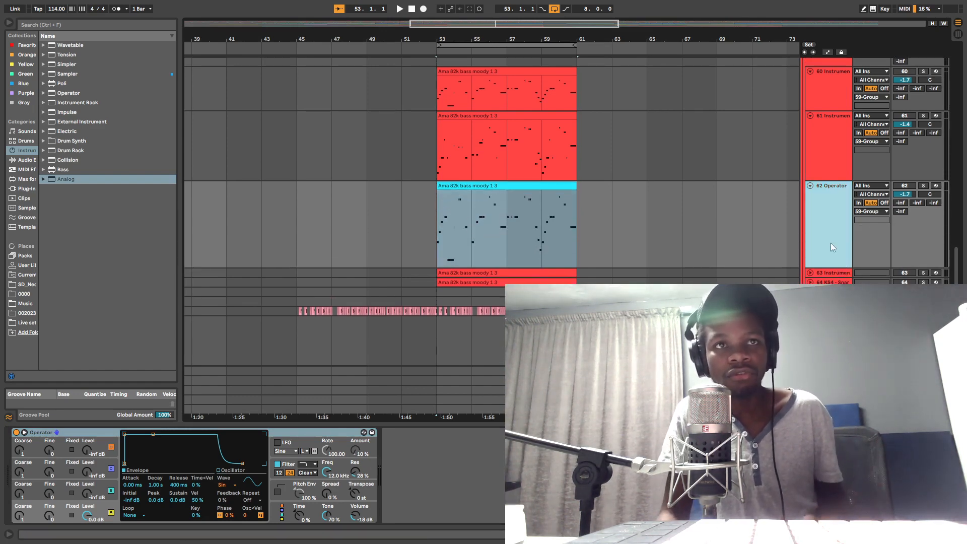
mouse_move(490, 37)
left_mouse_down()
mouse_move(489, 76)
mouse_move(476, 48)
left_mouse_up()
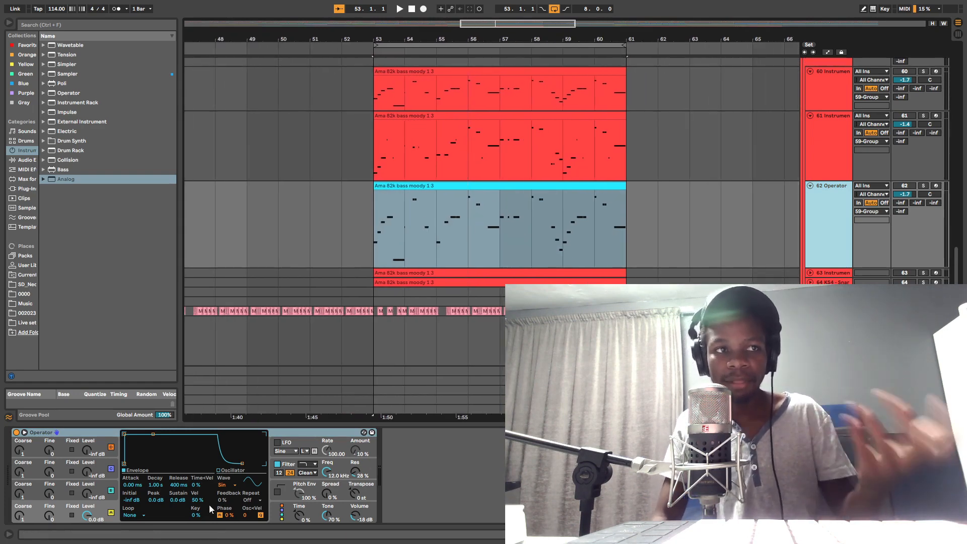
Step: Inspect the envelopes of Operator's oscillators A and C, then choose the algorithm where B, C and D all modulate A
left_click(31, 510)
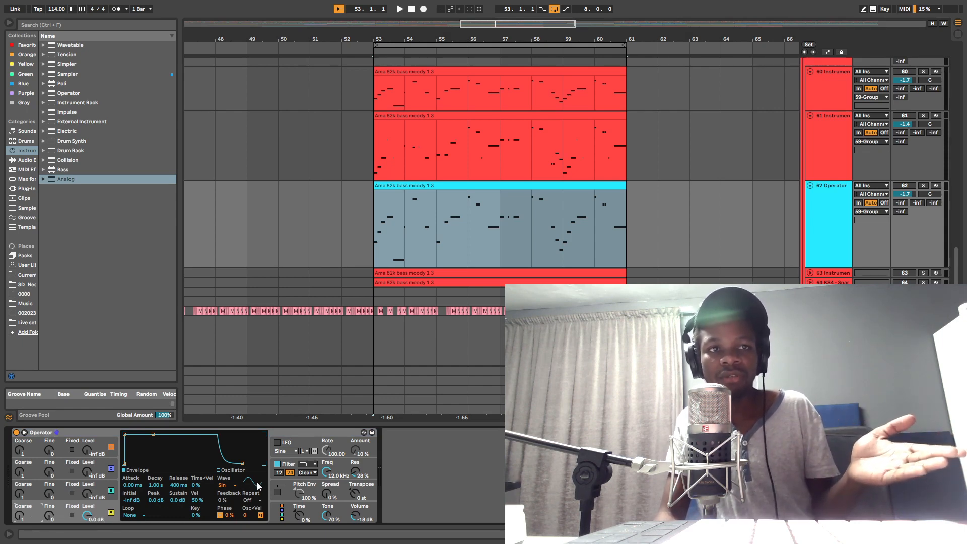
left_click(24, 493)
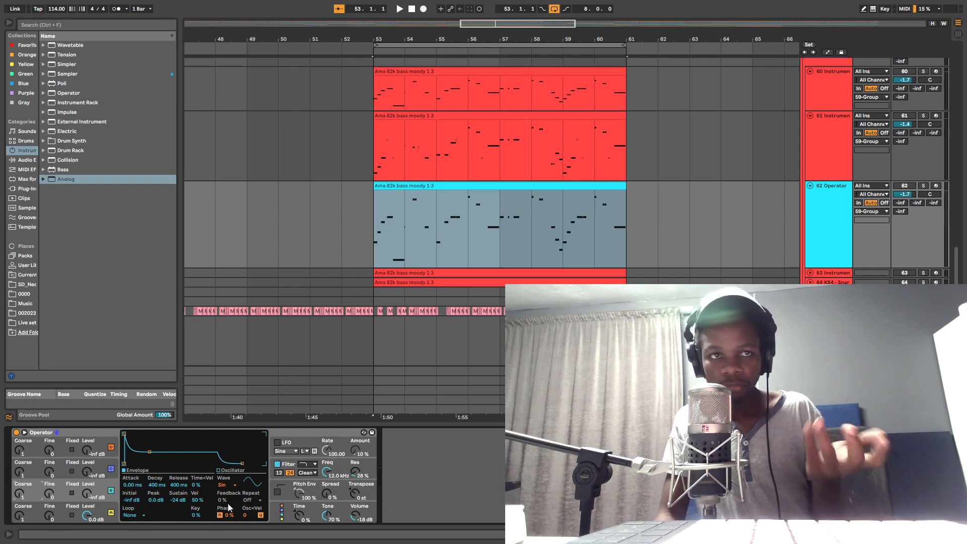
left_click(282, 519)
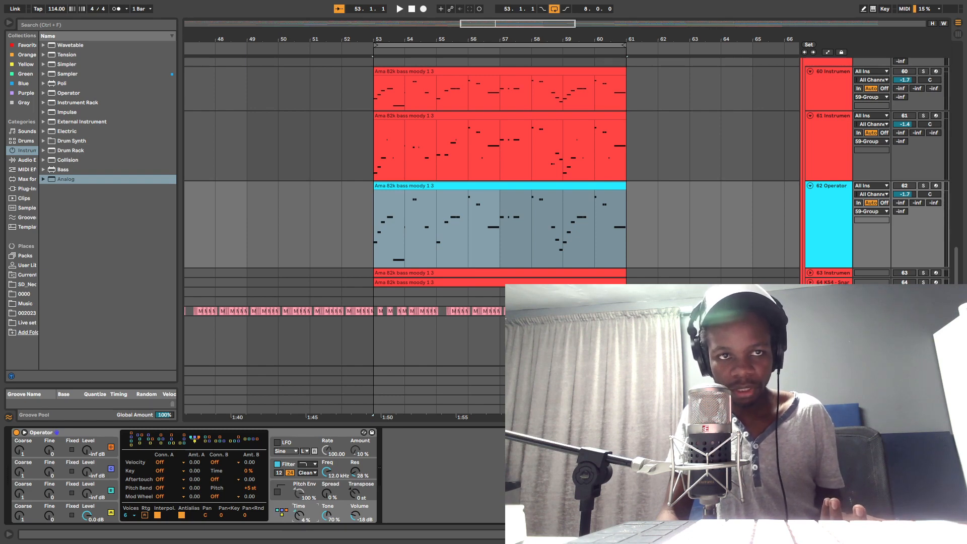
Step: Set Time to 19% and Tone to 25% in track 62's Operator, using track 60's Operator as reference
left_click_drag(300, 516, 300, 509)
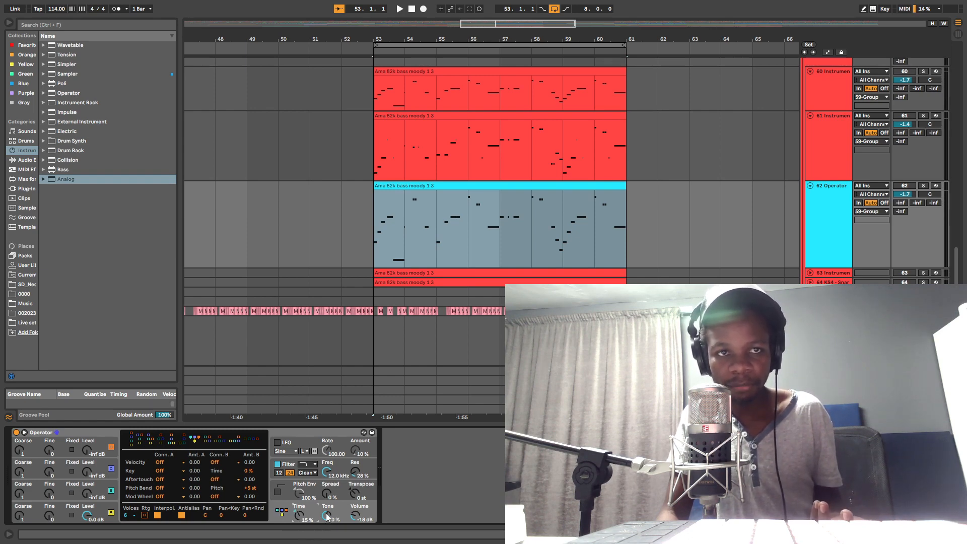
scroll(821, 147, "up", 3)
scroll(822, 152, "up", 1)
left_click(823, 162)
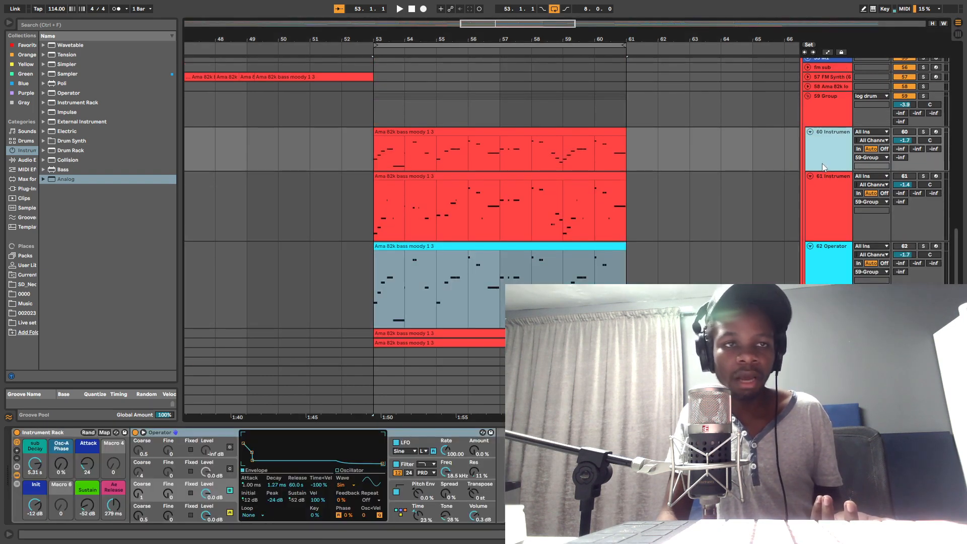
left_click(814, 269)
left_click_drag(300, 516, 326, 519)
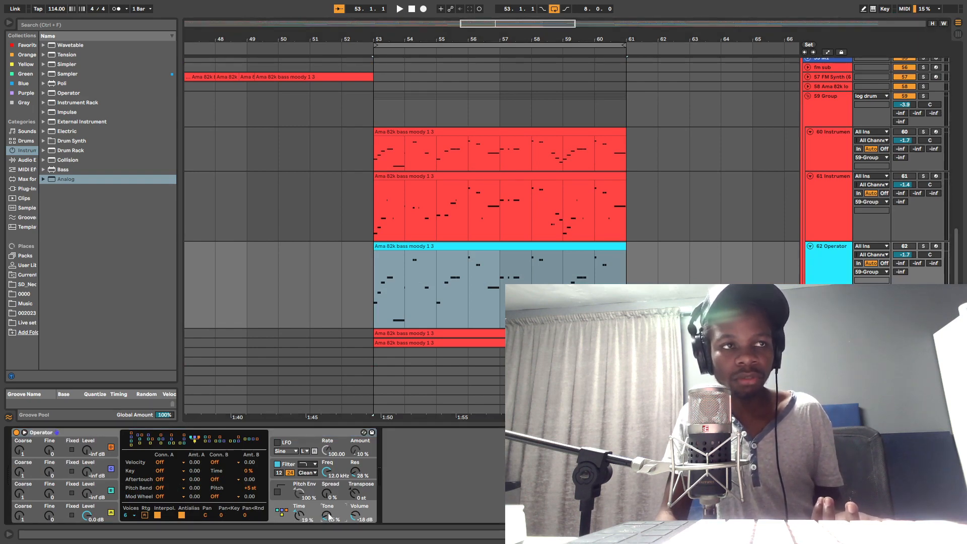
Step: Show the Info View and read the description of Operator's Tone control
left_click(24, 432)
left_click(24, 432)
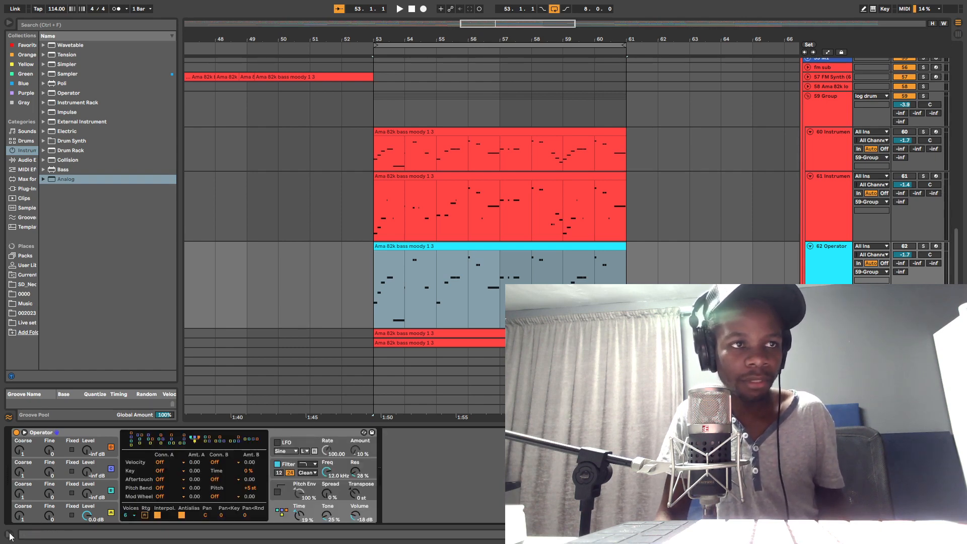
left_click(8, 534)
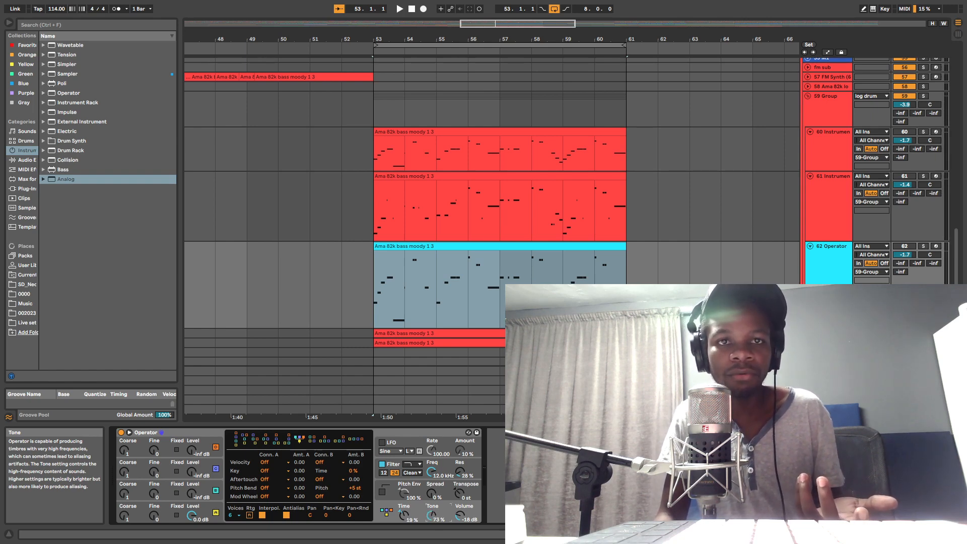
Step: Set Operator's Tone to 40% and group the device into an Instrument Rack with its macro controls shown
left_click_drag(431, 516, 432, 542)
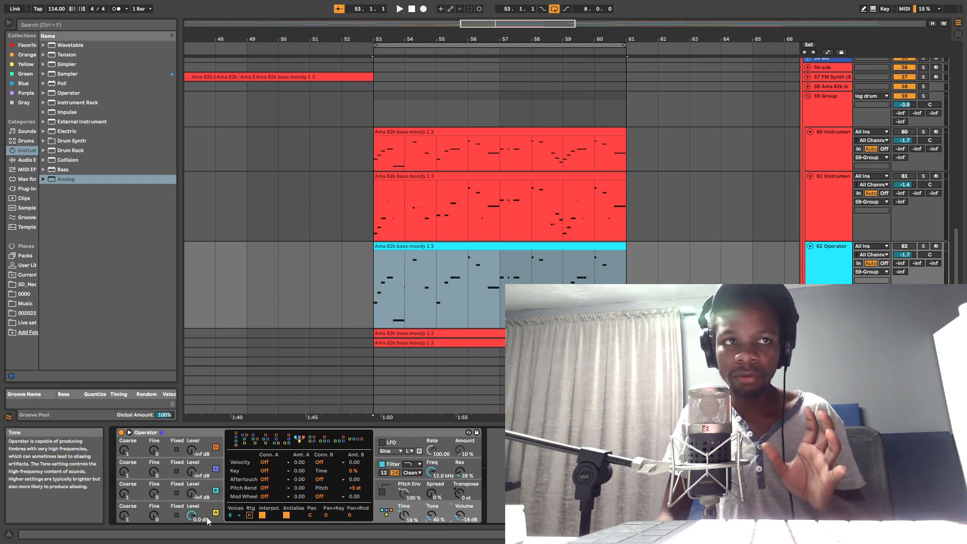
left_click(157, 516)
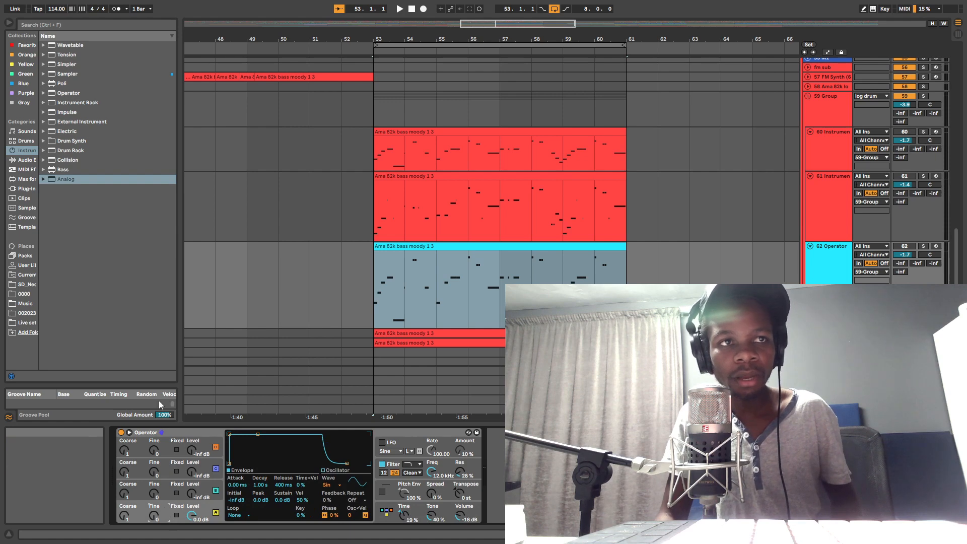
right_click(196, 433)
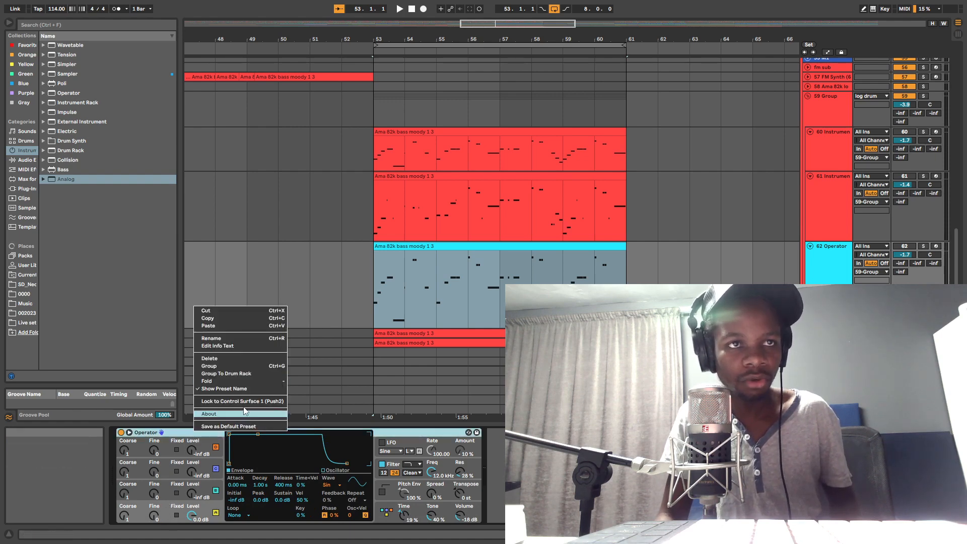
left_click(230, 368)
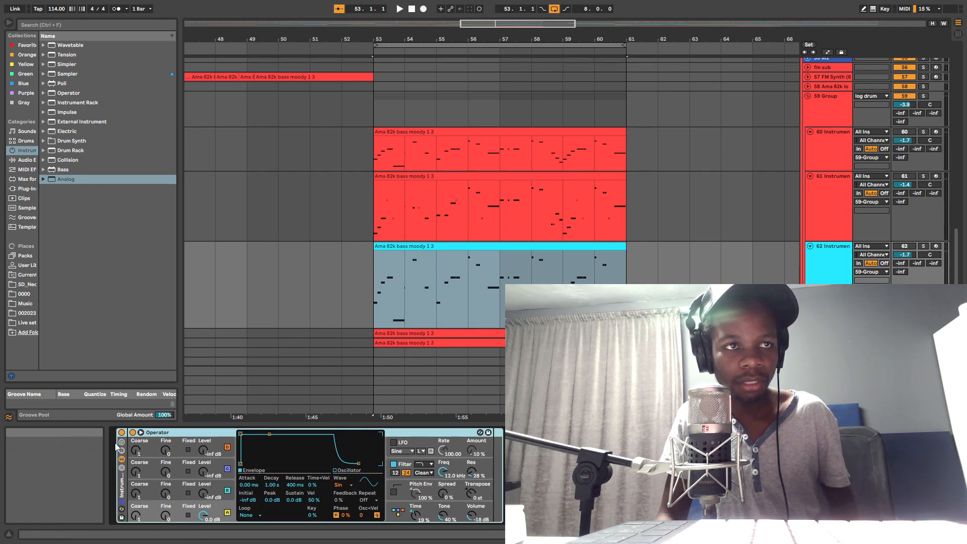
left_click(121, 443)
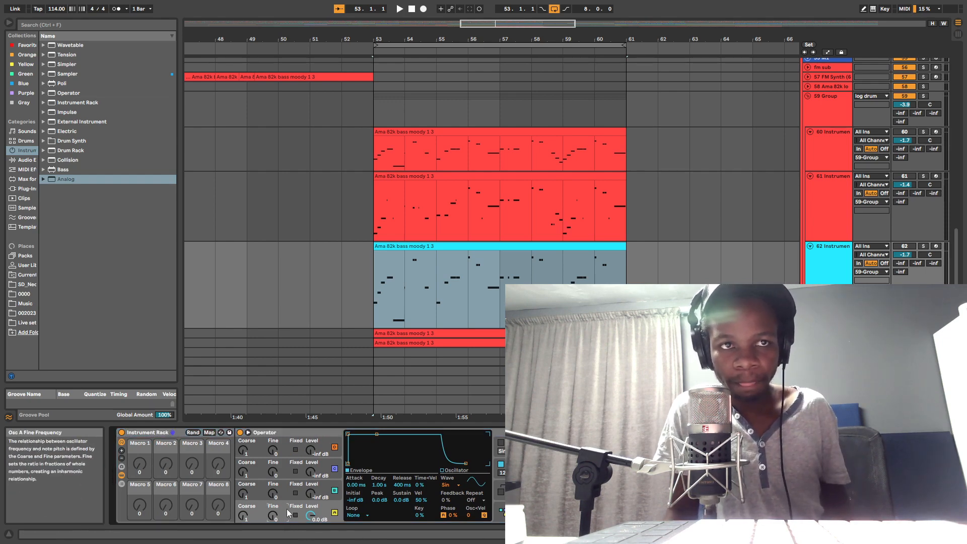
Step: Set oscillator A's Coarse to 0.5 and audition track 62 in solo
left_click_drag(241, 520, 241, 525)
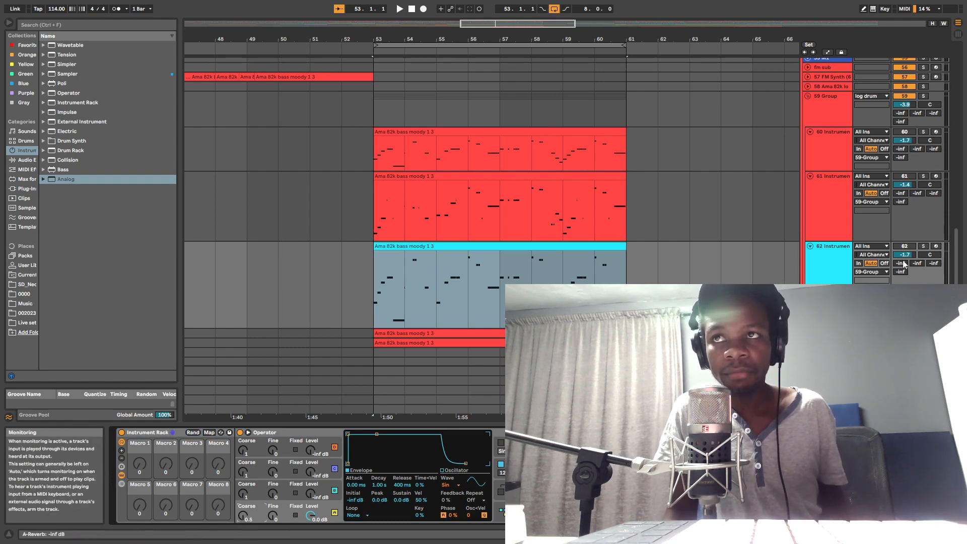
left_click(924, 246)
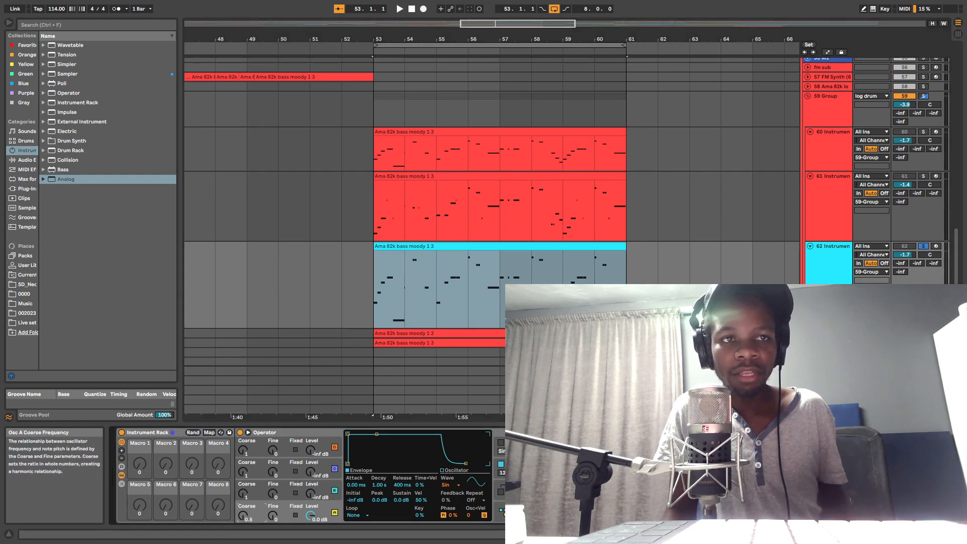
key("space")
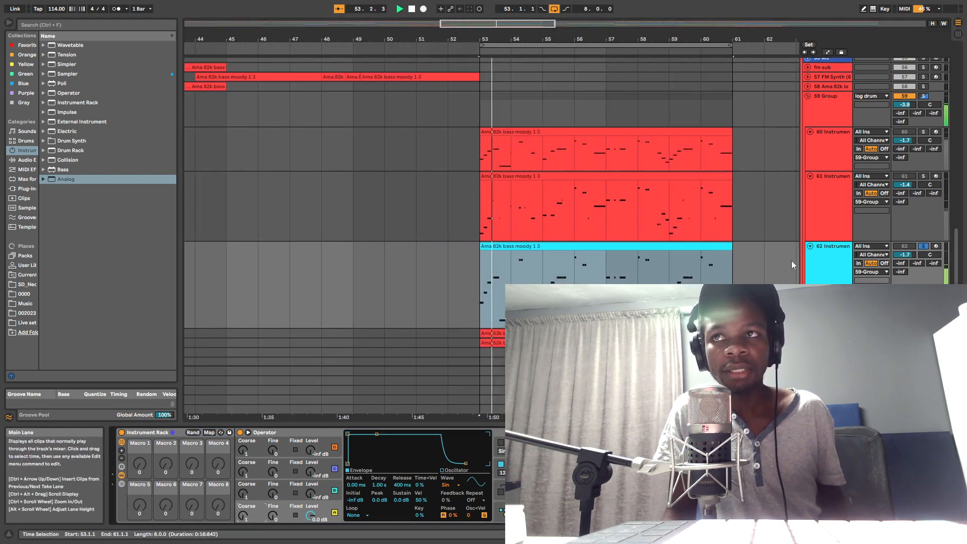
key("space")
Step: Transpose all notes in track 62's bass clip up one octave and play the result
double_click(520, 246)
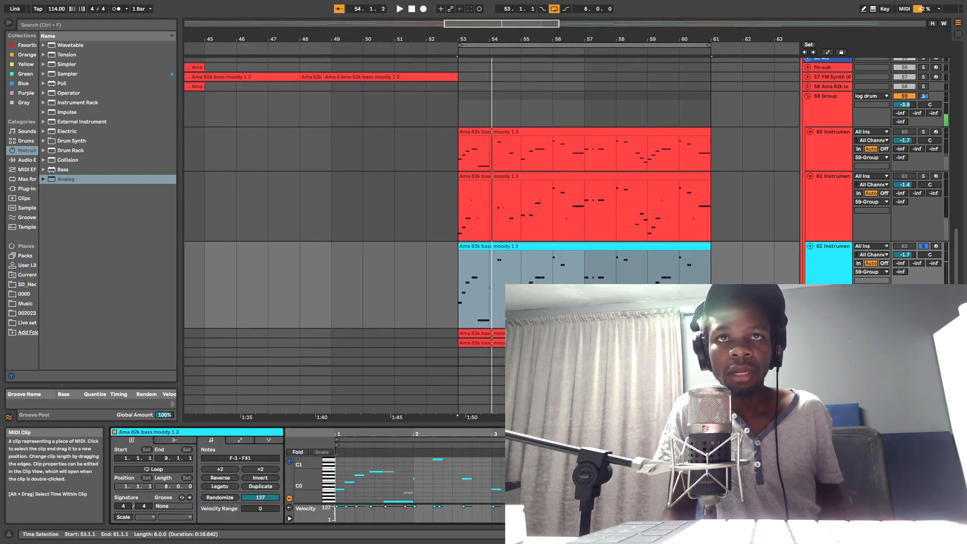
left_click(679, 492)
key("ctrl+a")
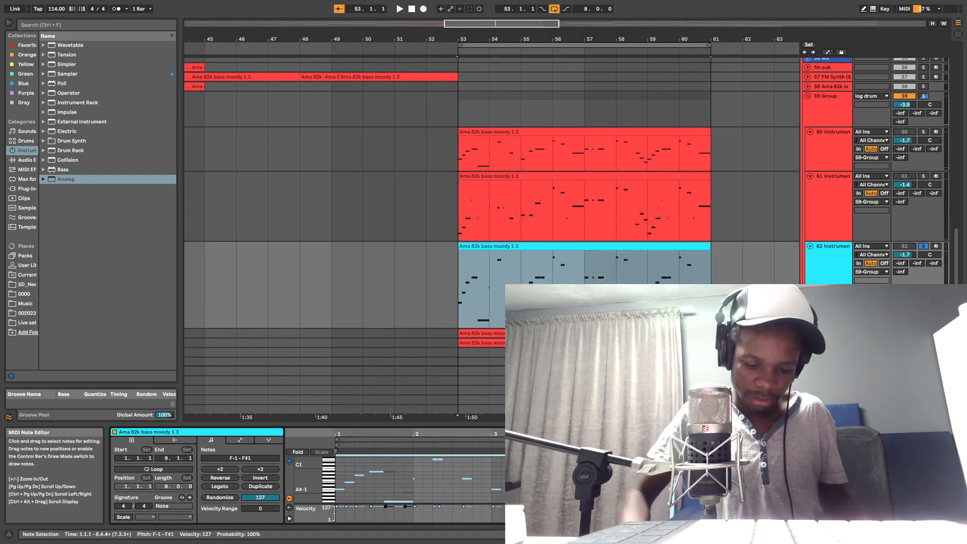
key("shift+Up")
key("space")
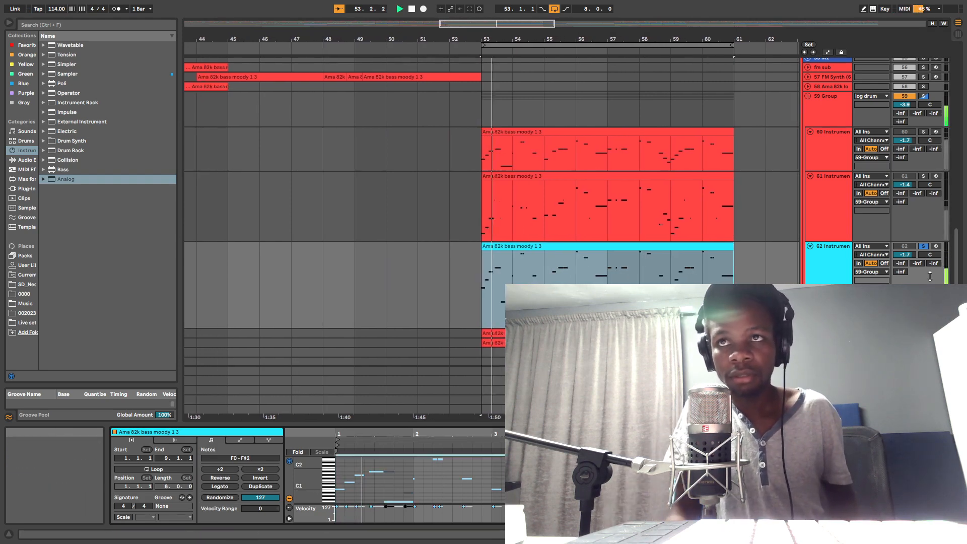
Step: Show track 62's devices again and audition the transposed bass
double_click(828, 303)
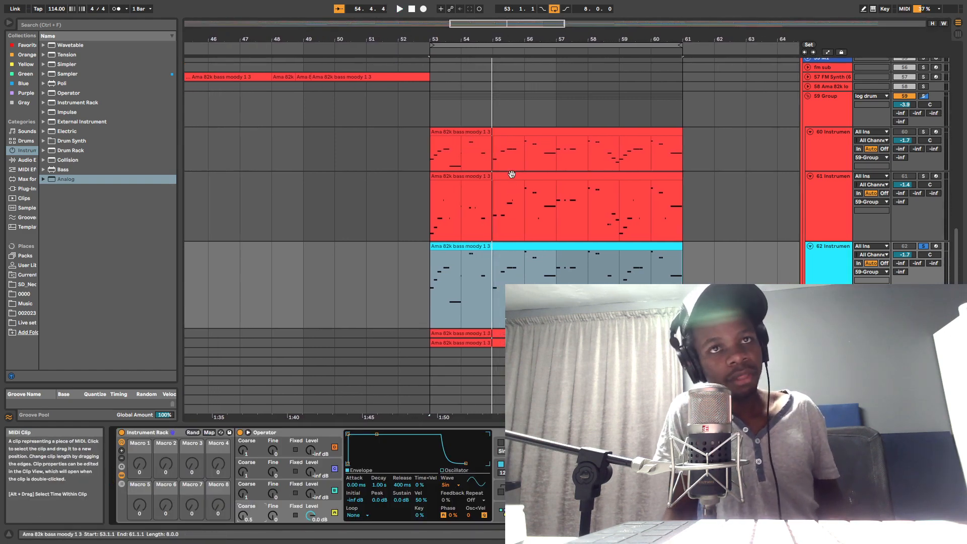
key("space")
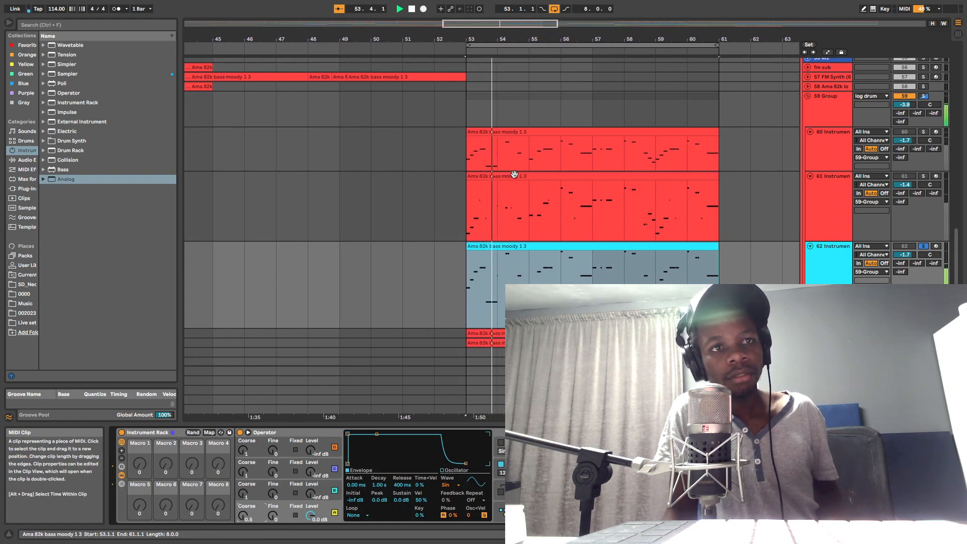
key("space")
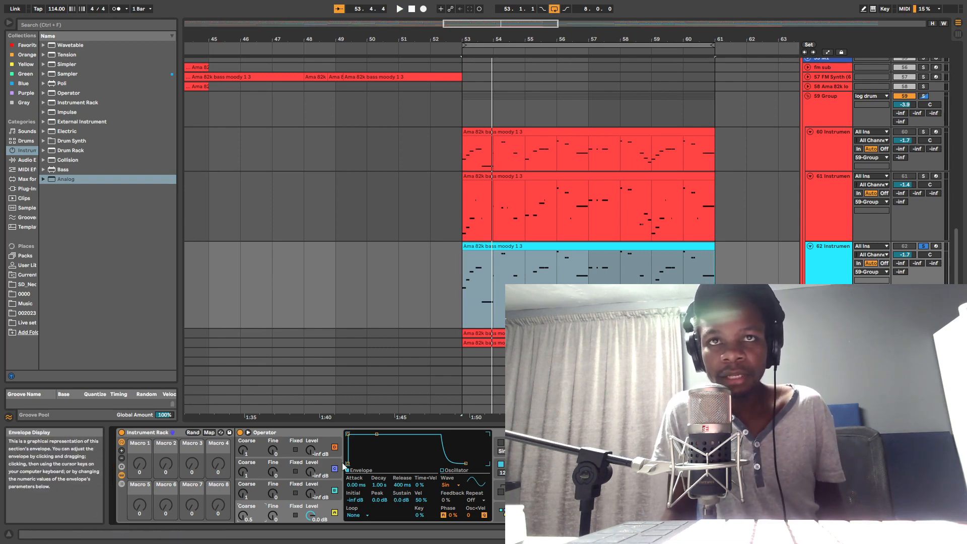
left_click(829, 307)
scroll(828, 307, "up", 1)
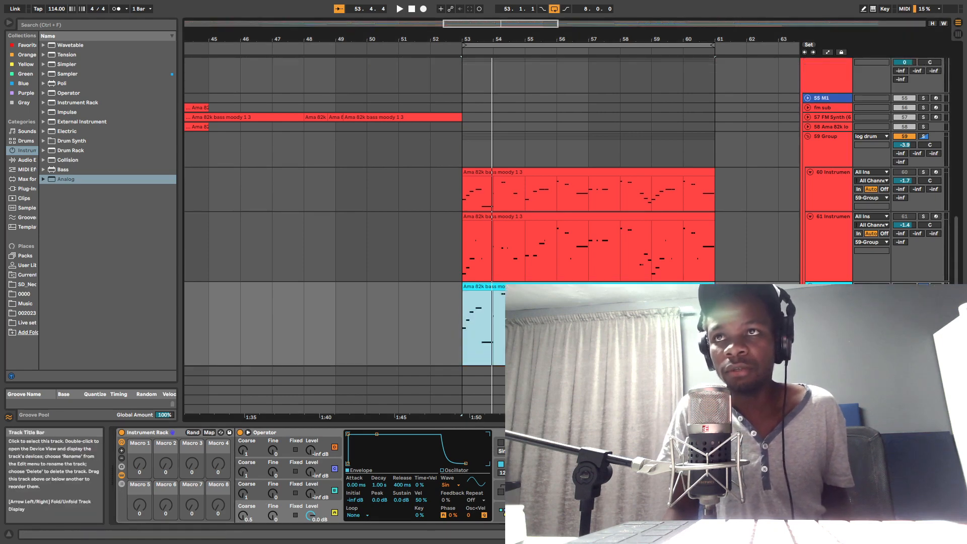
scroll(829, 307, "down", 4)
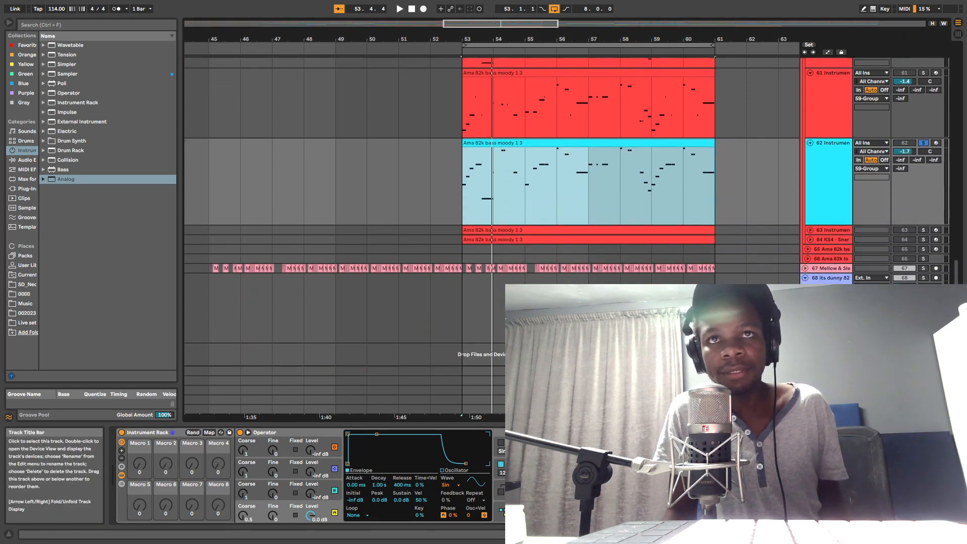
scroll(828, 307, "up", 3)
scroll(829, 307, "down", 2)
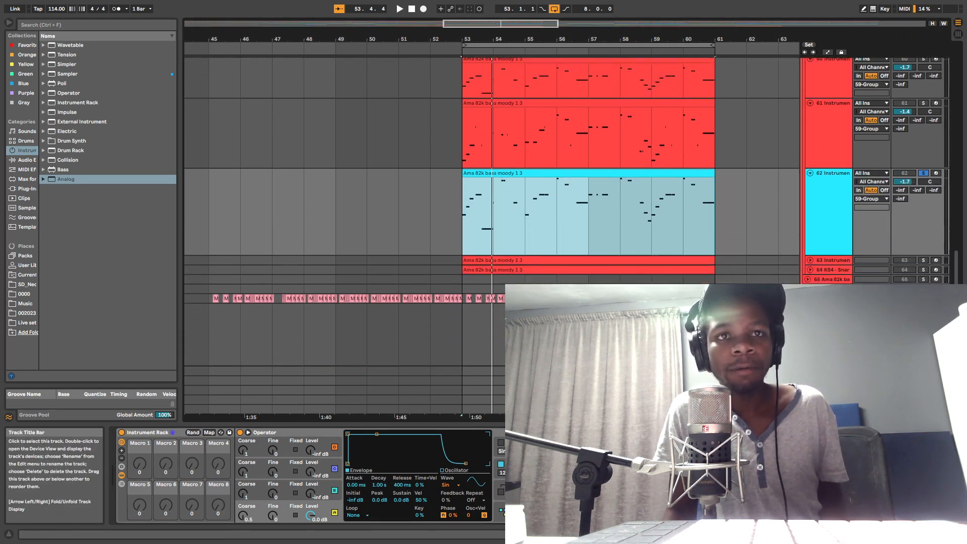
Step: Lower oscillator A's envelope Sustain to -inf dB and set its Decay to 3.02 s while auditioning the bass
key("space")
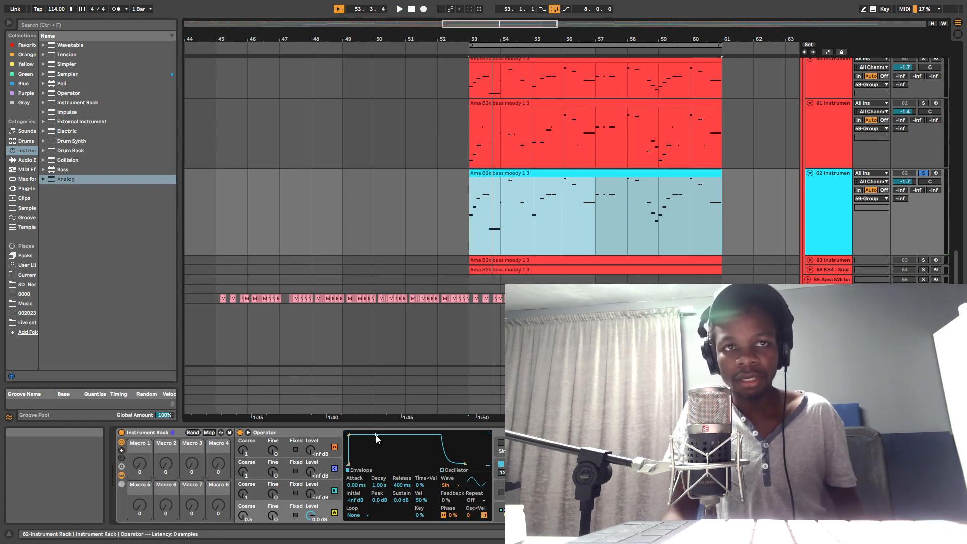
left_click_drag(376, 434, 386, 463)
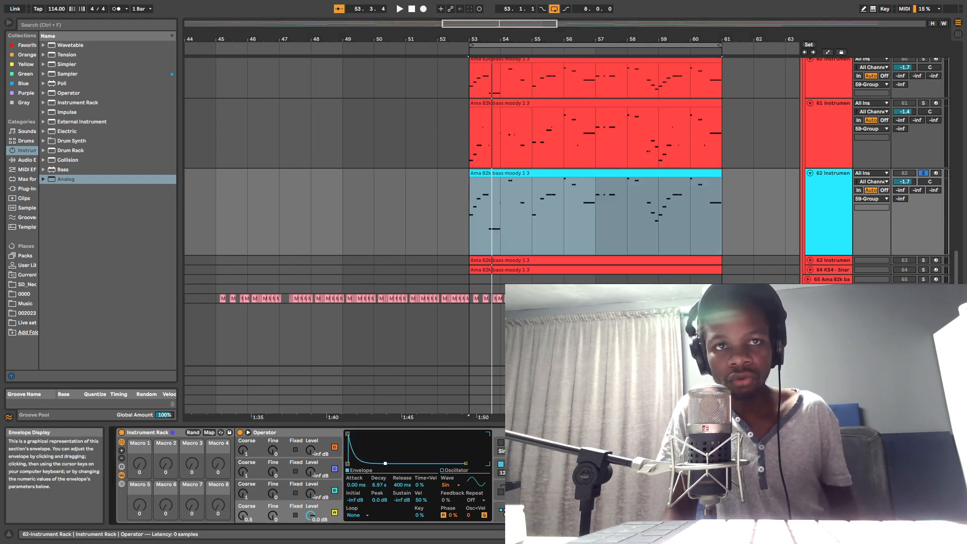
key("space")
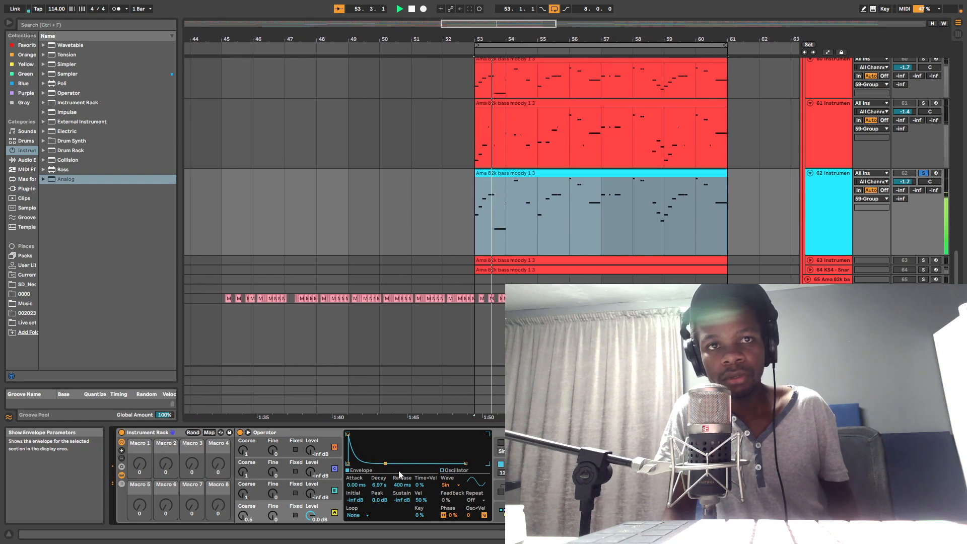
key("space")
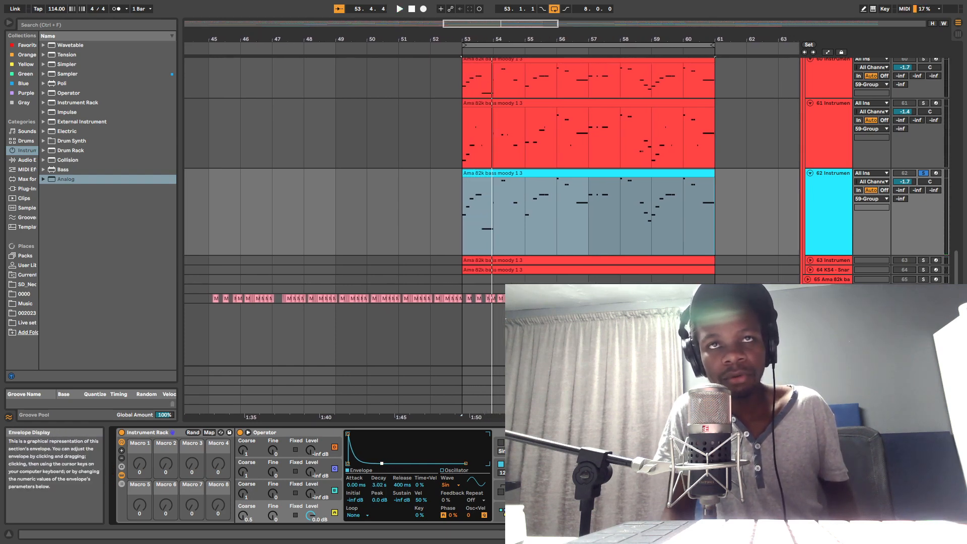
key("space")
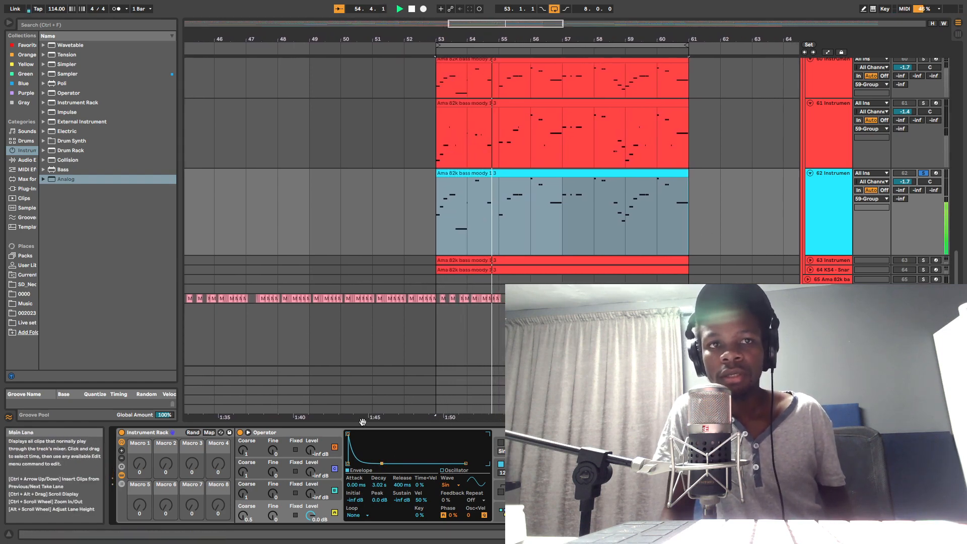
key("space")
key("space")
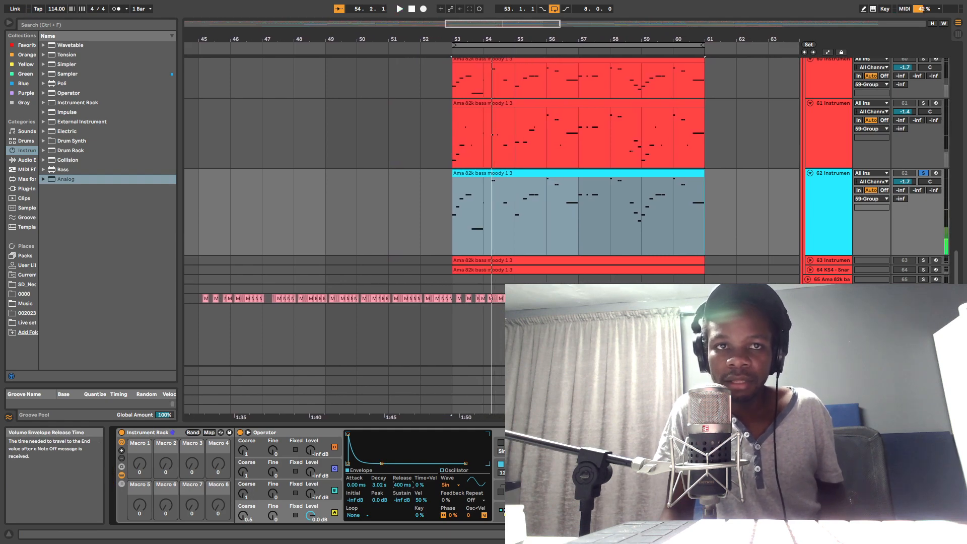
Step: Try a 1.47 s Decay on oscillator A's envelope, settling on 2.38 s during playback
left_click_drag(401, 501, 401, 478)
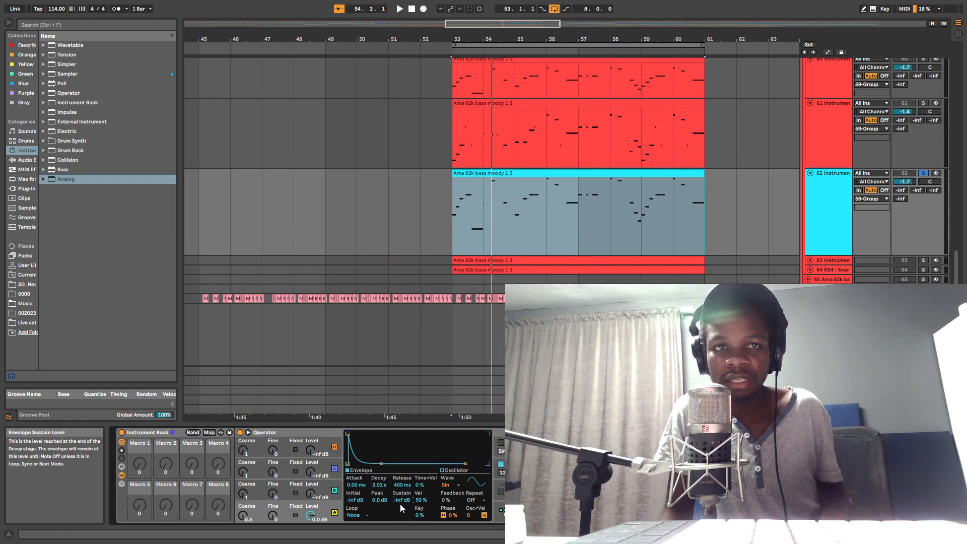
key("space")
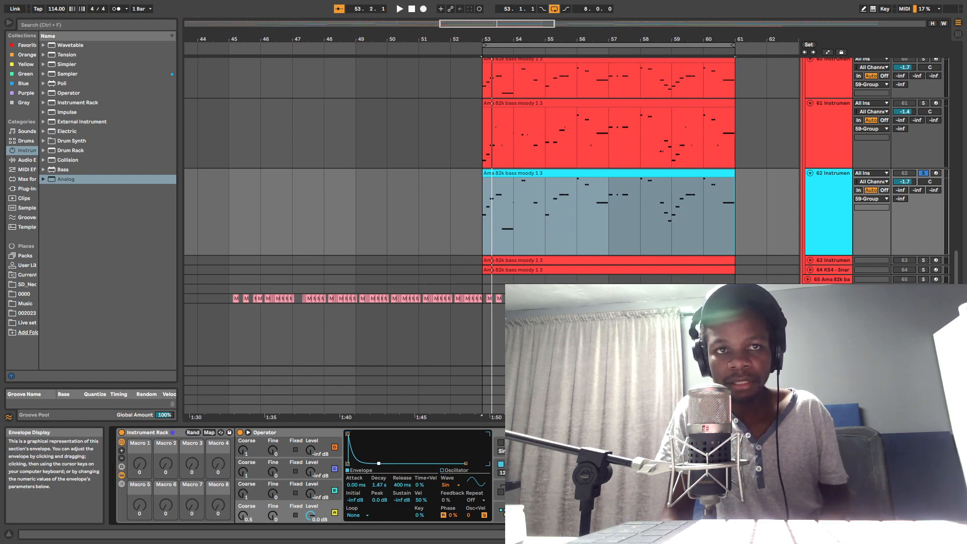
key("space")
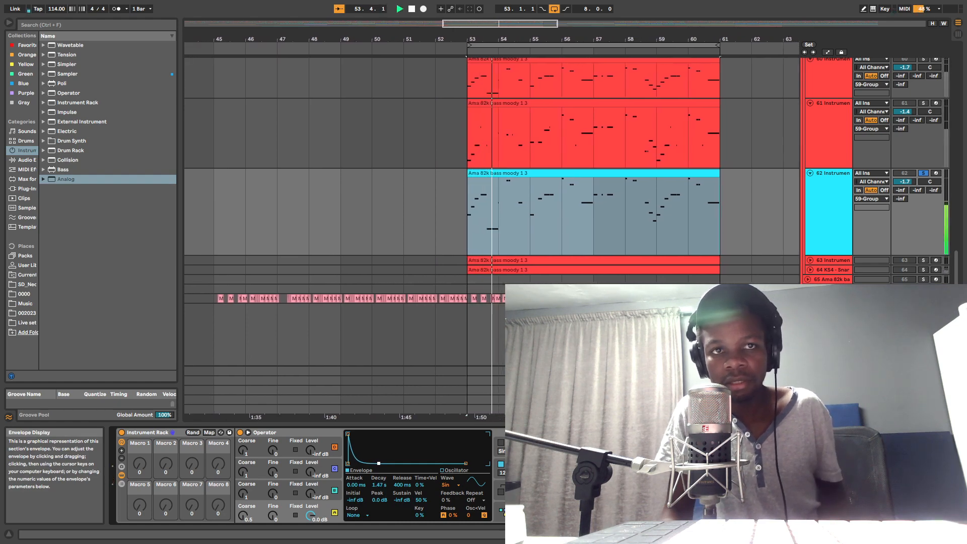
left_click_drag(379, 464, 381, 464)
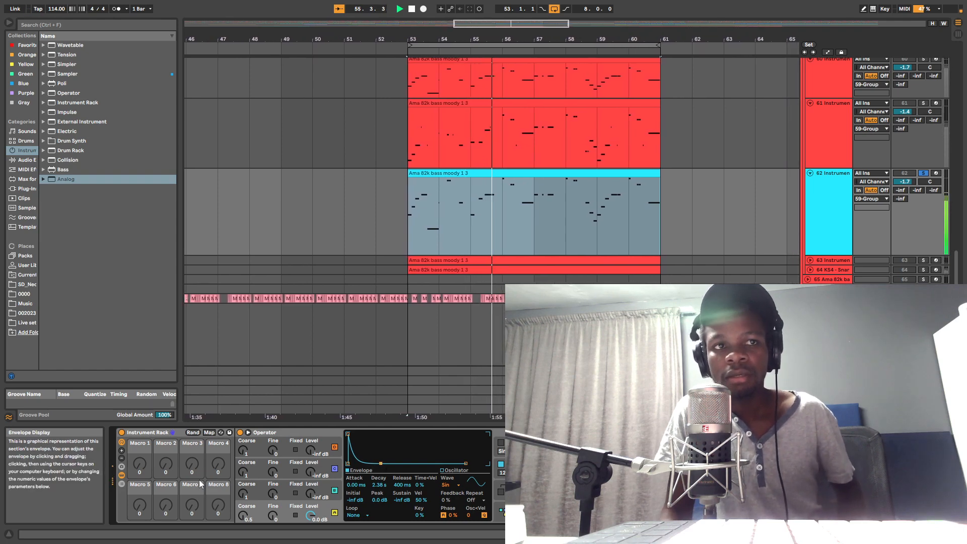
Step: Raise oscillator B's Level to 0.0 dB and audition its modulation of oscillator A
left_click(300, 480)
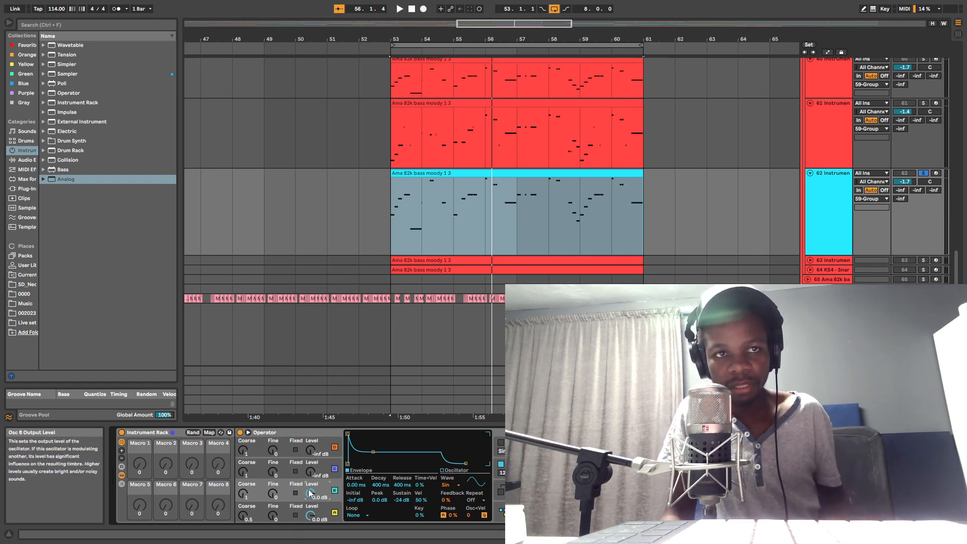
key("space")
left_click_drag(311, 492, 312, 485)
key("space")
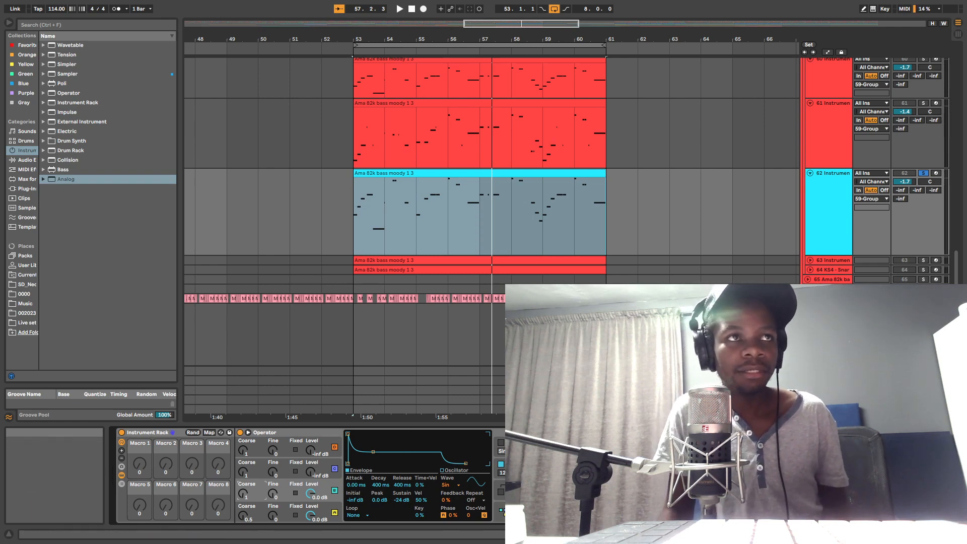
Step: Find track 57 and open its FM Synth plug-in window to view the Log Drum preset
scroll(732, 246, "down", 1)
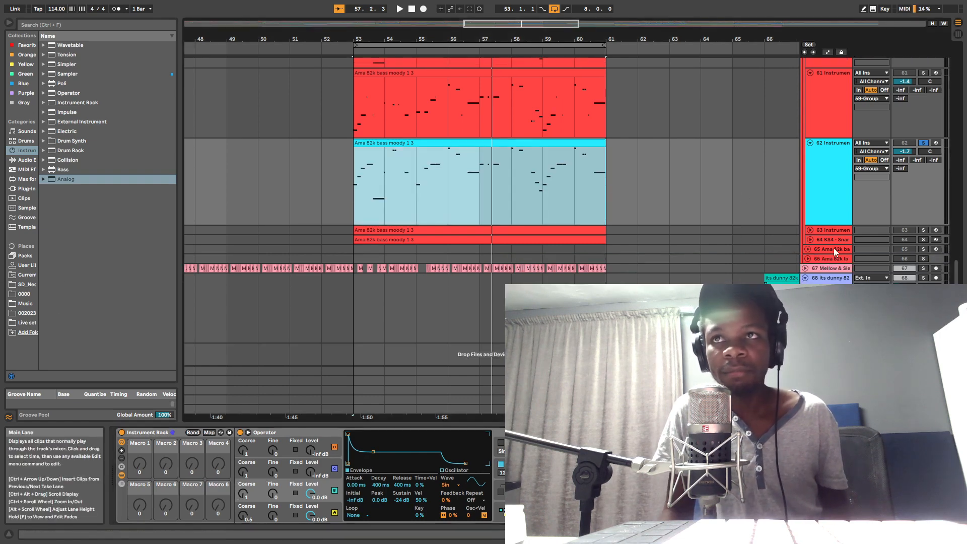
right_click(833, 247)
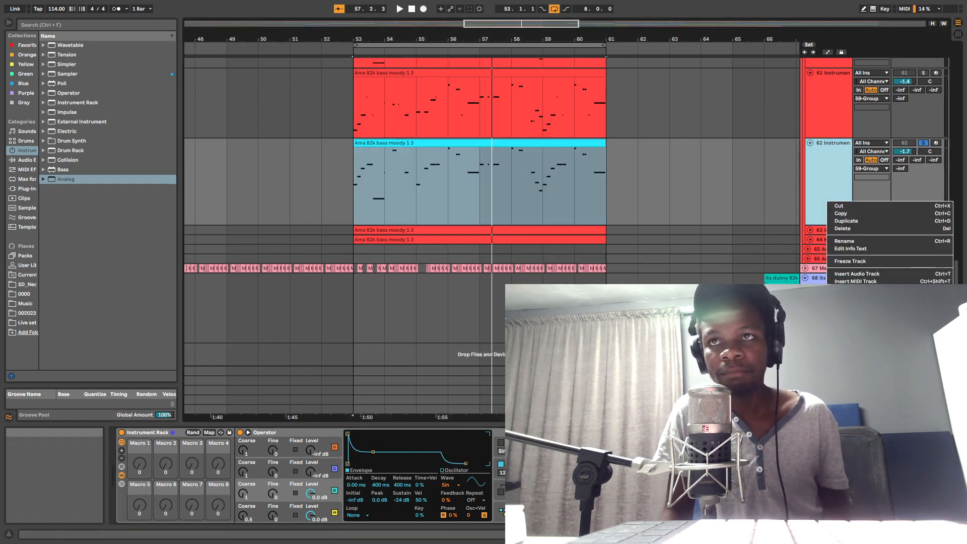
left_click(468, 183)
scroll(518, 186, "up", 3)
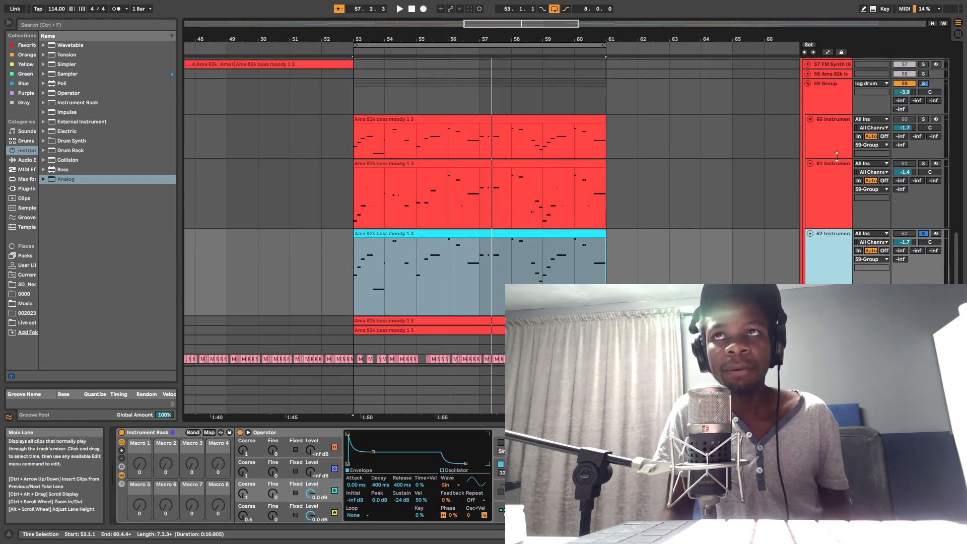
scroll(837, 167, "up", 5)
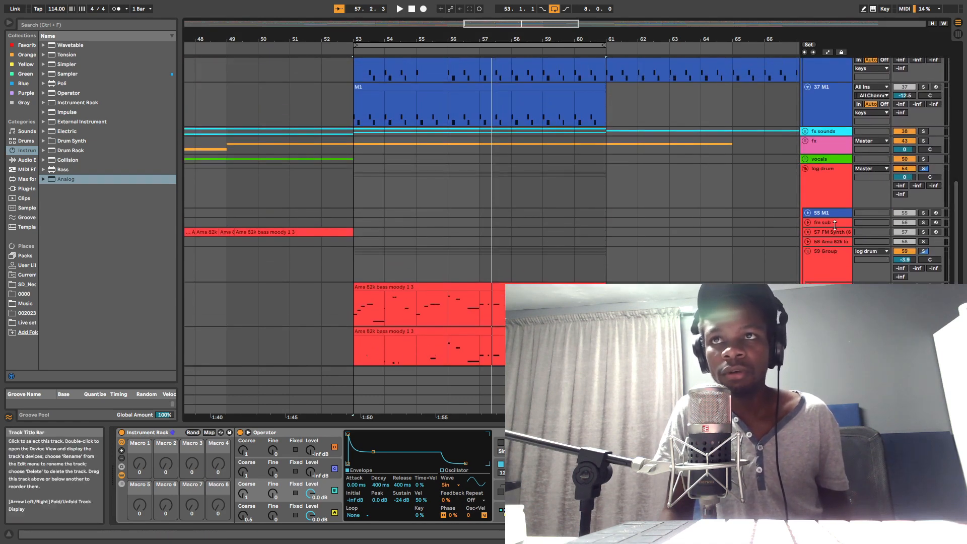
left_click(834, 223)
left_click(831, 232)
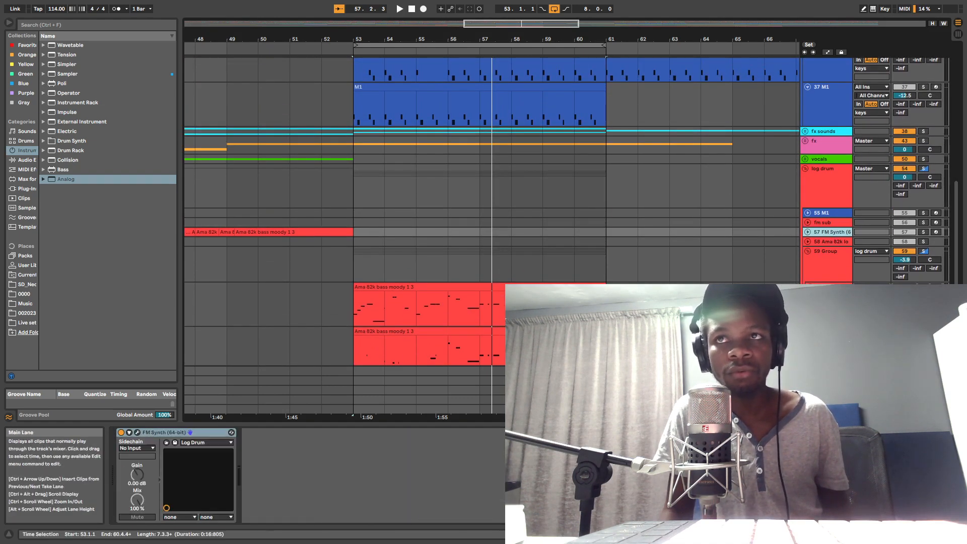
scroll(830, 231, "down", 1)
left_click(137, 433)
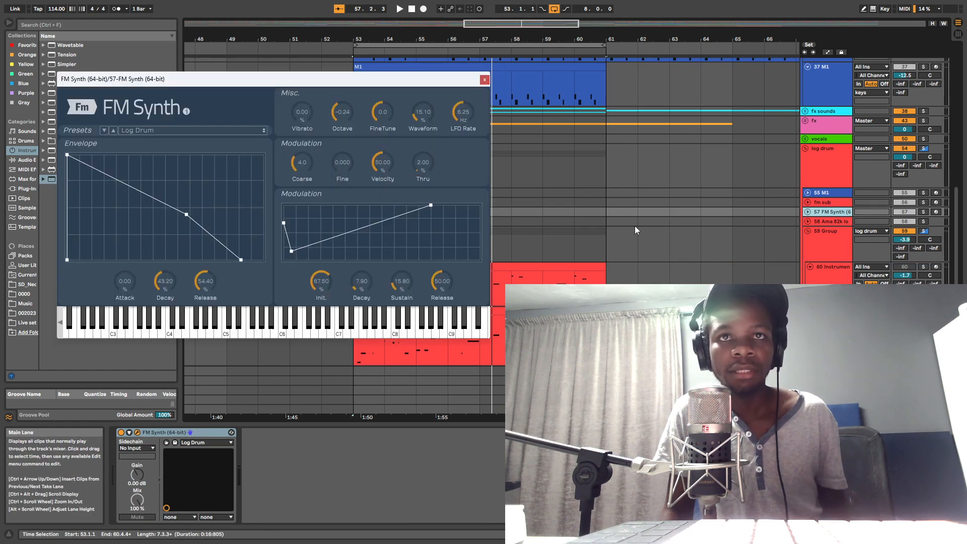
Step: Solo track 57 and audition FM Synth's Log Drum preset on its on-screen keyboard, closing the plug-in window when done
left_click_drag(315, 85, 621, 65)
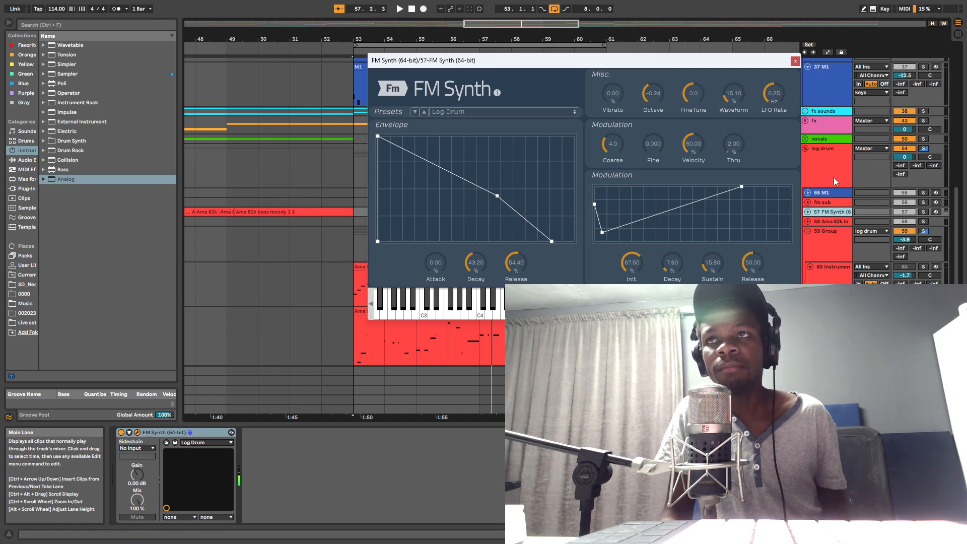
left_click(923, 212)
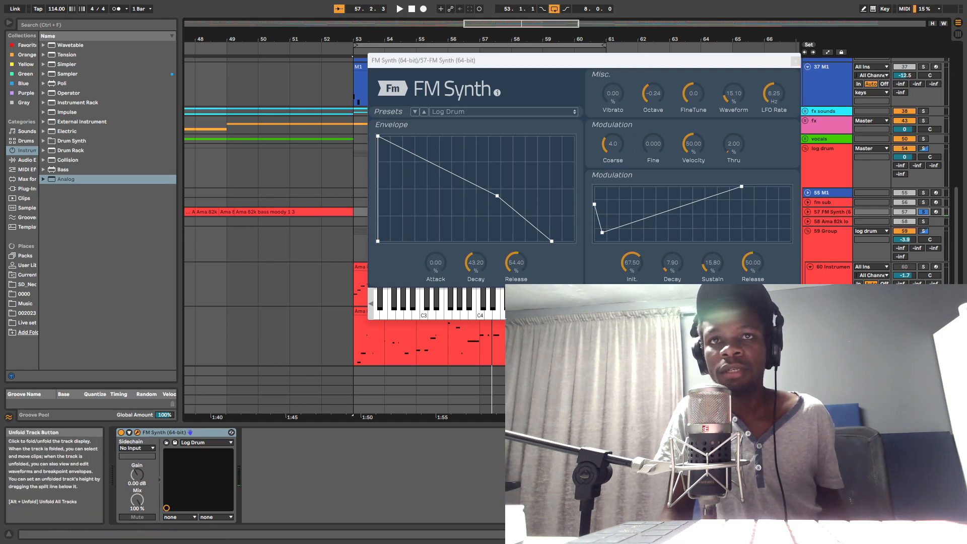
left_click(386, 319)
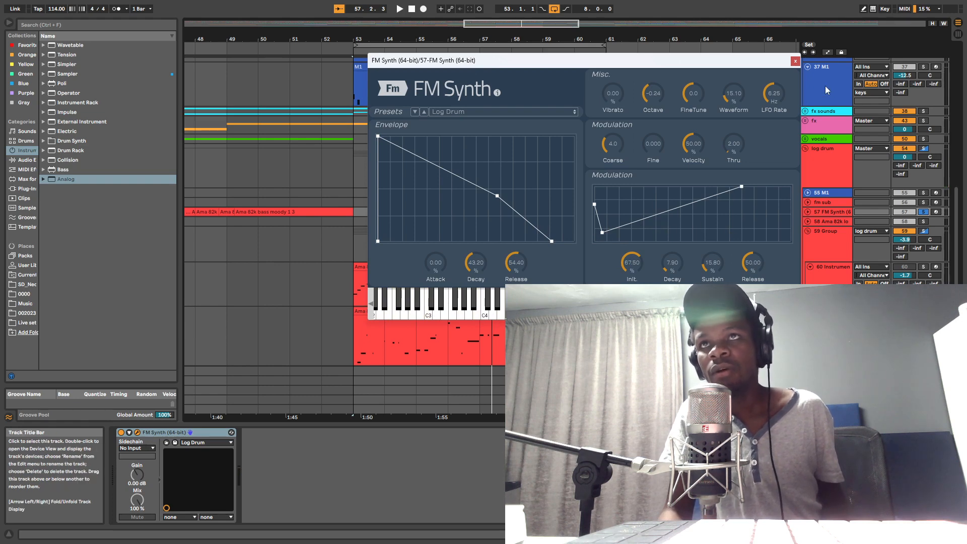
left_click(794, 62)
Step: On track 62, set oscillator B's envelope Initial to 0.0 dB, Decay to 502 ms and Sustain to -32 dB while auditioning
scroll(806, 200, "down", 15)
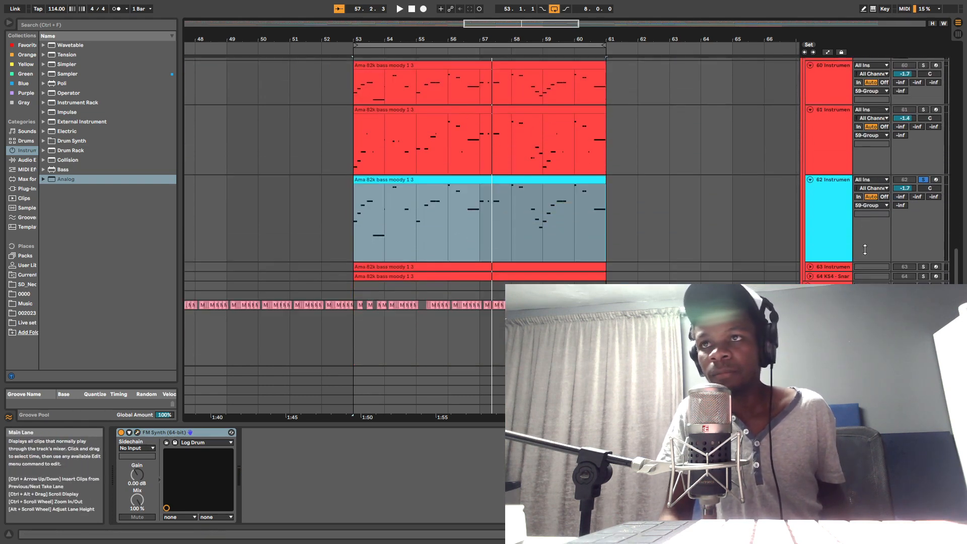
left_click(806, 199)
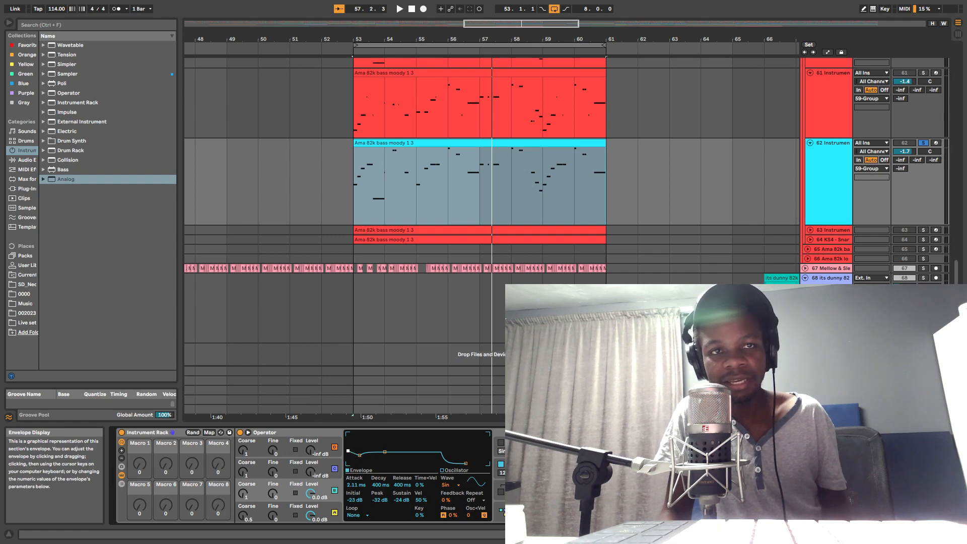
key("space")
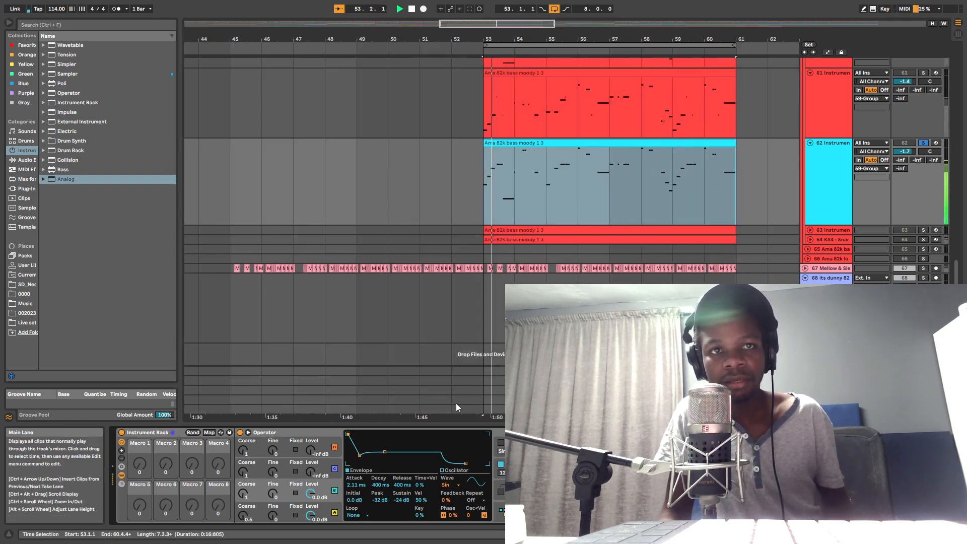
key("space")
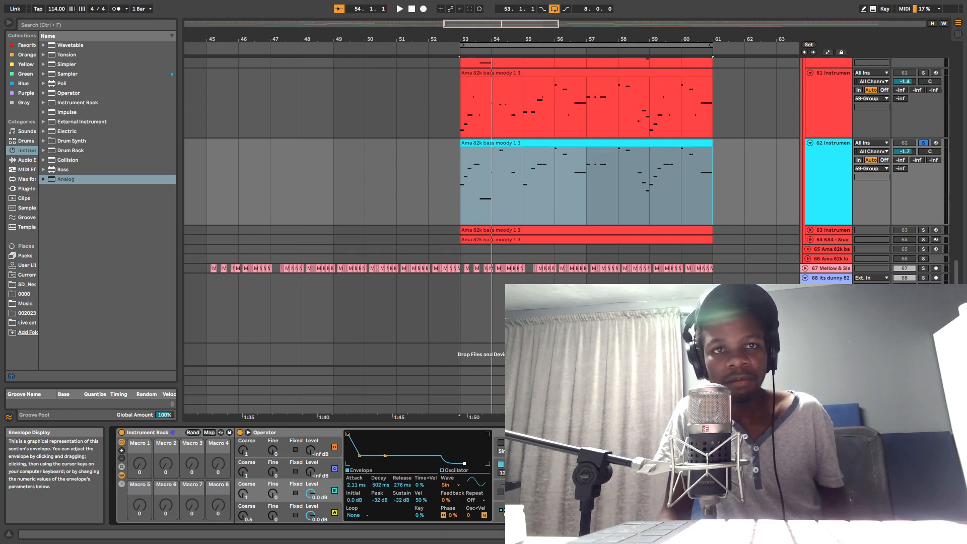
Step: Shape oscillator B's envelope to 58.3 ms Release, 1.00 ms Decay, -24 dB Sustain and -26 dB Peak, checking it in playback
left_click_drag(459, 464, 457, 464)
key("space")
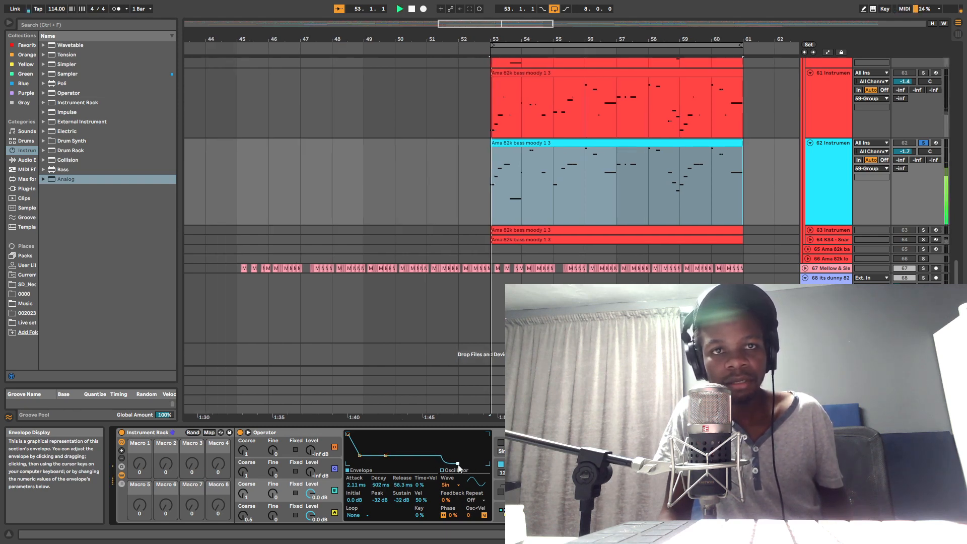
left_click_drag(386, 456, 367, 455)
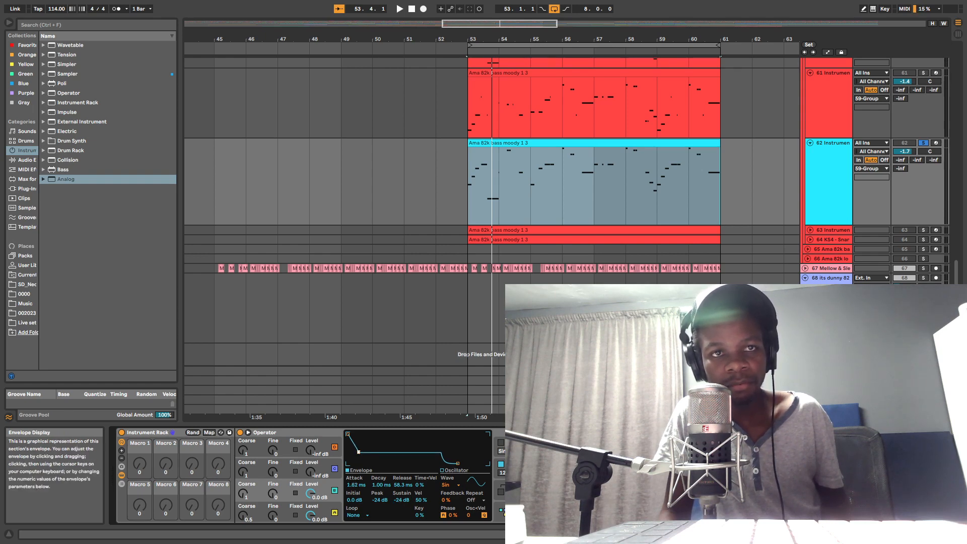
key("space")
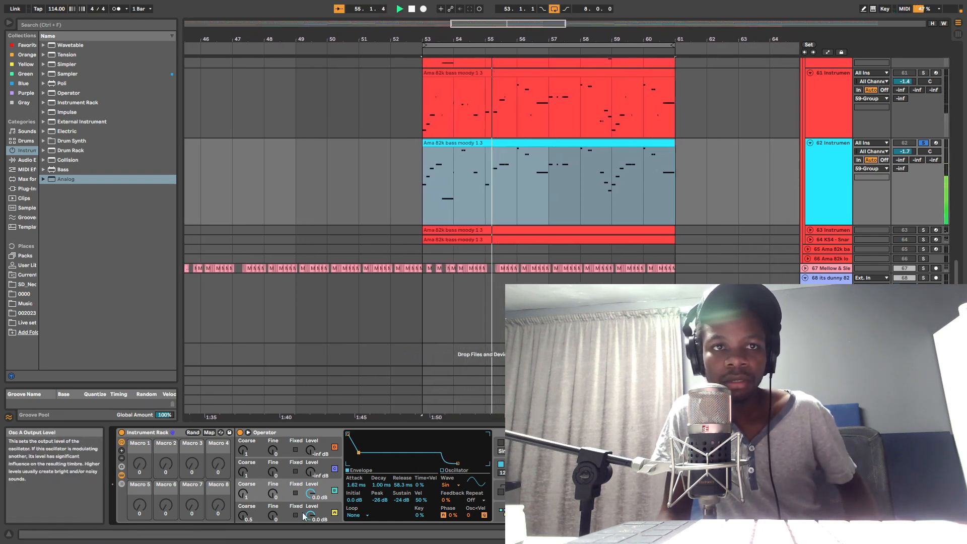
Step: Shorten oscillator A's envelope Decay to 810 ms while the bass clip plays
left_click(260, 507)
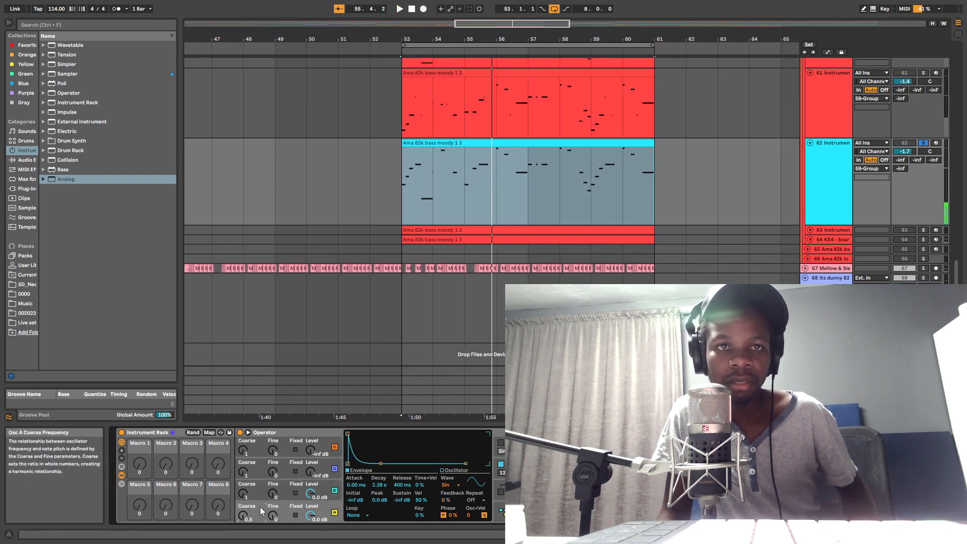
key("space")
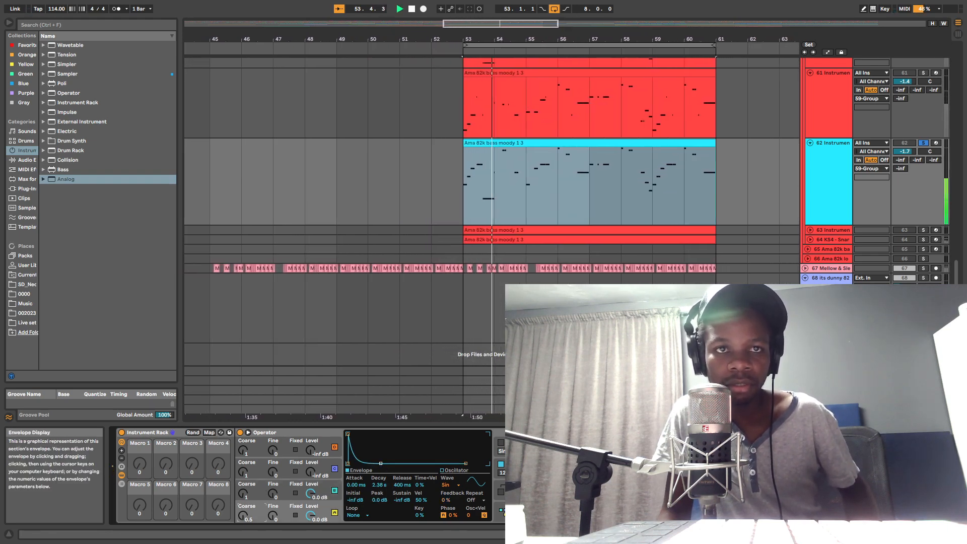
left_click_drag(381, 464, 376, 468)
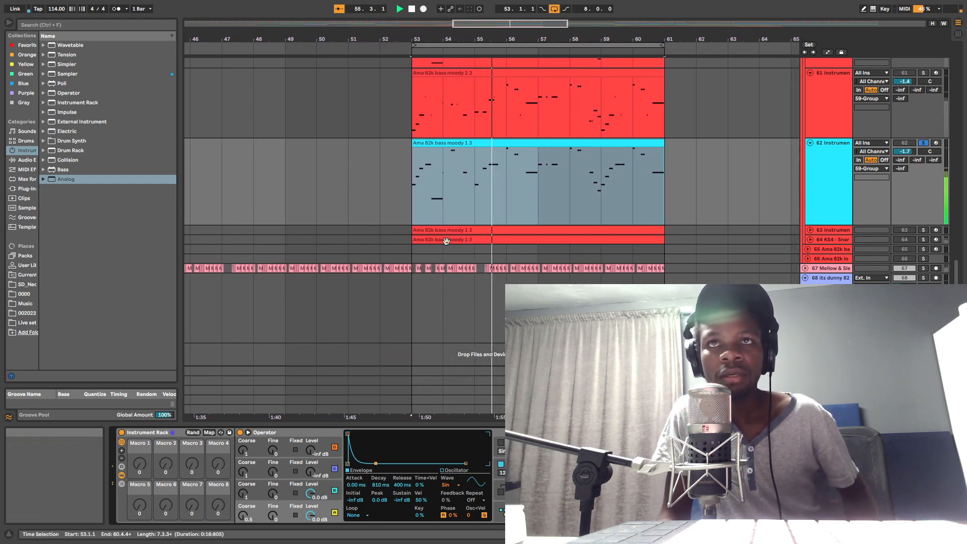
Step: Try a 40.3 ms Release on oscillator B's envelope, settling on 43.9 ms during playback
left_click(258, 493)
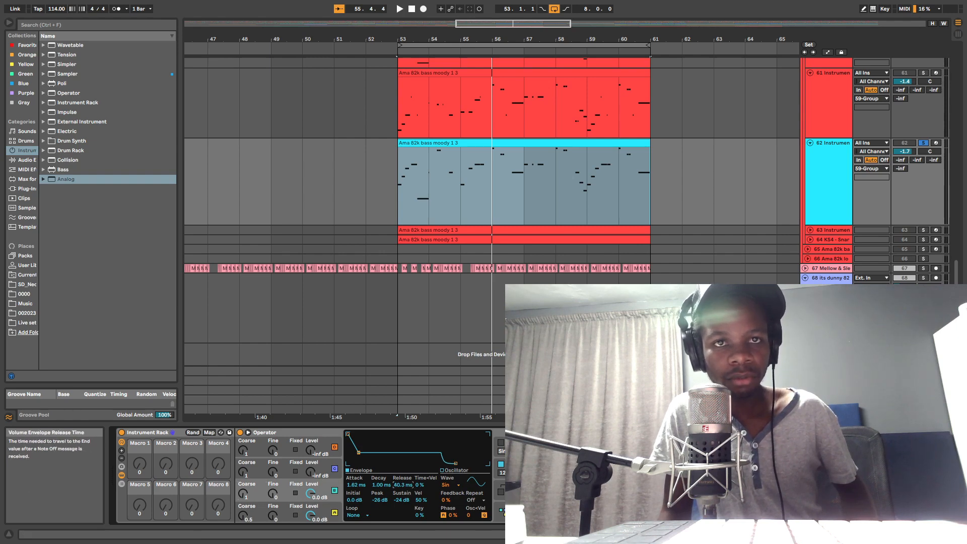
key("space")
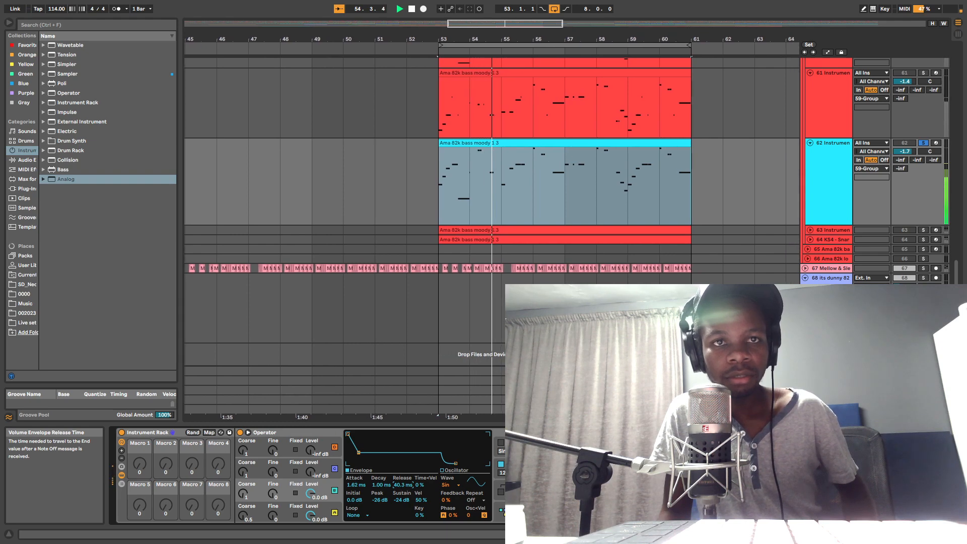
left_click_drag(403, 485, 404, 482)
key("space")
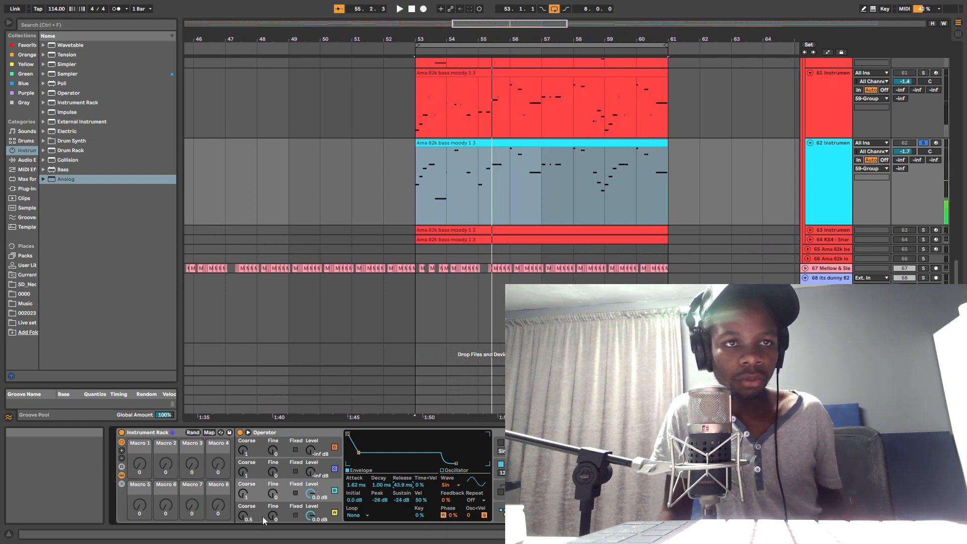
Step: Map oscillator B's envelope Initial level to the Instrument Rack's Macro 1
key("space")
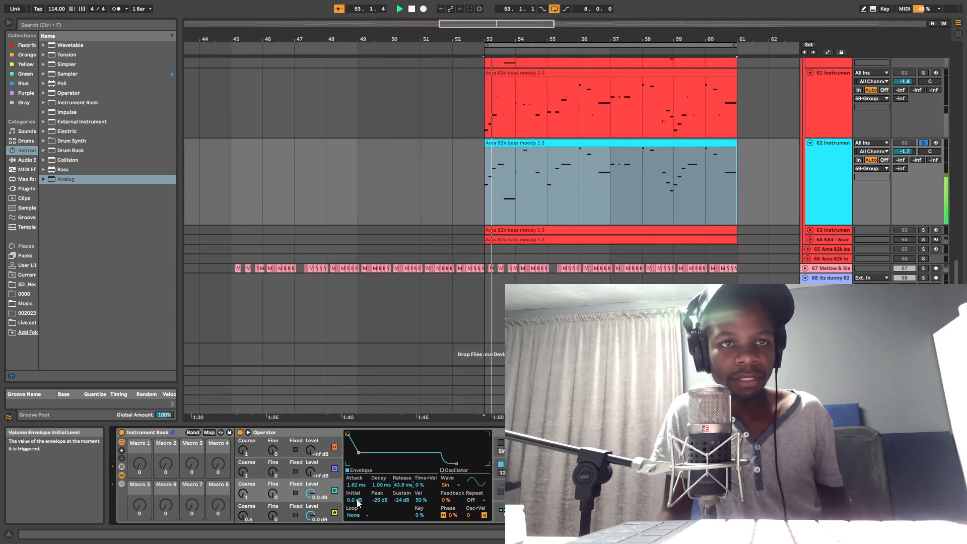
key("space")
right_click(356, 500)
left_click(383, 386)
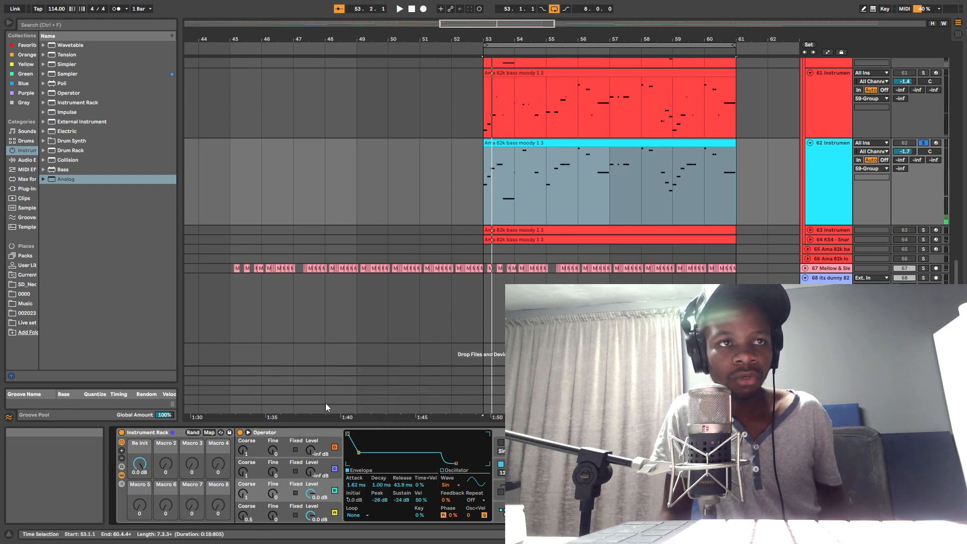
Step: Rename the first macro "Init" and colour it cyan
right_click(141, 451)
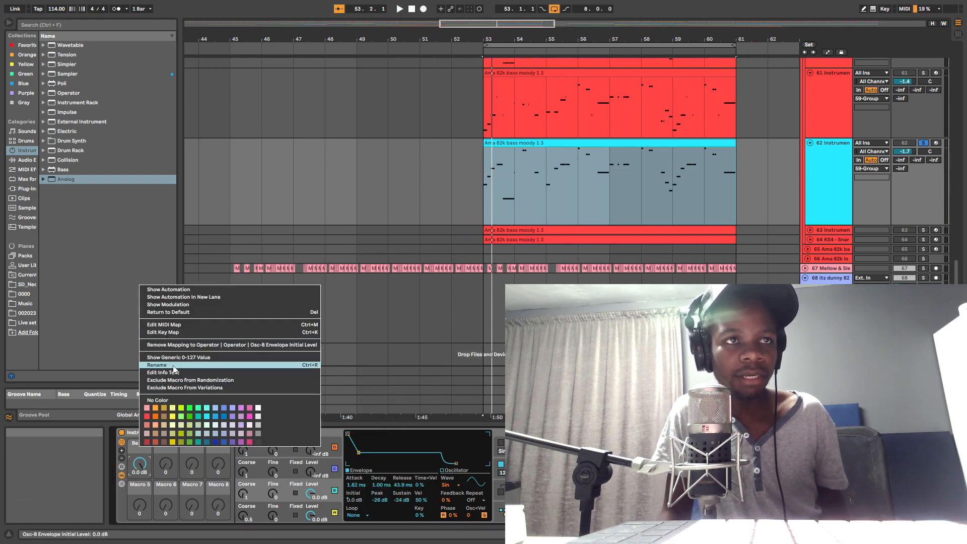
left_click(173, 366)
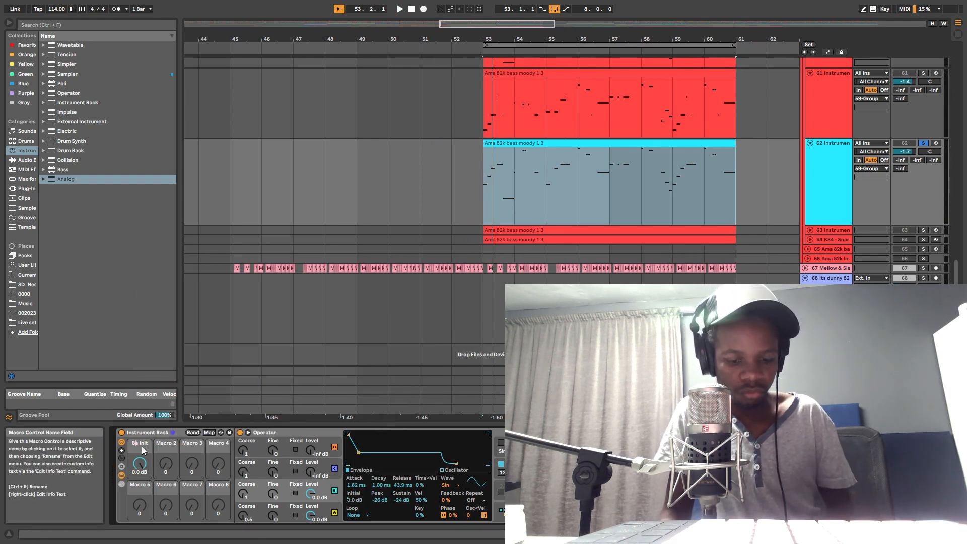
key("BackSpace")
key("BackSpace")
key("BackSpace")
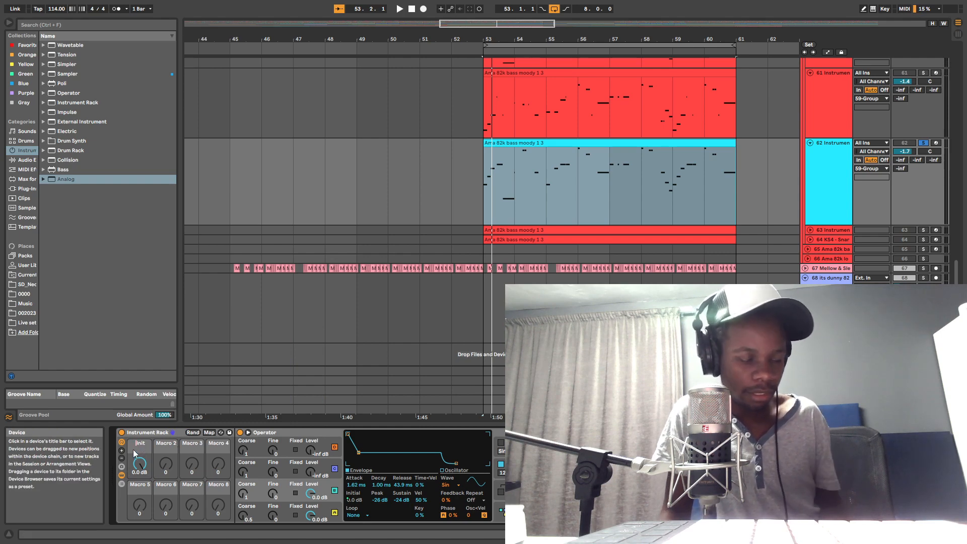
right_click(140, 448)
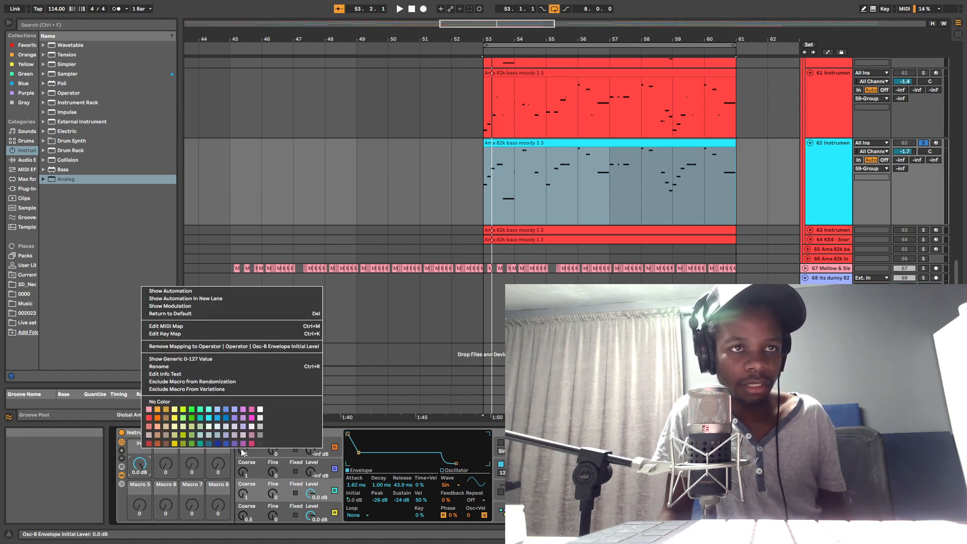
left_click(215, 426)
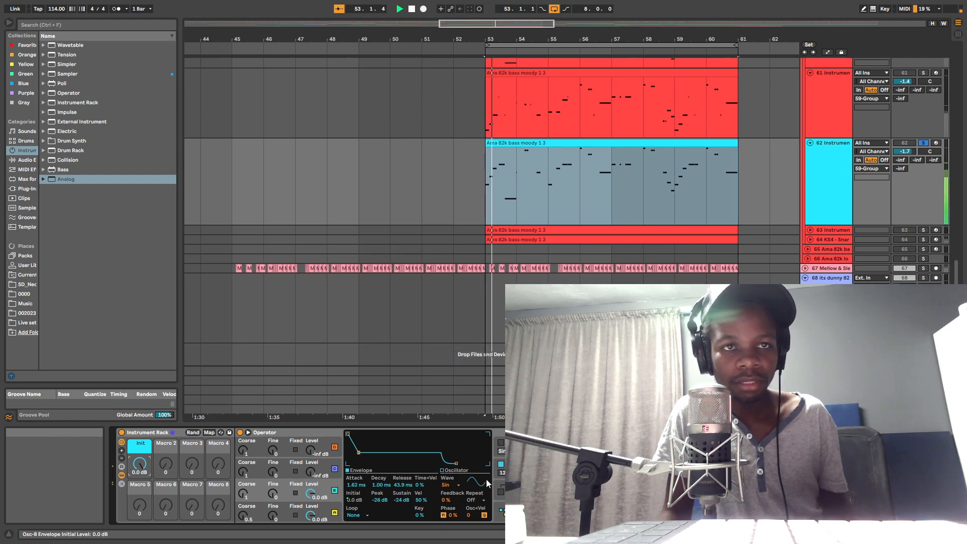
Step: Map oscillator A's envelope Decay time to the Instrument Rack's Macro 2
left_click(263, 513)
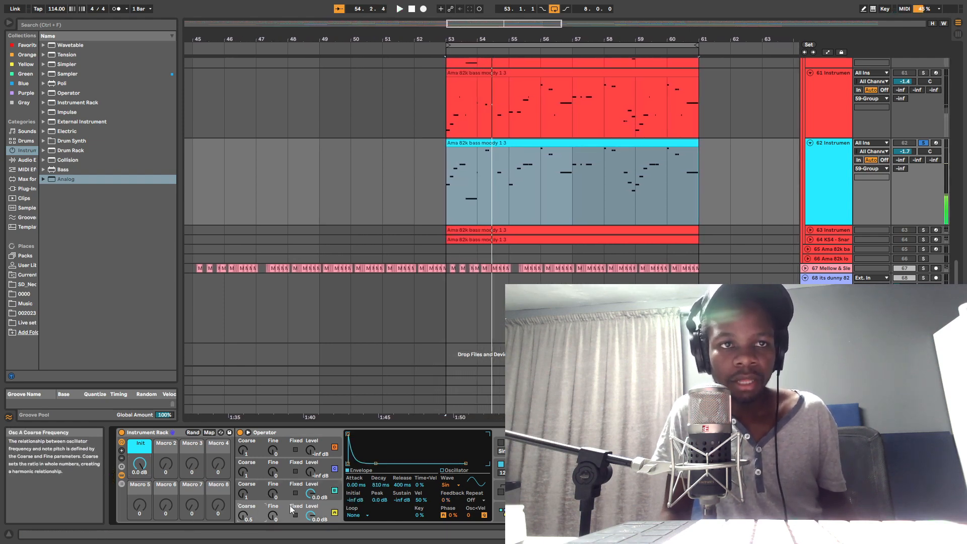
right_click(380, 486)
left_click(406, 374)
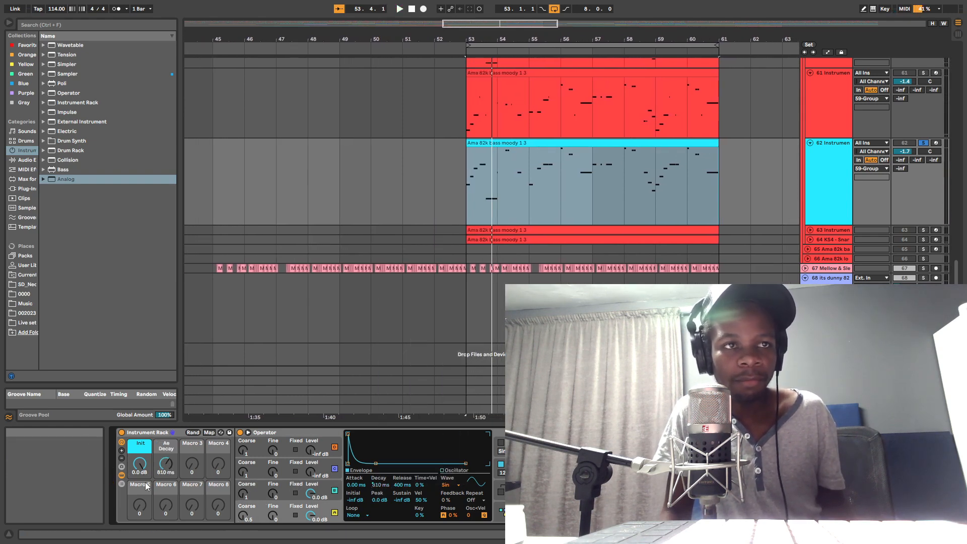
Step: Rename the second macro "Decay" and give it the same cyan colour as the Init macro
right_click(170, 451)
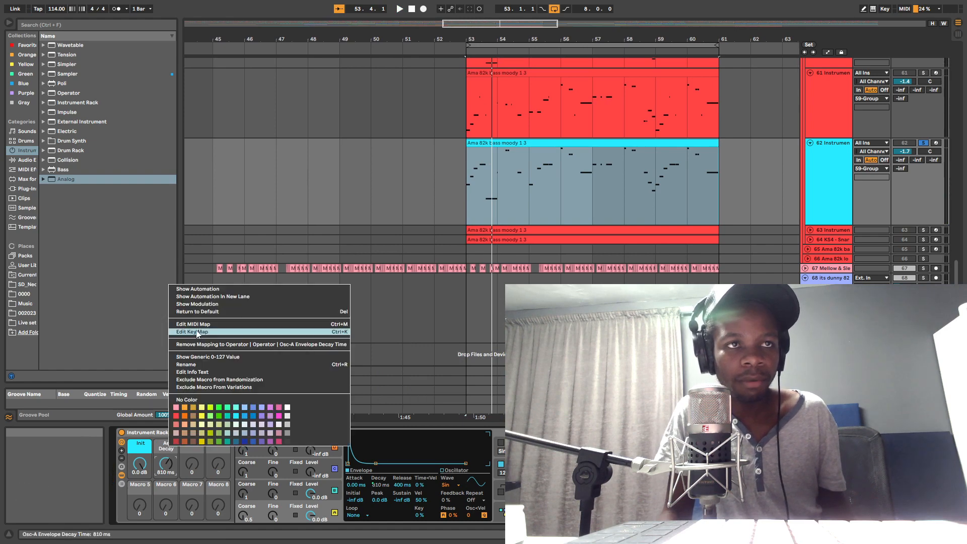
left_click(195, 363)
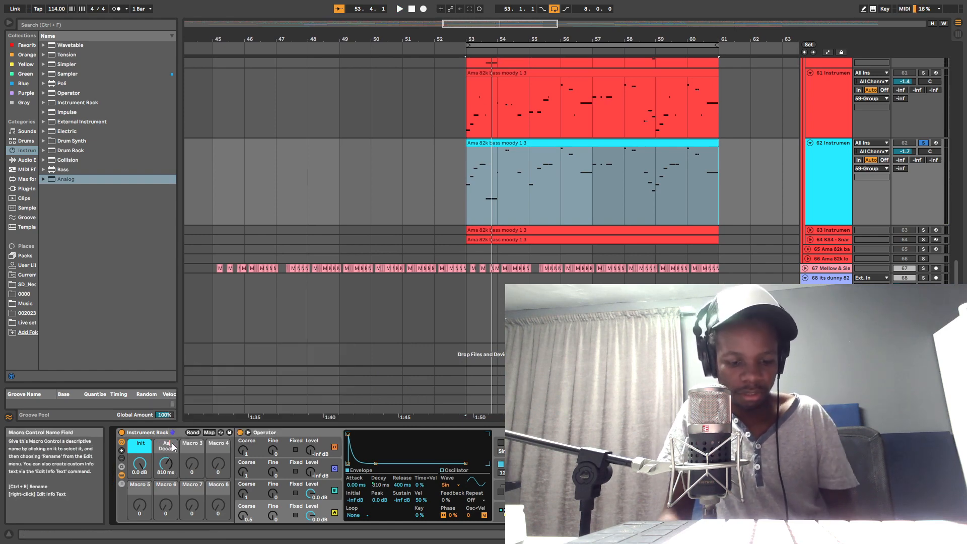
key("BackSpace")
key("BackSpace")
key("BackSpace")
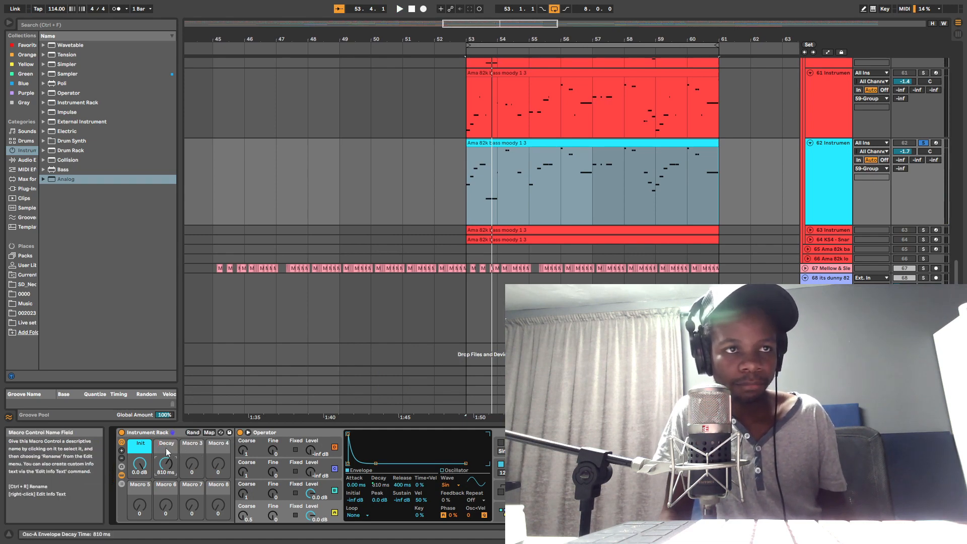
right_click(167, 449)
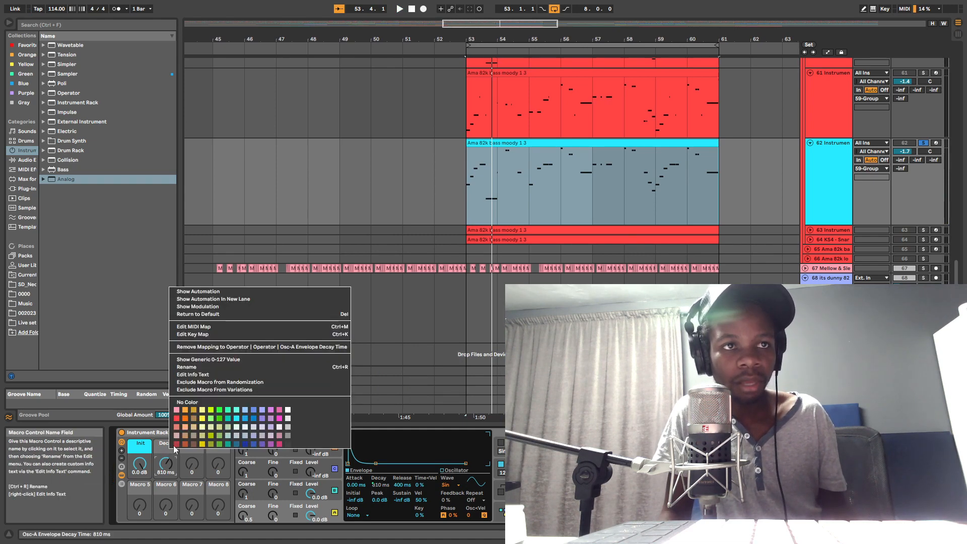
left_click(237, 419)
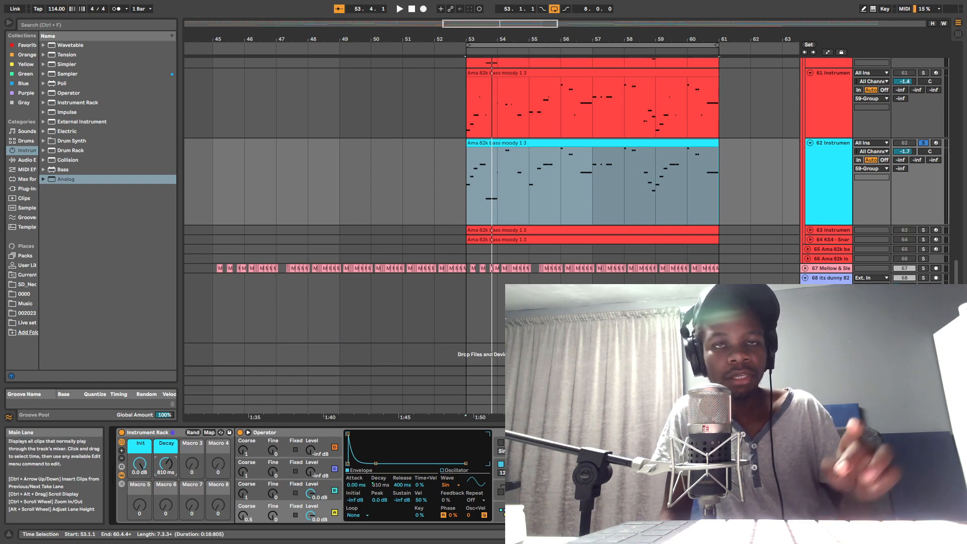
Step: Arm track 62 and set the Decay macro to 1.12 s while auditioning notes and the clip
left_click(938, 144)
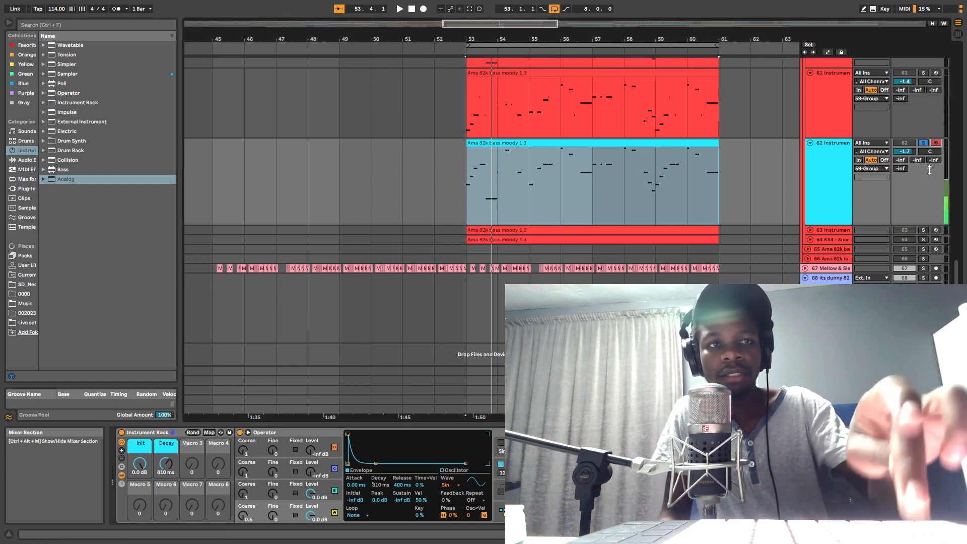
left_click_drag(166, 464, 166, 403)
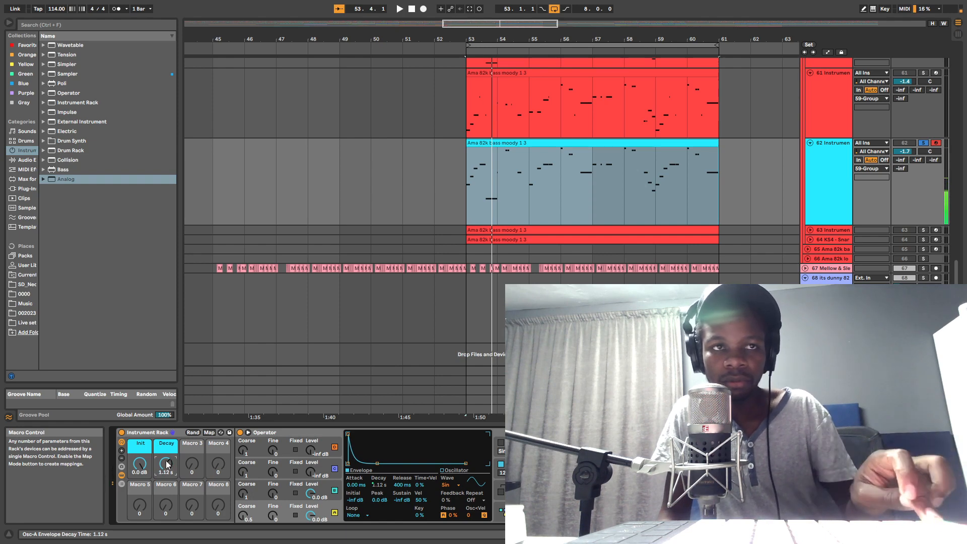
key("space")
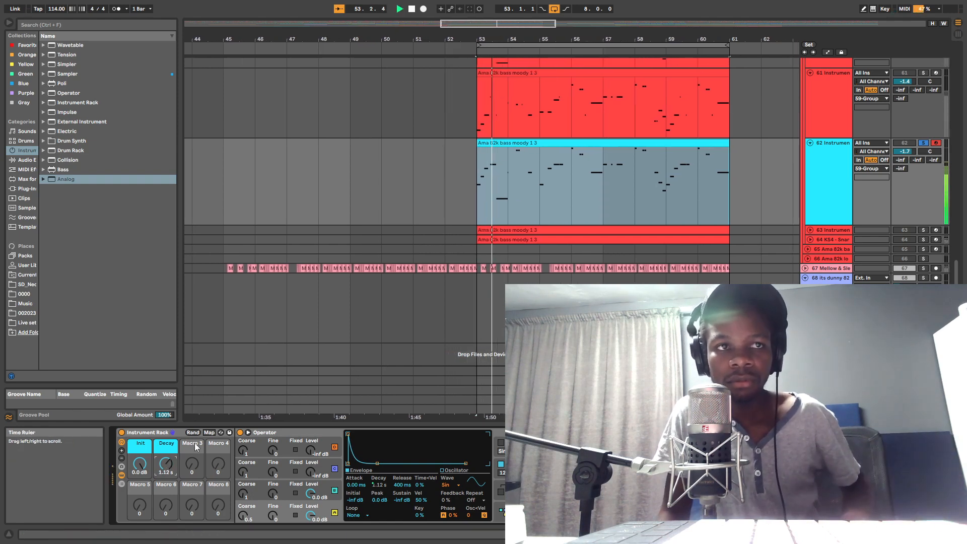
Step: Try 789 ms on the Decay macro during playback, settling on 938 ms
mouse_move(169, 462)
left_mouse_down()
mouse_move(169, 476)
mouse_move(168, 463)
left_mouse_up()
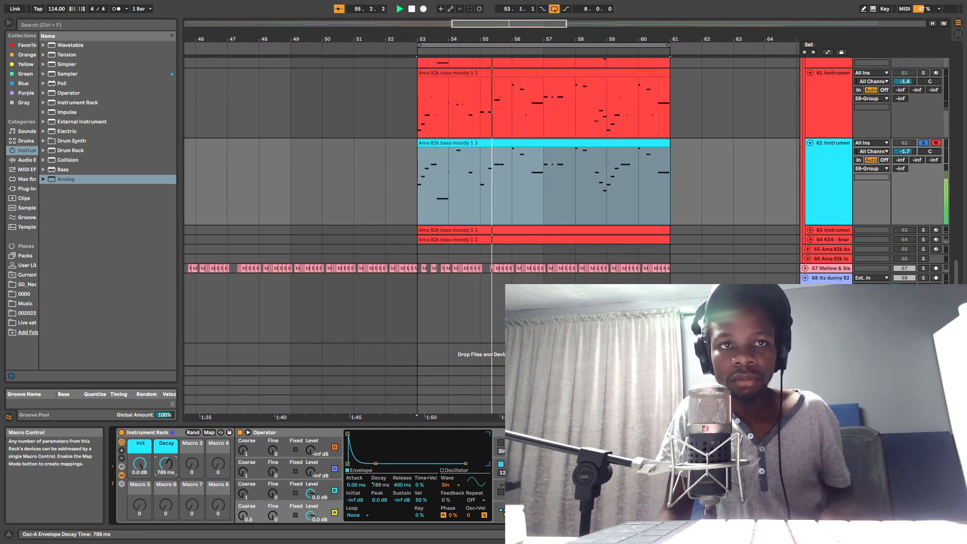
key("space")
key("space")
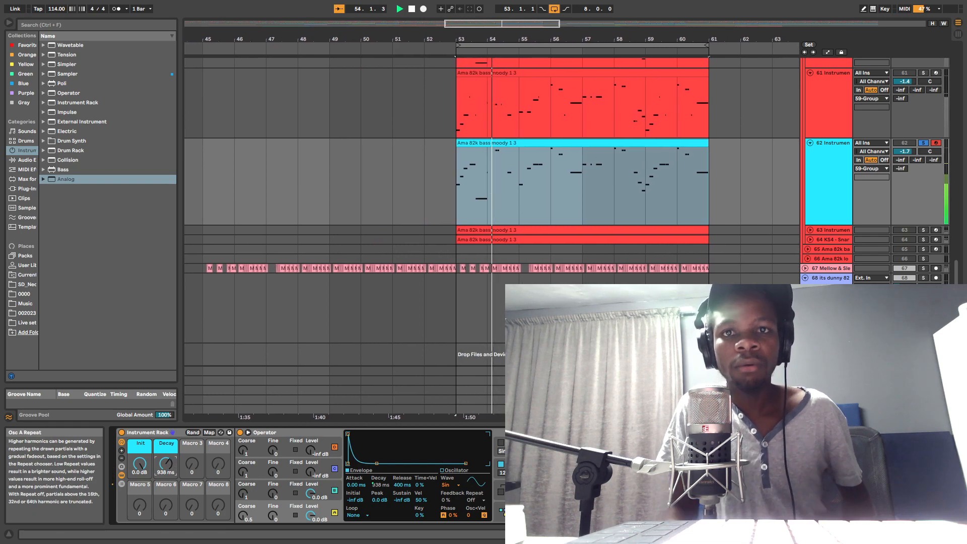
Step: Audition the bass clip with Operator's global settings displayed, and set track 62's volume to -1.2 dB
key("space")
left_click(554, 512)
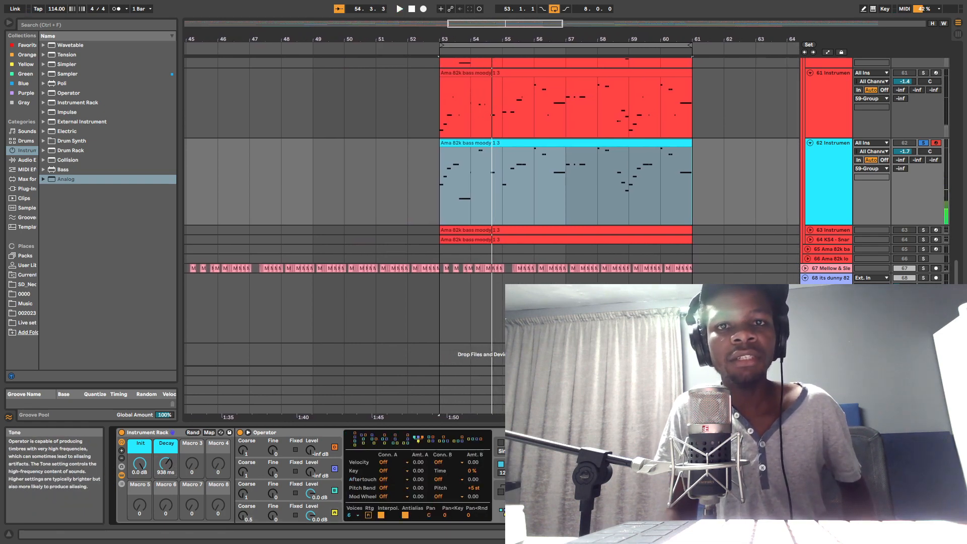
key("space")
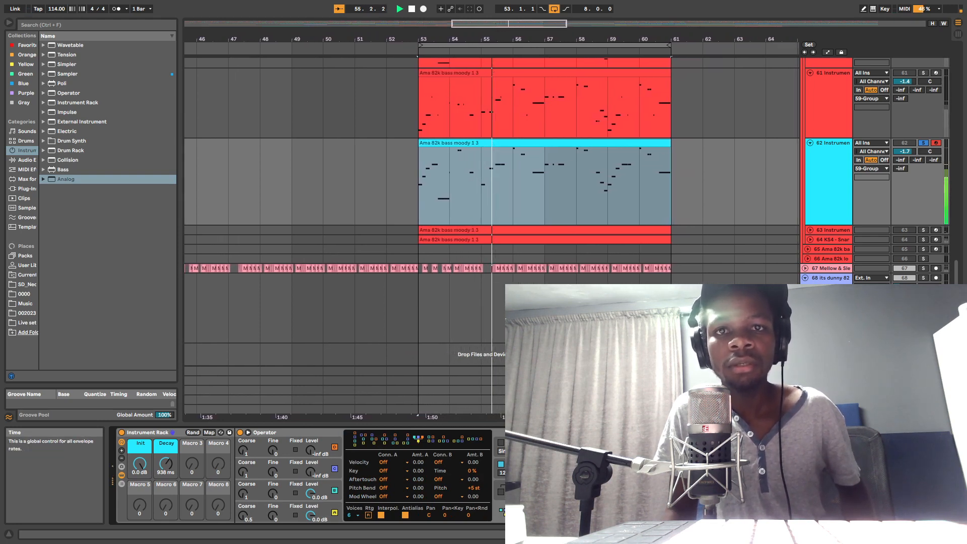
key("space")
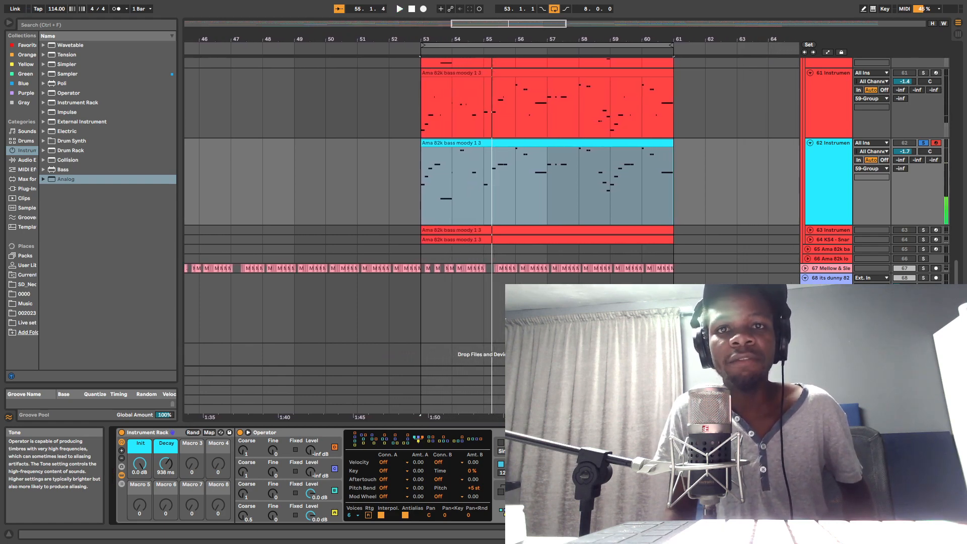
key("space")
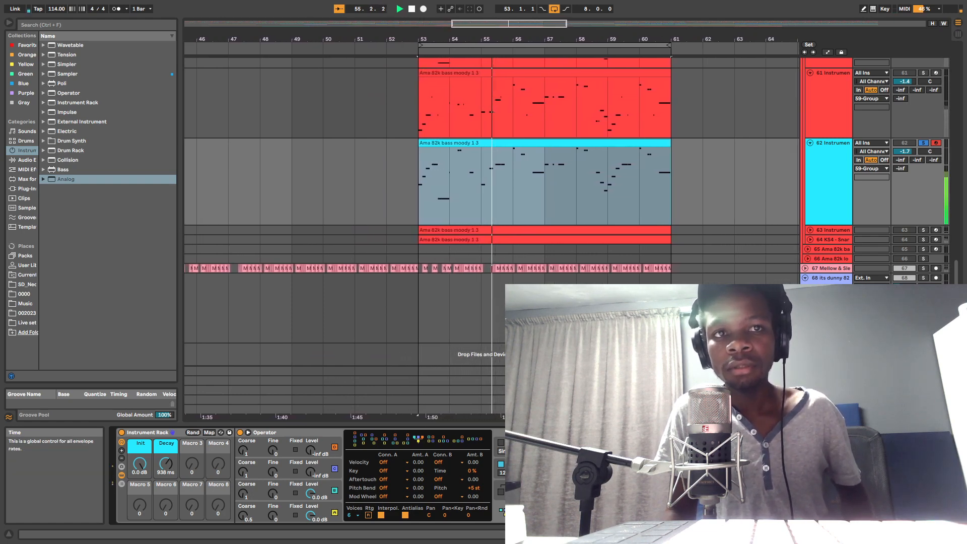
key("space")
key("space")
left_click_drag(904, 152, 903, 150)
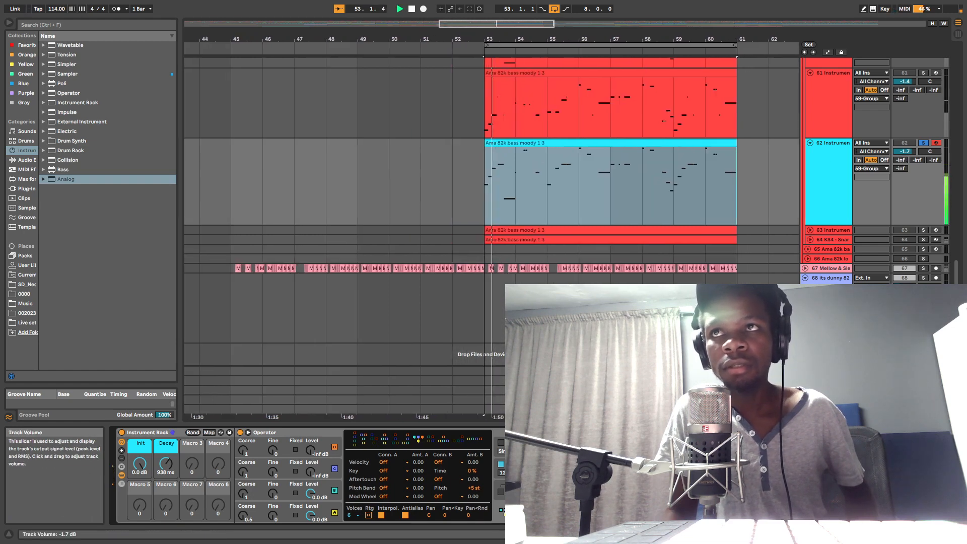
Step: Turn on Operator's filter, try 0.58 dB of filter drive during playback, and raise the cutoff above 10 kHz with drive at 0 dB
left_click(265, 493)
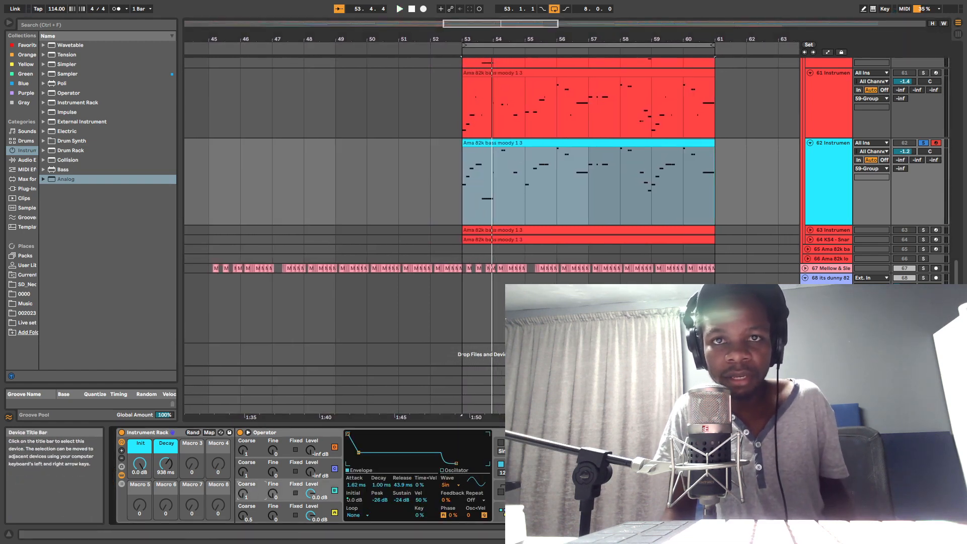
left_click(524, 467)
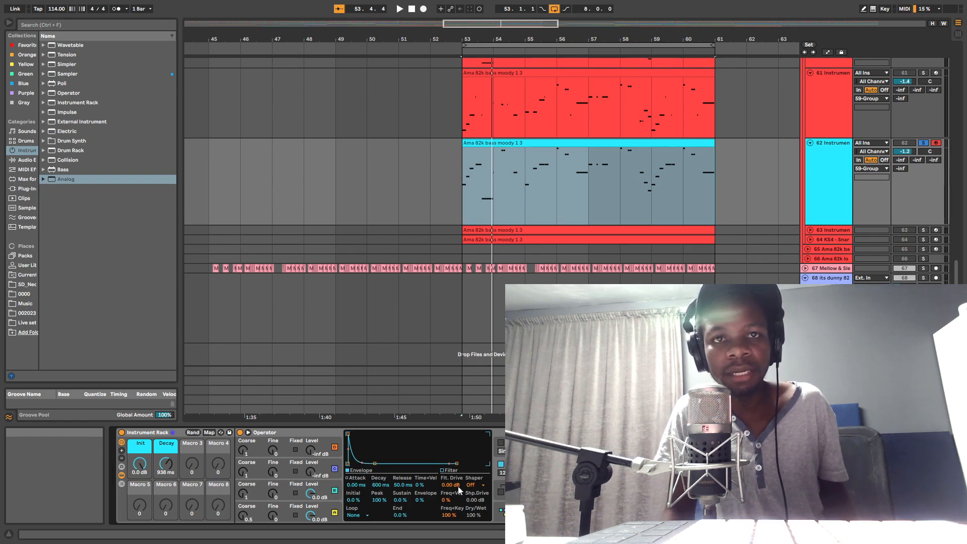
key("space")
left_click_drag(450, 487, 450, 482)
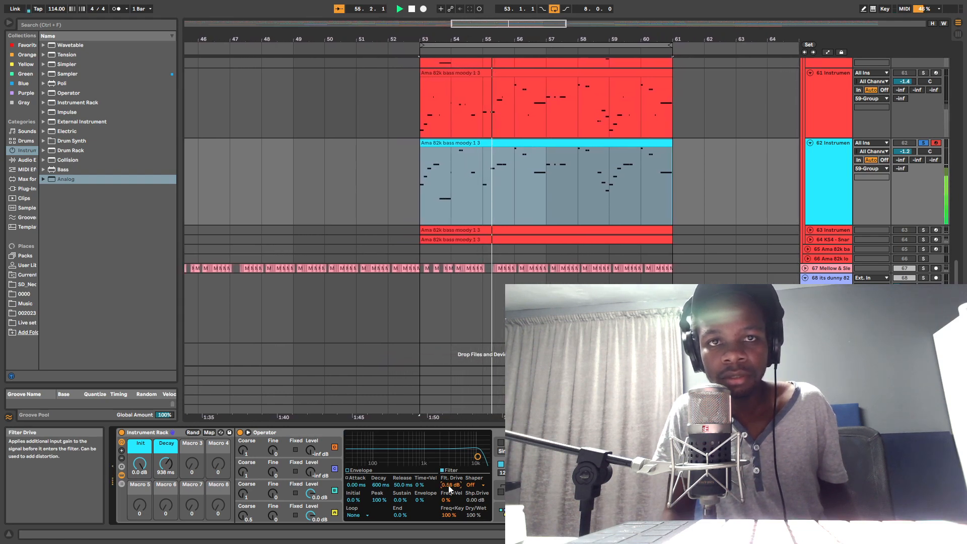
key("space")
key("space")
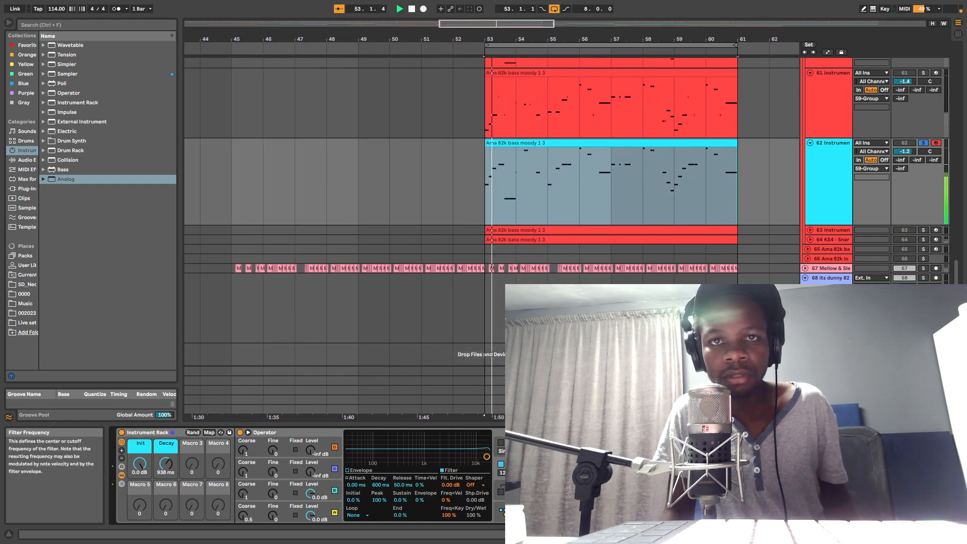
Step: Set the filter's Shaper to Sine and audition the clip
left_click(473, 484)
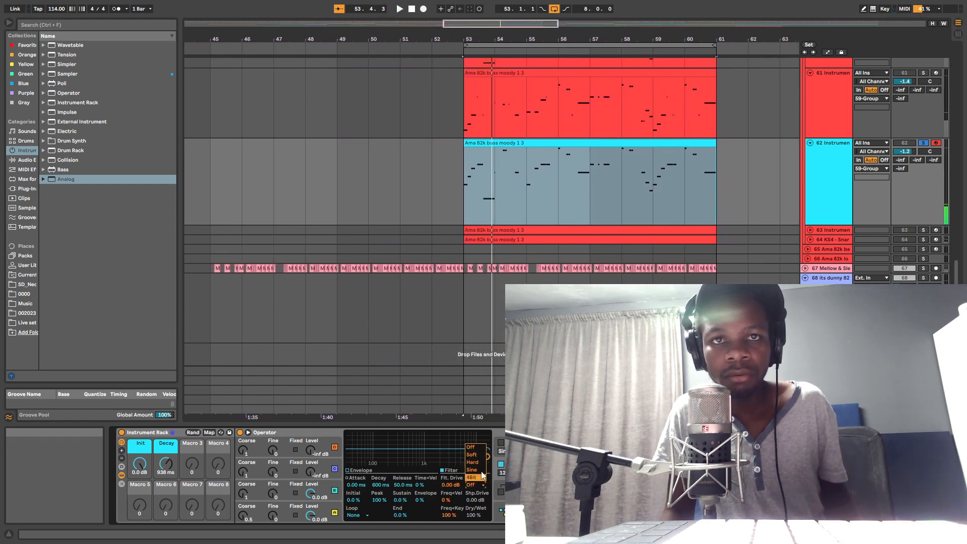
left_click(479, 471)
key("space")
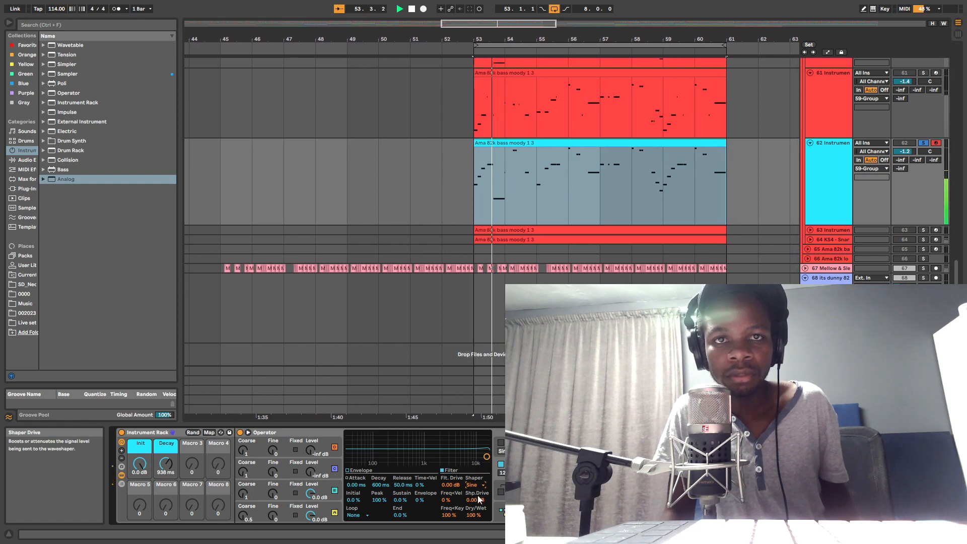
left_click(475, 484)
left_click(476, 471)
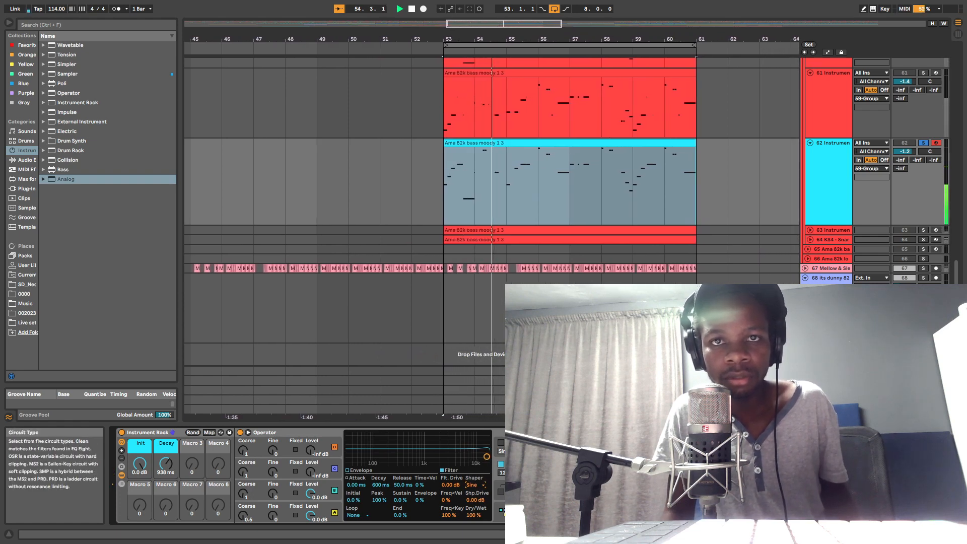
key("space")
key("space")
Step: Try the Soft shaper during playback, and return the Shaper to Sine
left_click(473, 485)
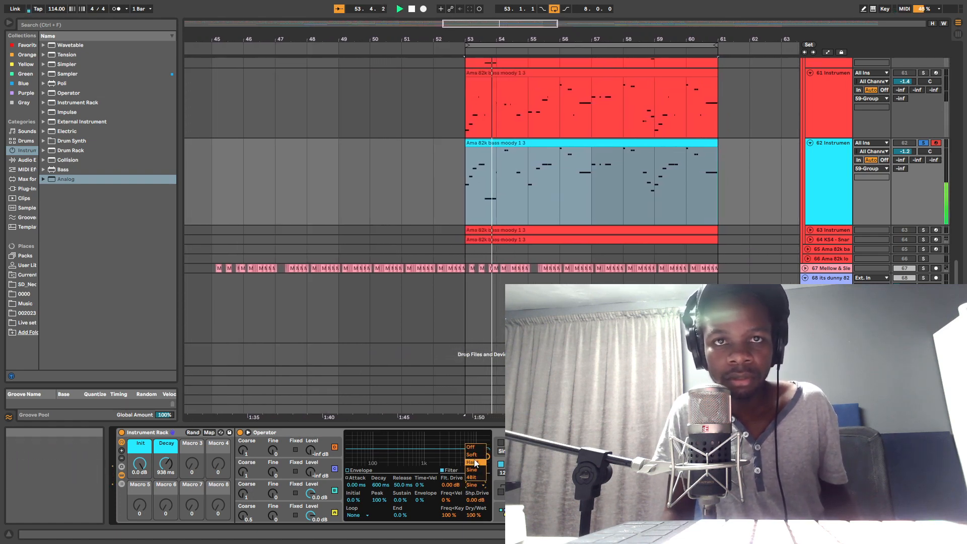
left_click(475, 455)
key("space")
key("space")
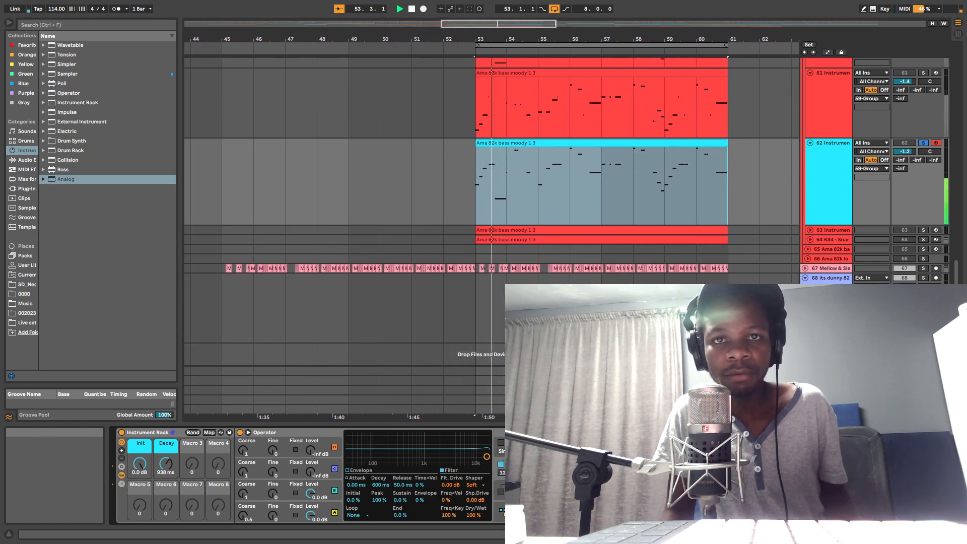
left_click(472, 485)
key("space")
key("space")
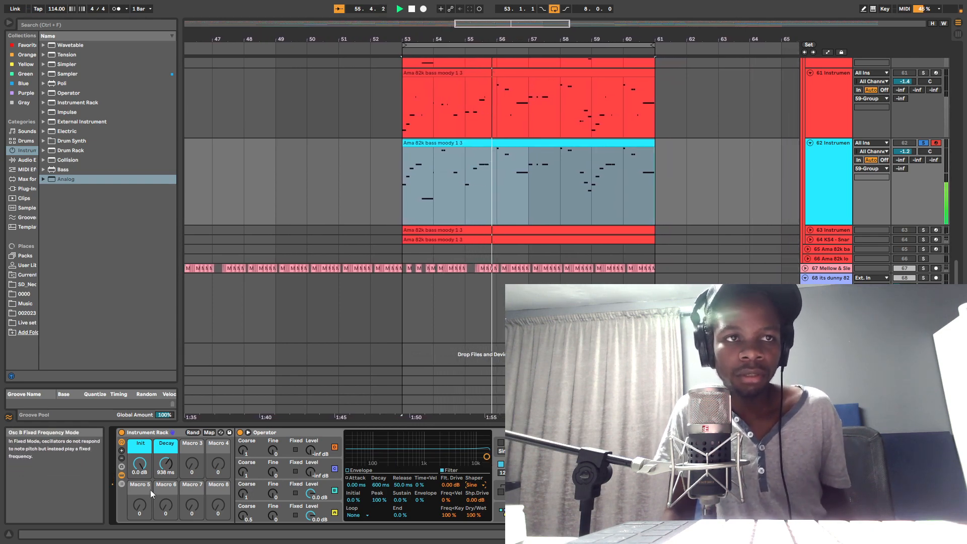
Step: Adjust oscillator B's envelope to a 1.13 ms Decay and a -26 dB Sustain while auditioning the clip
key("space")
left_click(288, 494)
key("space")
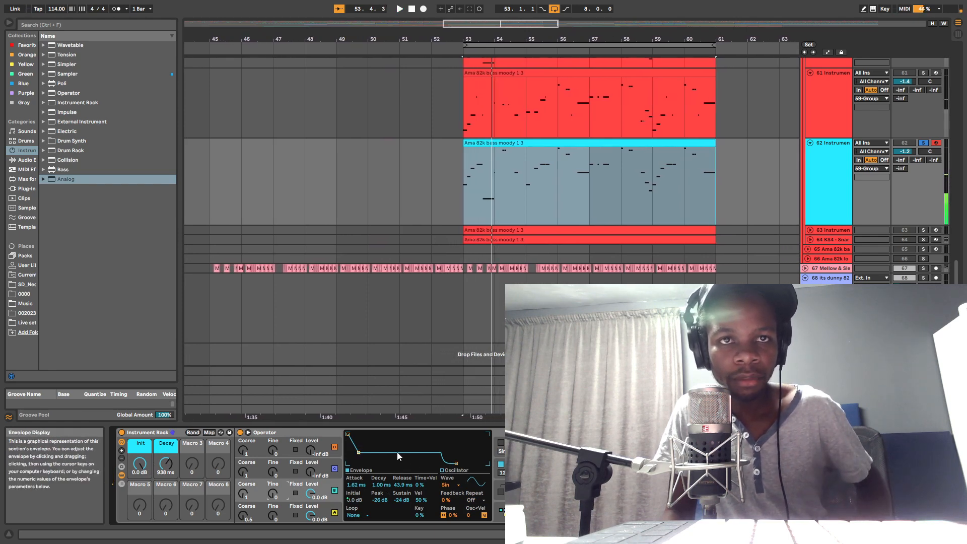
key("space")
mouse_move(358, 450)
left_mouse_down()
mouse_move(368, 448)
mouse_move(358, 452)
left_mouse_up()
key("space")
key("space")
key("space")
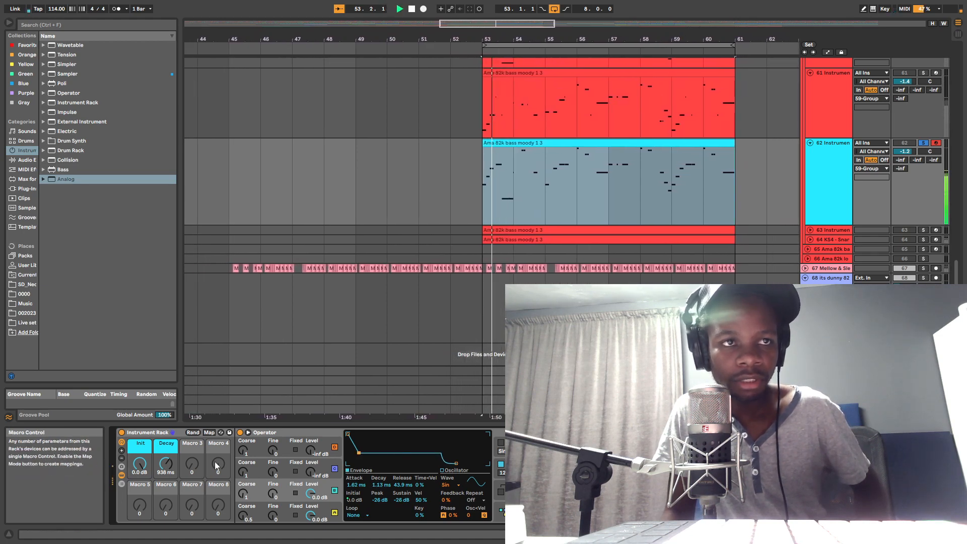
Step: Map oscillator B's envelope Attack time to the Instrument Rack's Macro 3
key("space")
key("space")
key("space")
key("space")
right_click(355, 485)
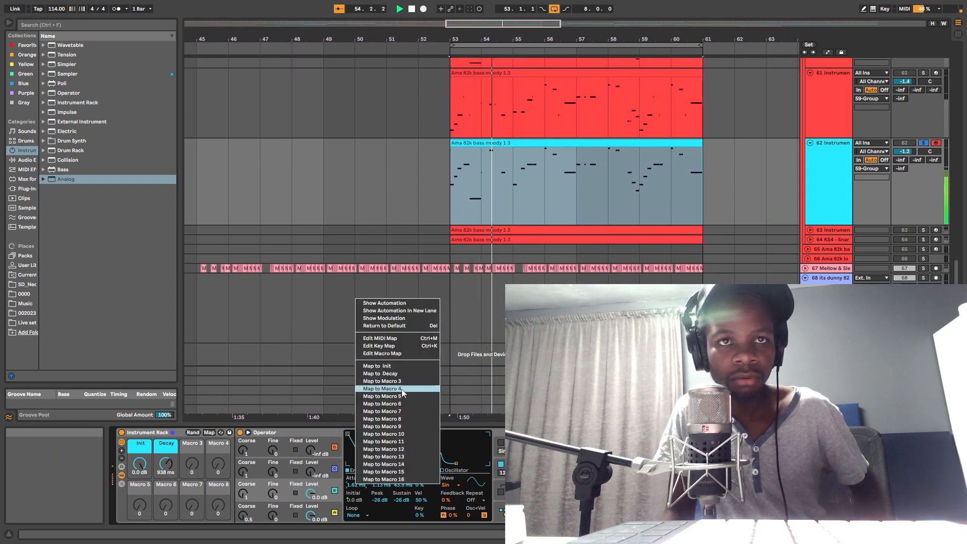
left_click(398, 381)
Step: Colour the third macro green and shorten its name to "Attack"
right_click(190, 447)
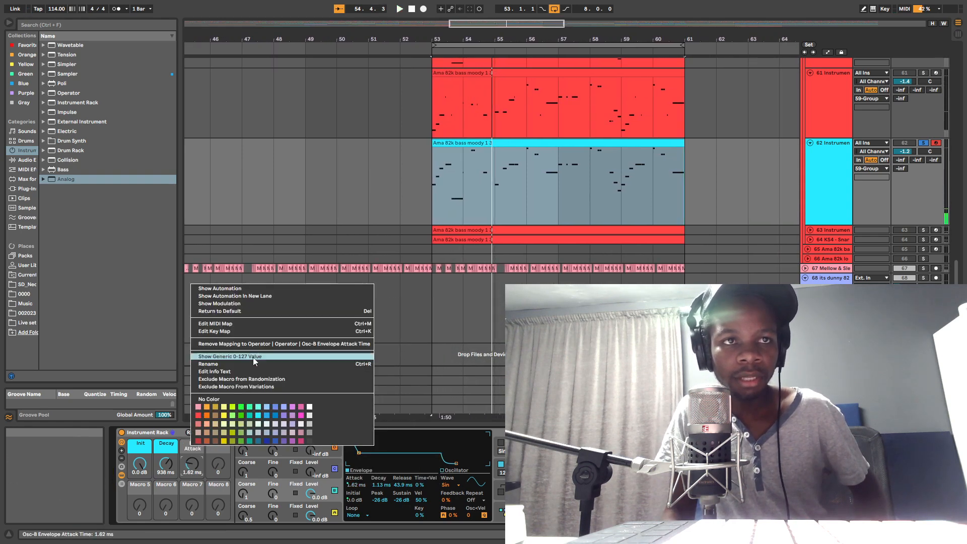
left_click(240, 408)
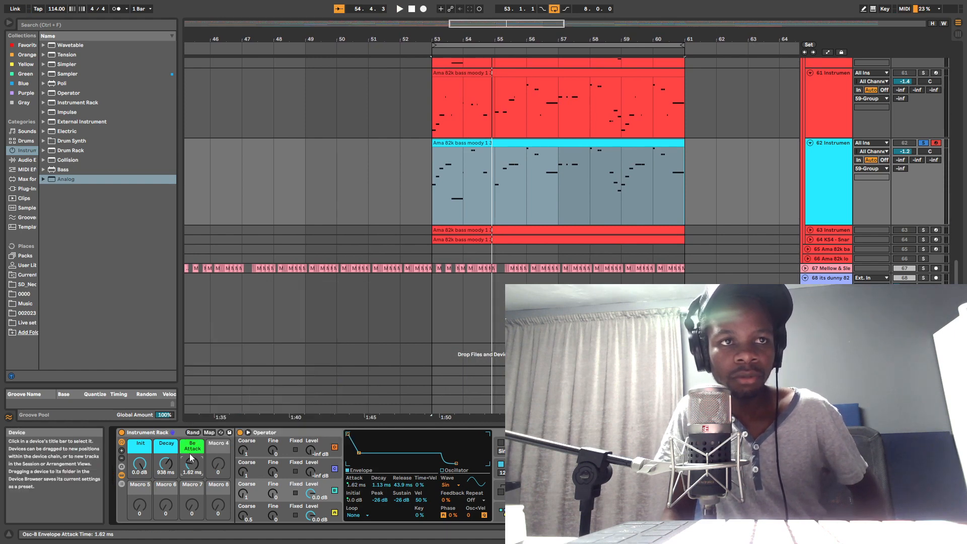
right_click(190, 451)
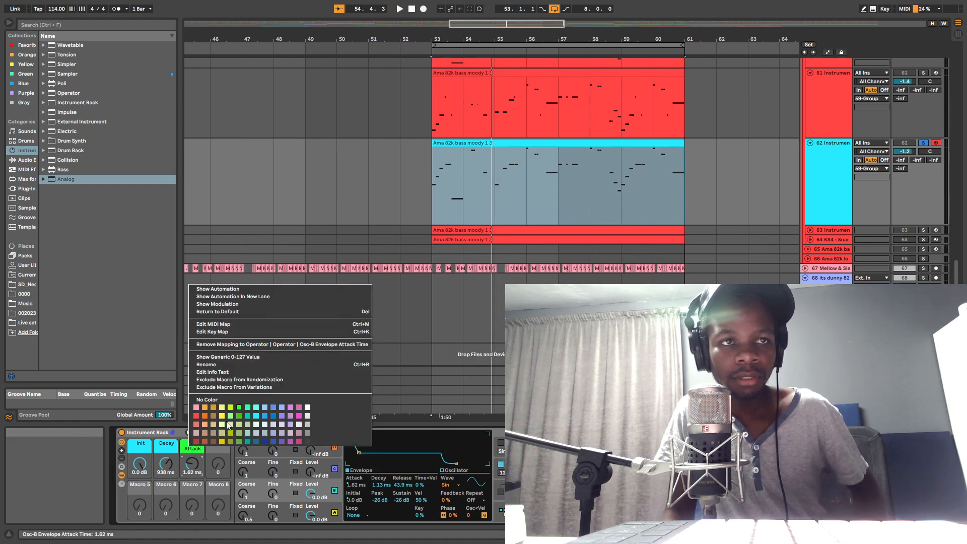
left_click(207, 364)
type("Be")
key("BackSpace")
key("BackSpace")
key("Return")
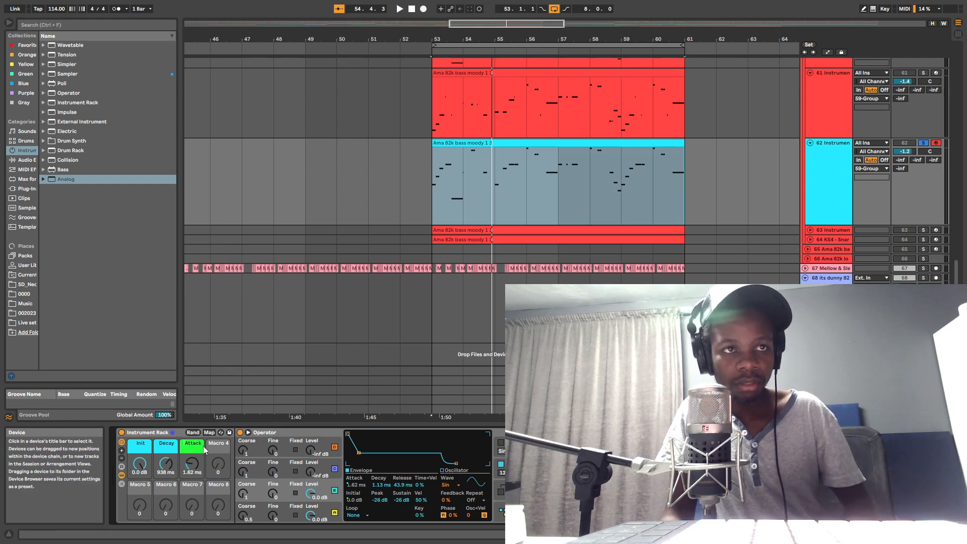
Step: Try 2.17 ms on the Attack macro during playback, settling on 1.79 ms
left_click(198, 449)
key("space")
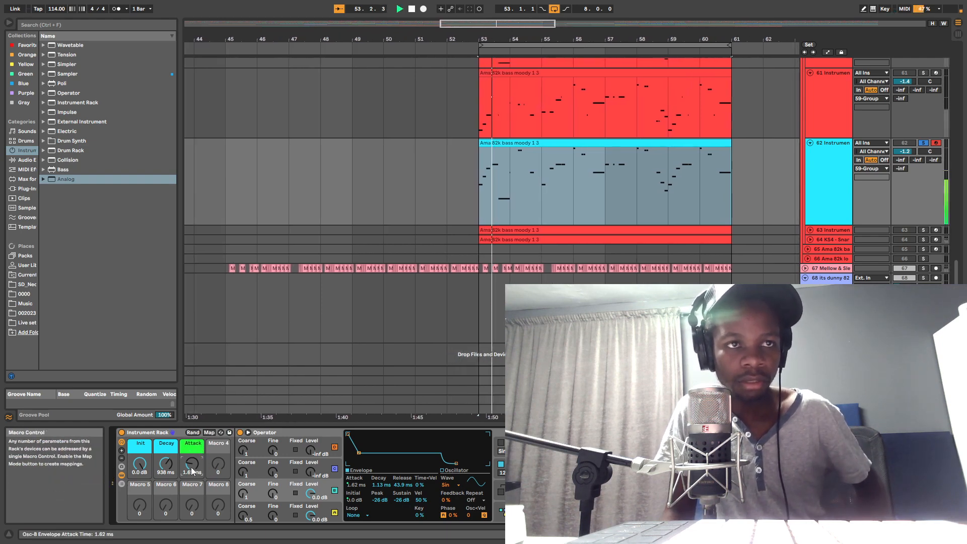
left_click_drag(191, 467, 191, 479)
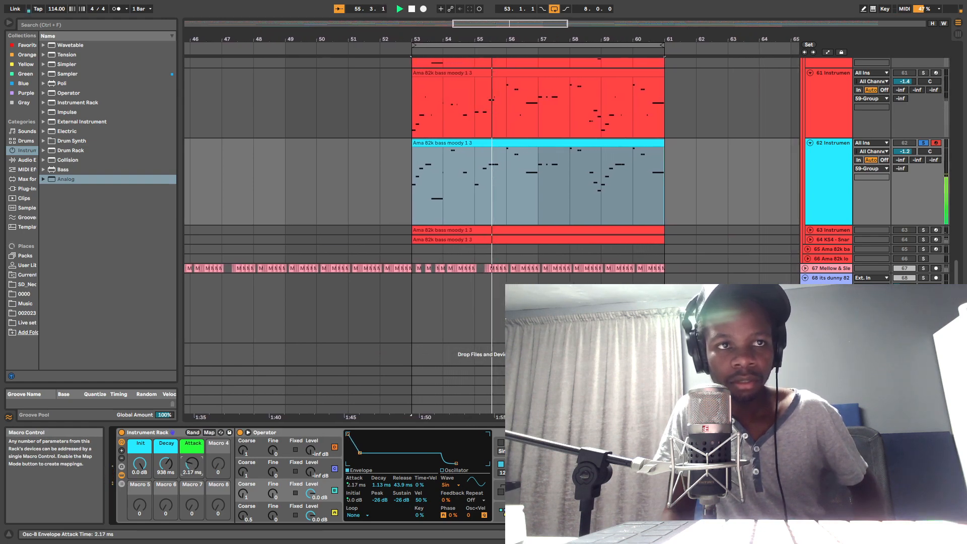
key("space")
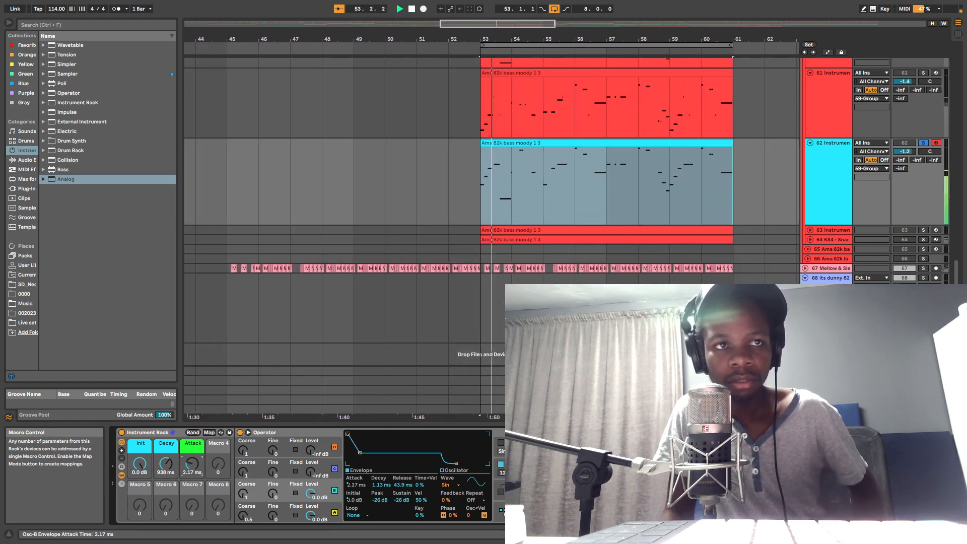
key("space")
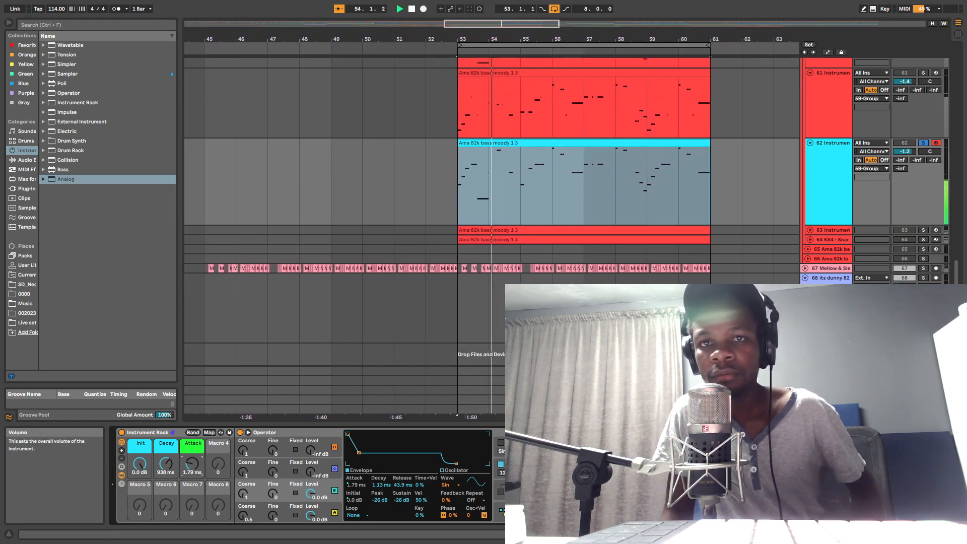
Step: Audition the clip with the global settings displayed, and try a Coarse value of 0.5 on oscillator B
left_click(579, 513)
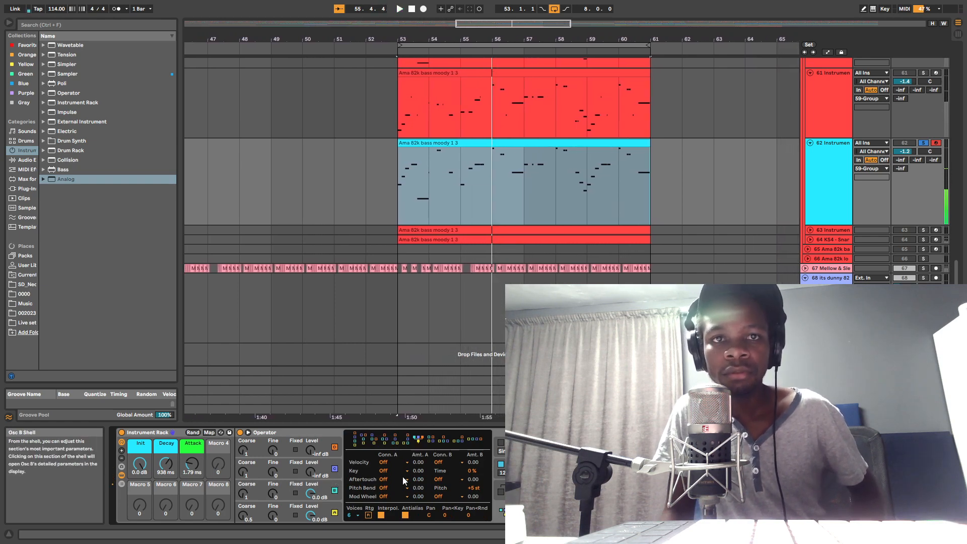
key("space")
key("space")
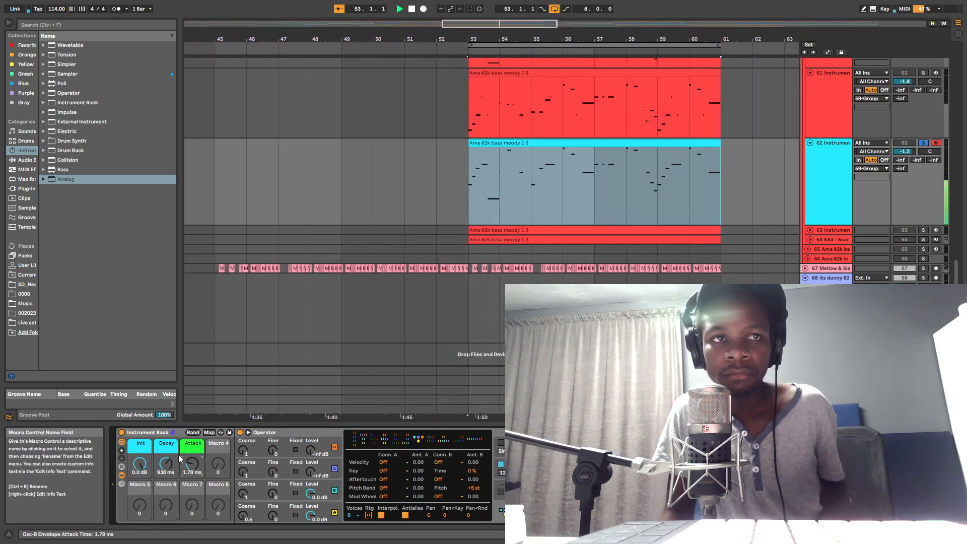
left_click(325, 487)
key("space")
key("space")
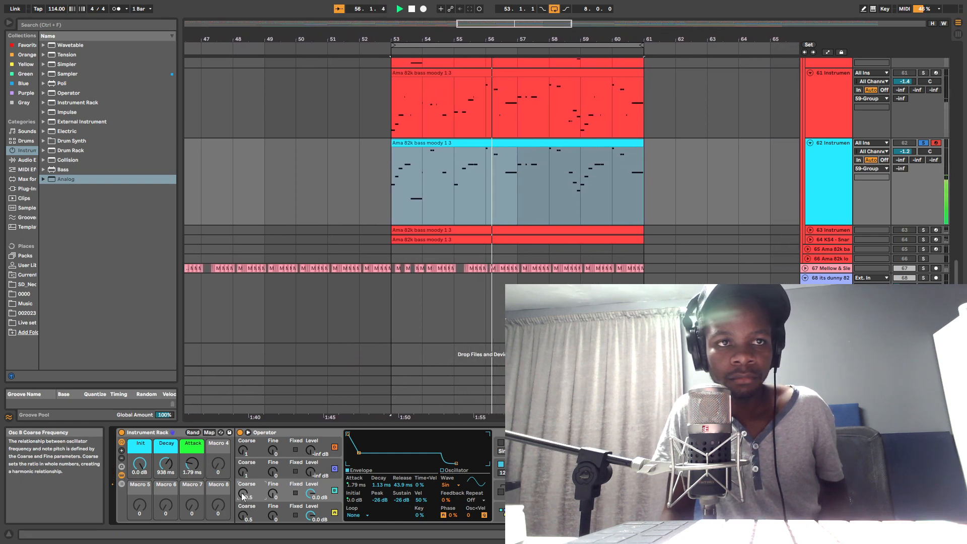
Step: Return oscillator B's Coarse to 1, and set the Init macro to -11 dB and the Attack macro to 0.91 ms
key("space")
key("space")
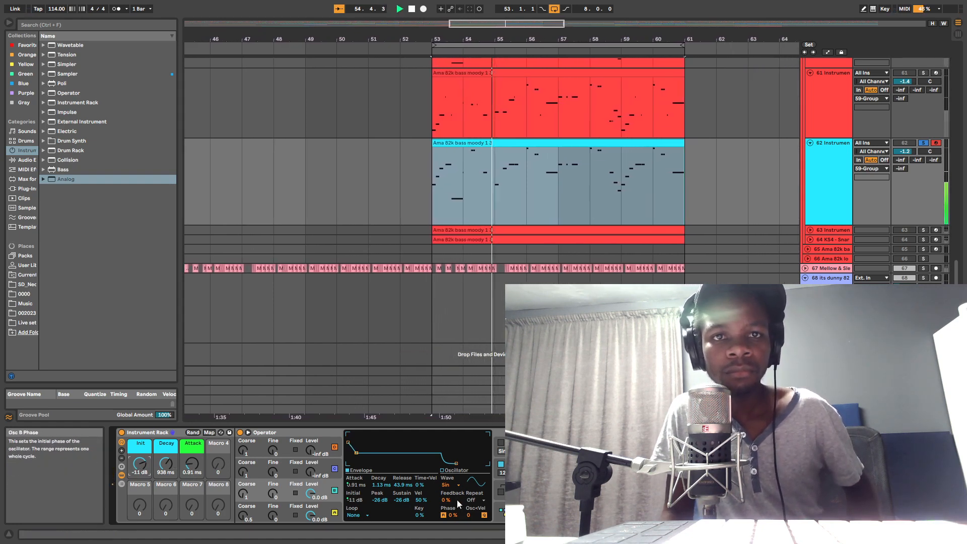
key("space")
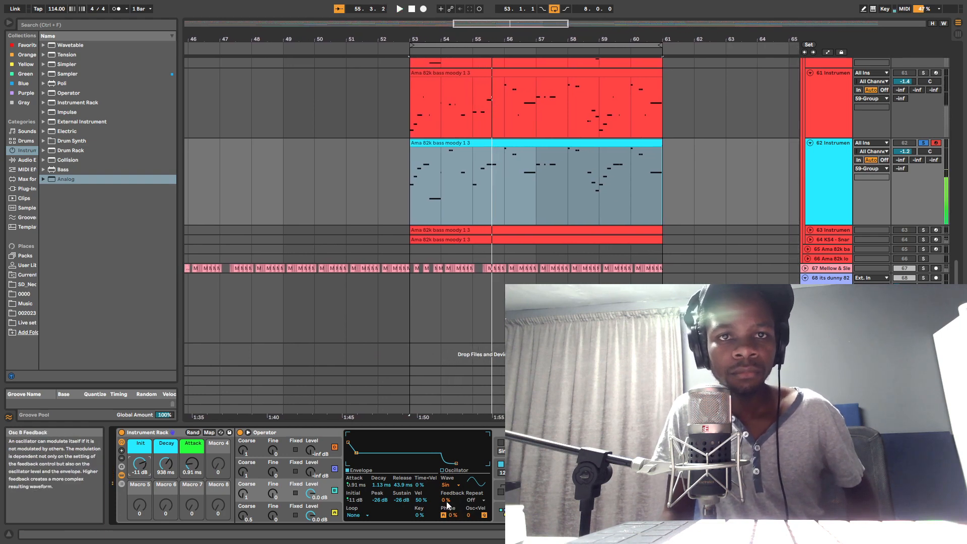
Step: Set oscillator B's Vel to 100 % and Key to -45 %, with Attack at 1.34 ms and Release at 22.1 ms
left_click(420, 500)
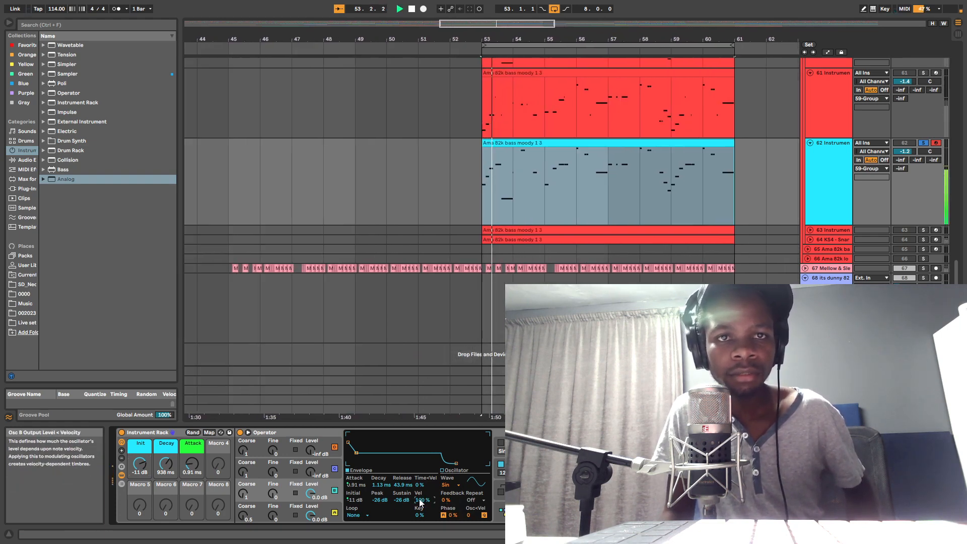
key("space")
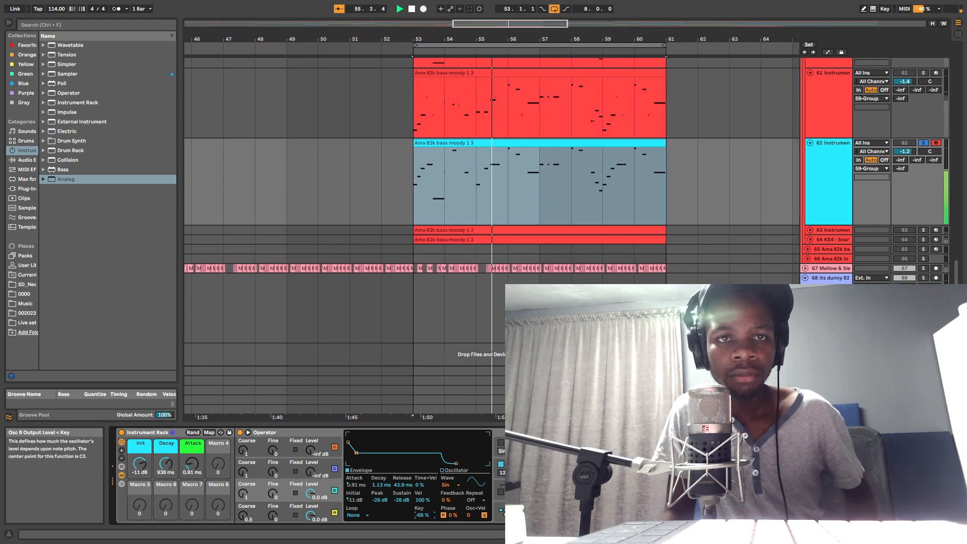
key("space")
left_click_drag(418, 517, 419, 514)
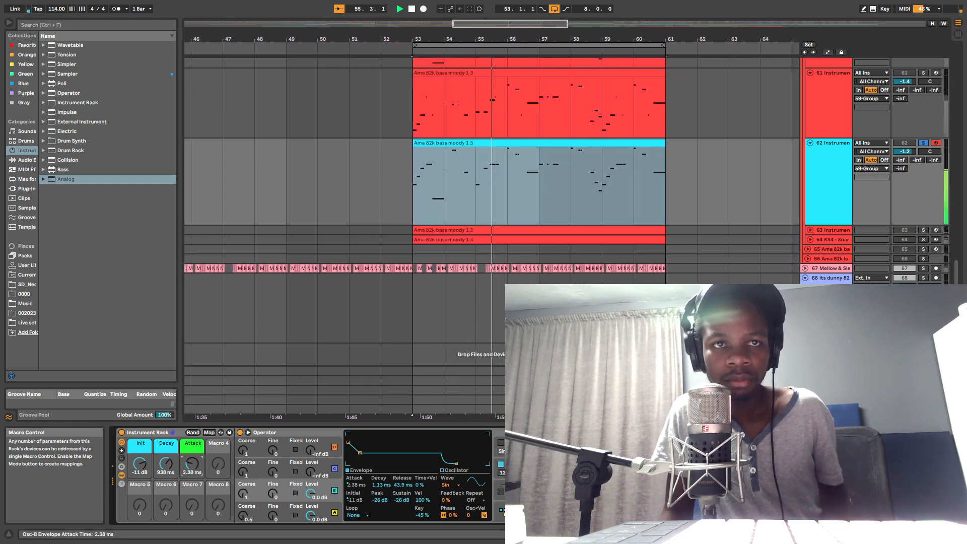
key("space")
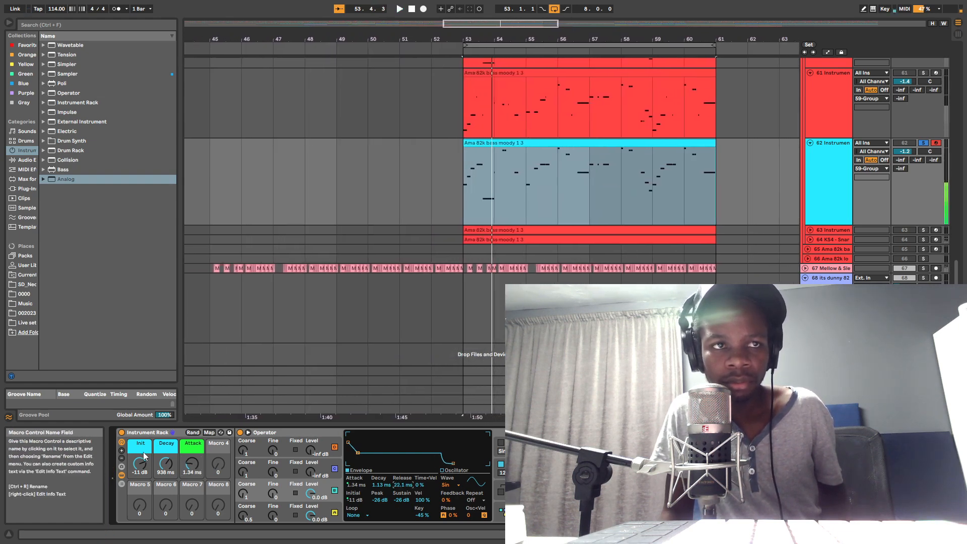
Step: Set oscillator A's Release to 1.83 ms, Decay to 362 ms, Vel to 33 % and Time<Vel to 8 %
left_click(342, 517)
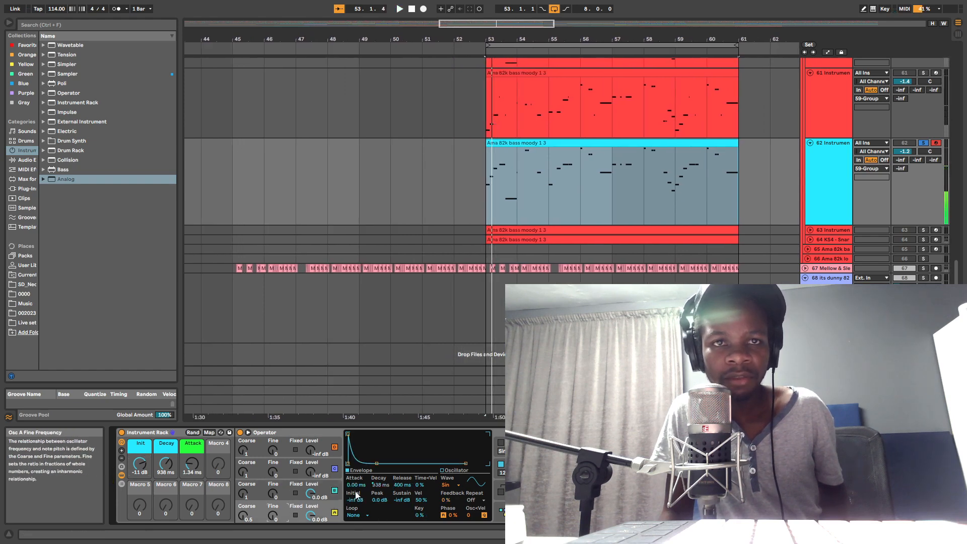
left_click_drag(403, 485, 403, 509)
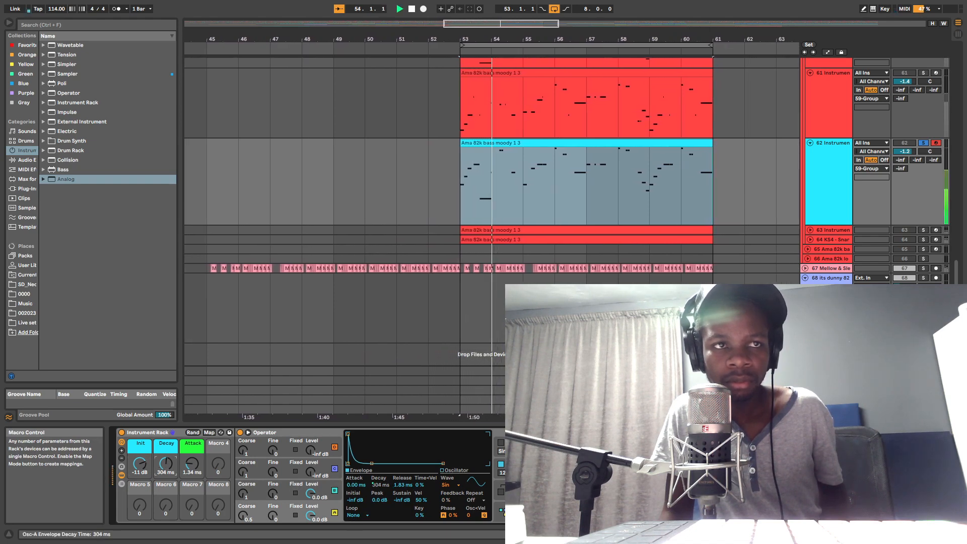
left_click_drag(166, 464, 166, 461)
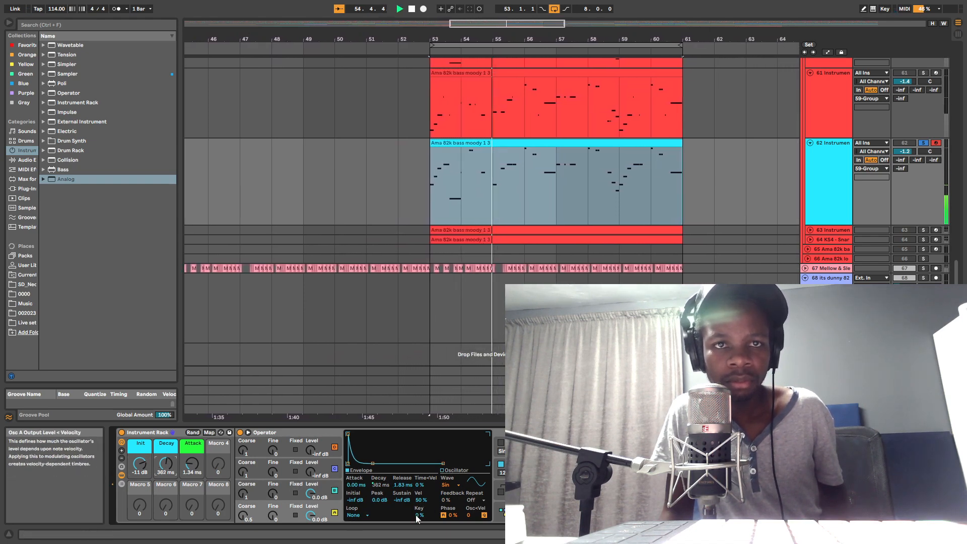
mouse_move(420, 502)
left_mouse_down()
mouse_move(421, 518)
mouse_move(420, 484)
left_mouse_up()
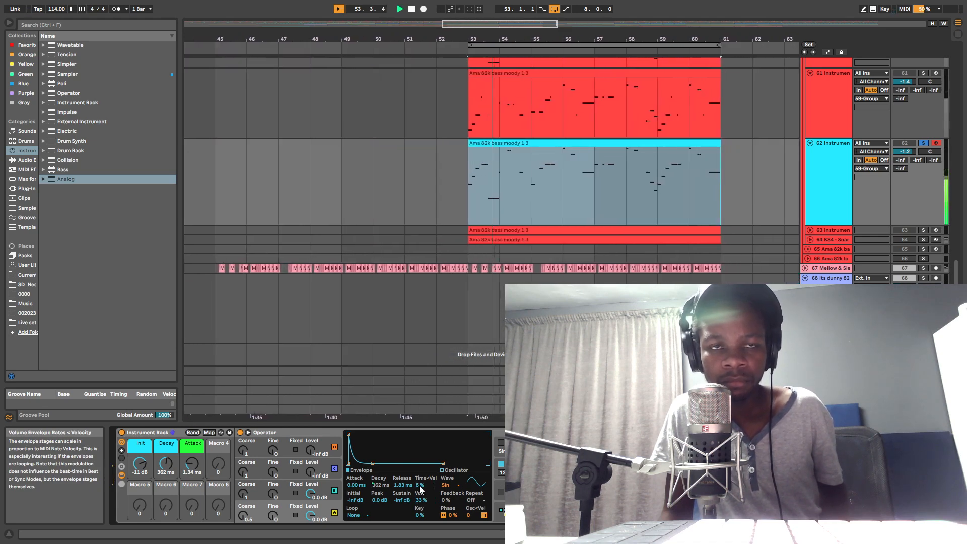
left_click(379, 500)
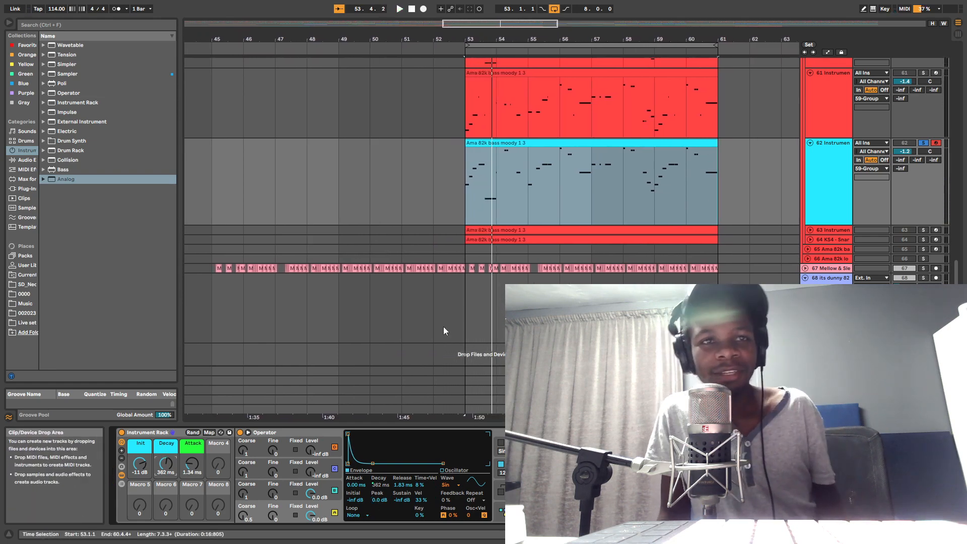
Step: Copy the FM Synth device from track 57
scroll(654, 170, "up", 4)
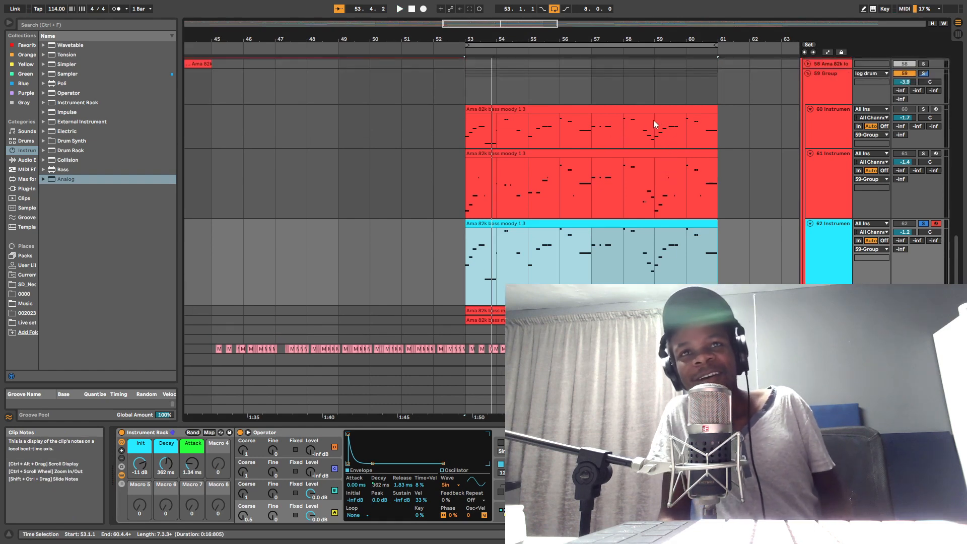
left_click_drag(676, 39, 650, 68)
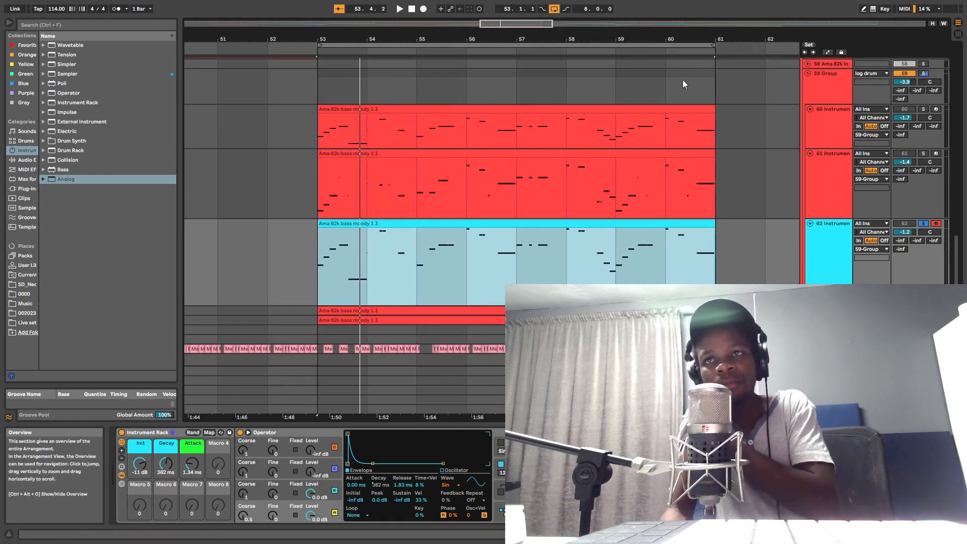
scroll(848, 173, "down", 2)
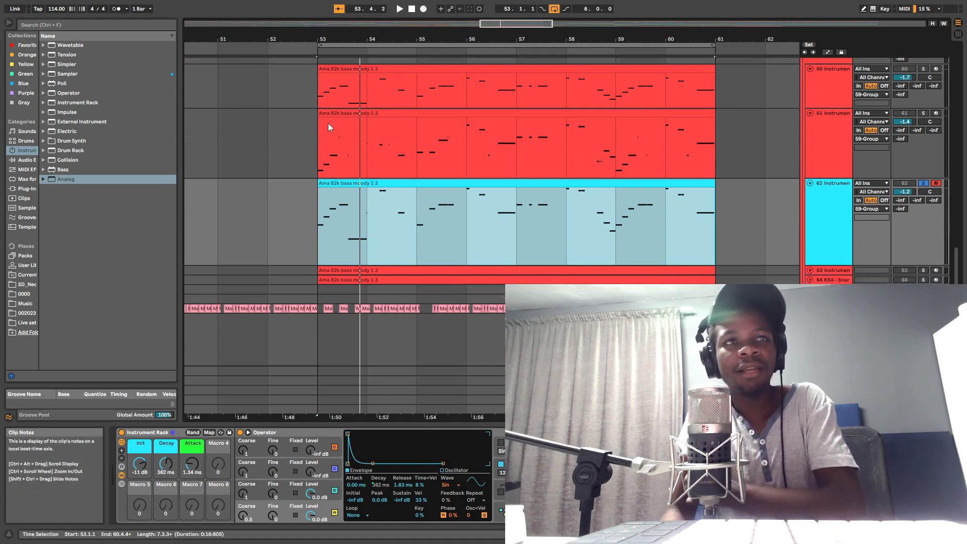
left_click(27, 188)
scroll(526, 120, "up", 3)
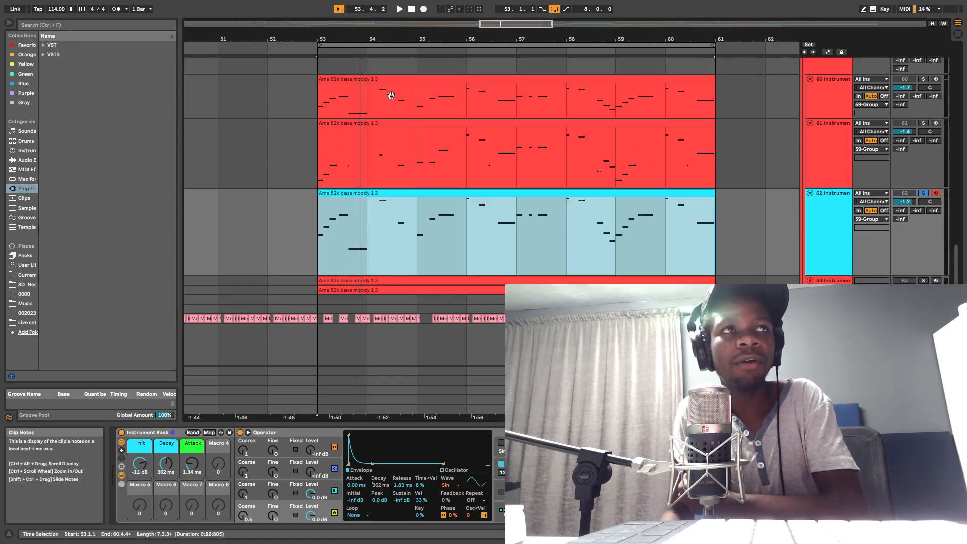
scroll(526, 120, "up", 2)
left_click(834, 114)
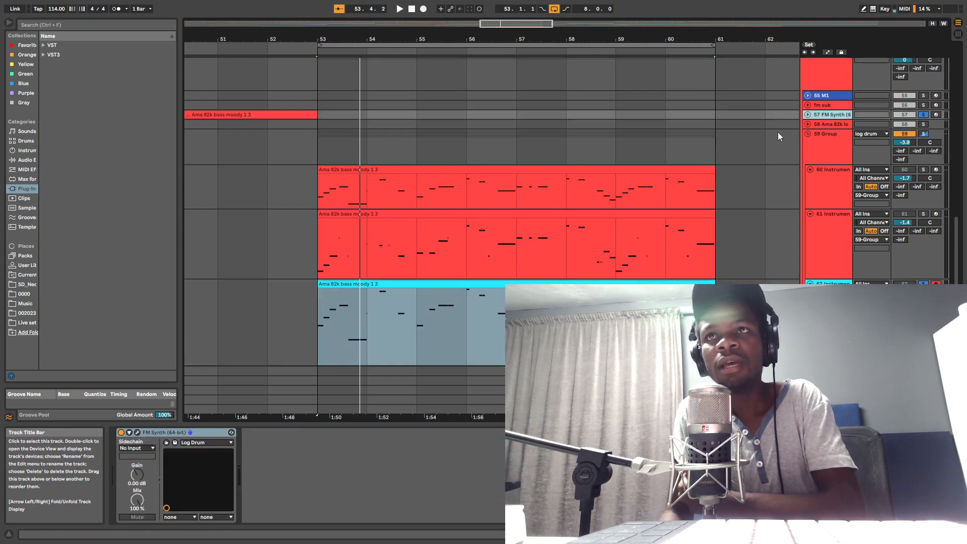
right_click(179, 432)
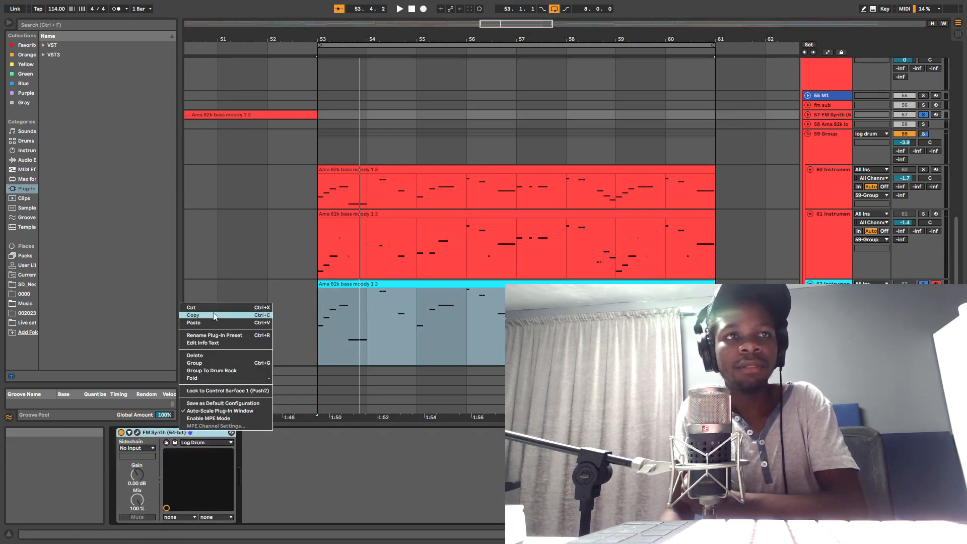
left_click(216, 317)
Step: Duplicate track 62 and replace the copy's Instrument Rack with the copied FM Synth
scroll(864, 276, "down", 2)
left_click(867, 272)
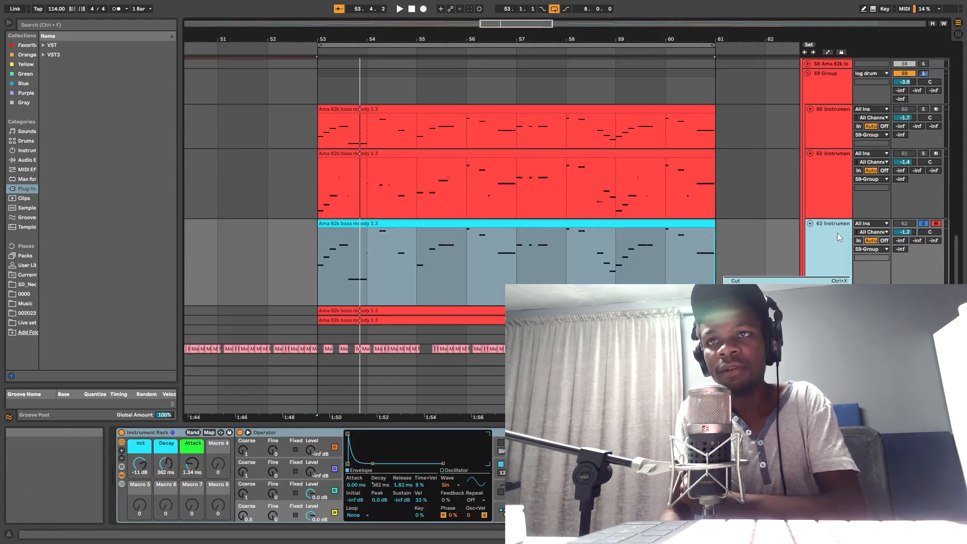
right_click(830, 274)
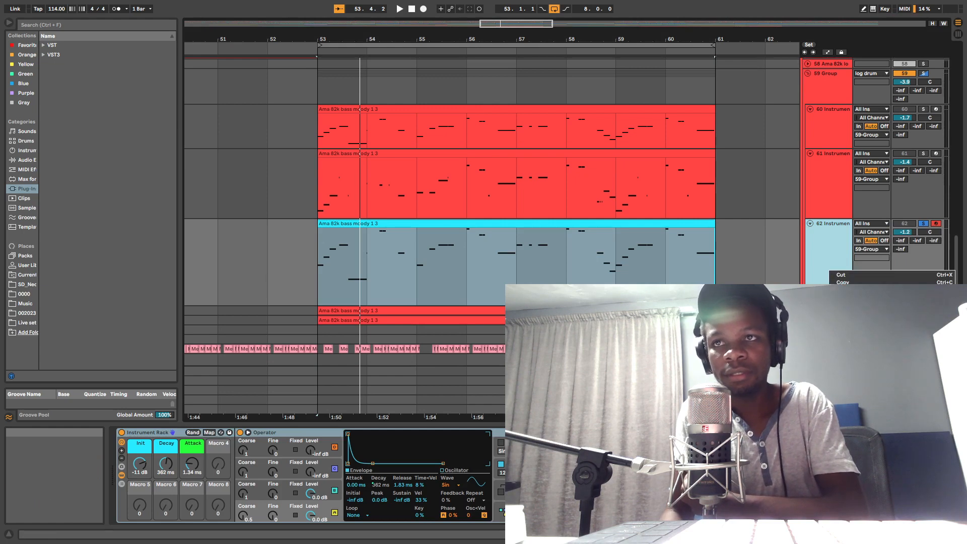
right_click(827, 246)
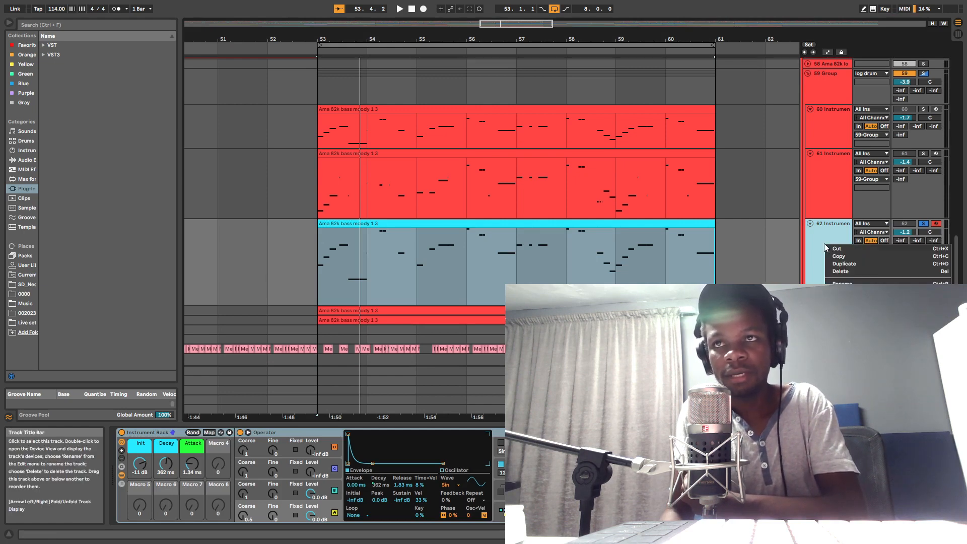
left_click(856, 266)
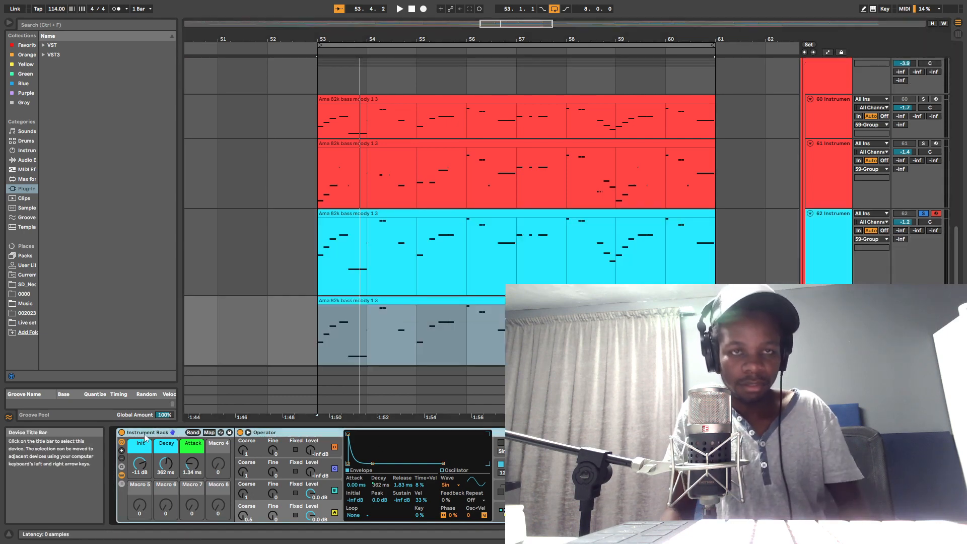
key("Delete")
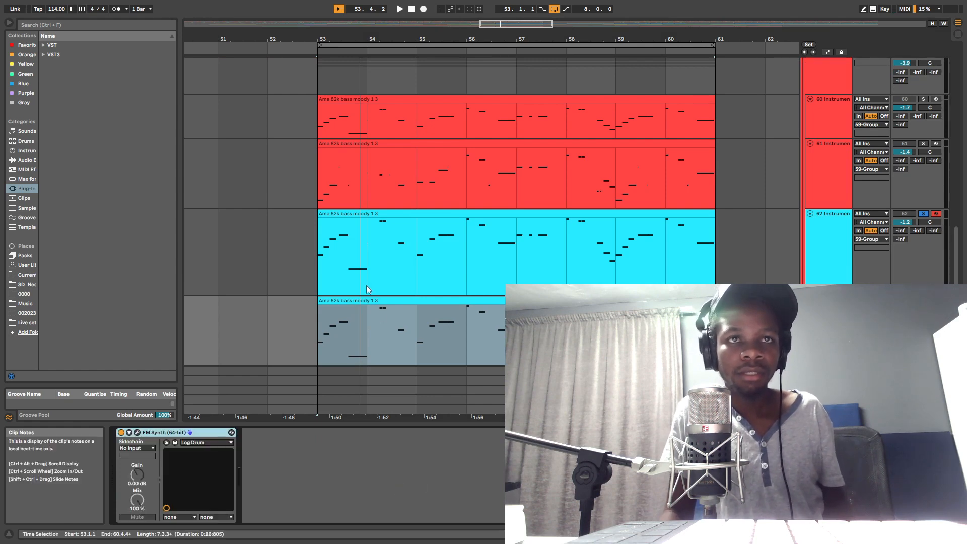
Step: Open FM Synth's interface with the Log Drum preset and set the modulation Init, Decay, Sustain and Release to 0
left_click(138, 434)
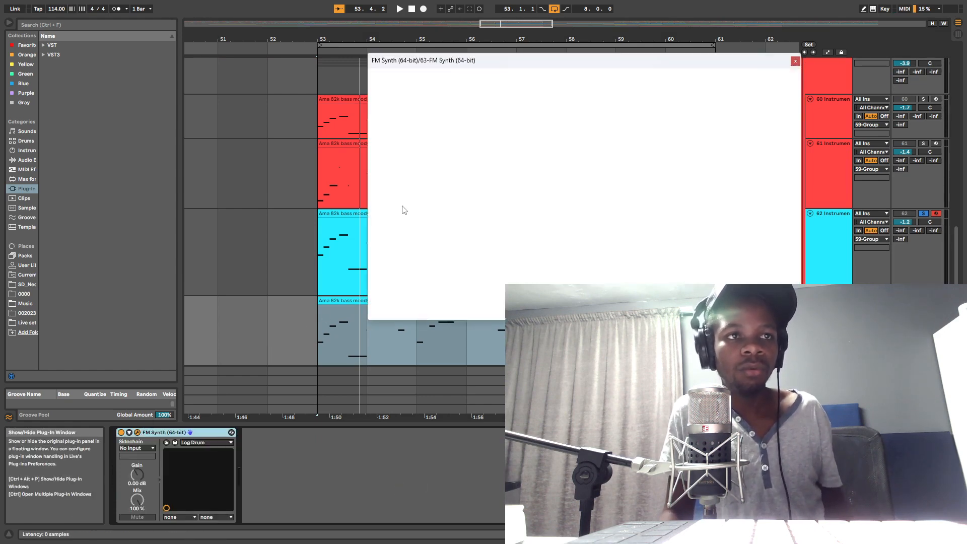
left_click(464, 113)
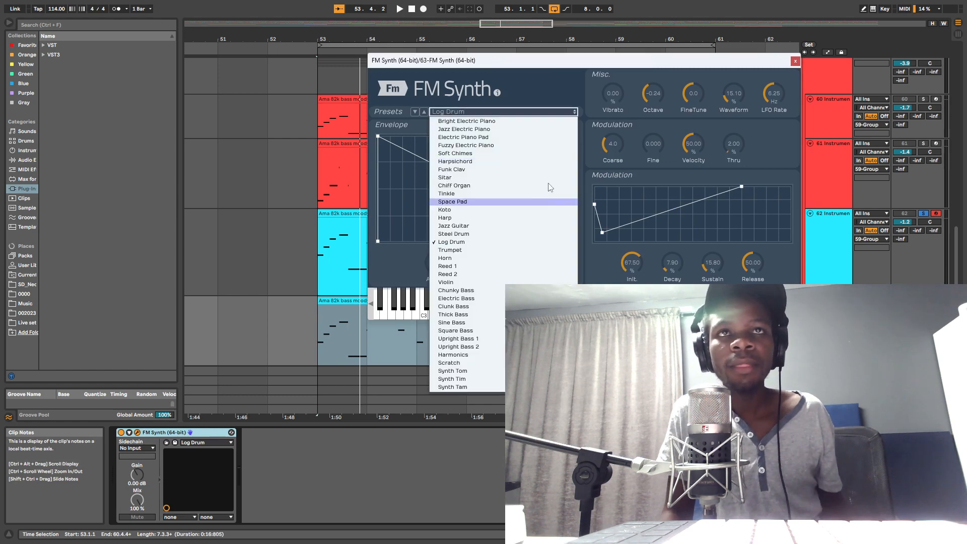
left_click(465, 242)
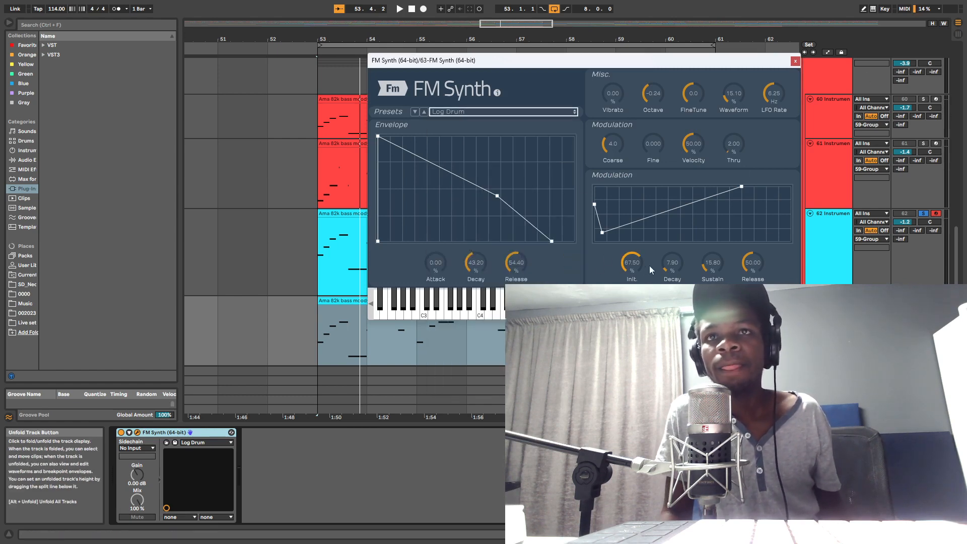
left_click_drag(632, 263, 632, 327)
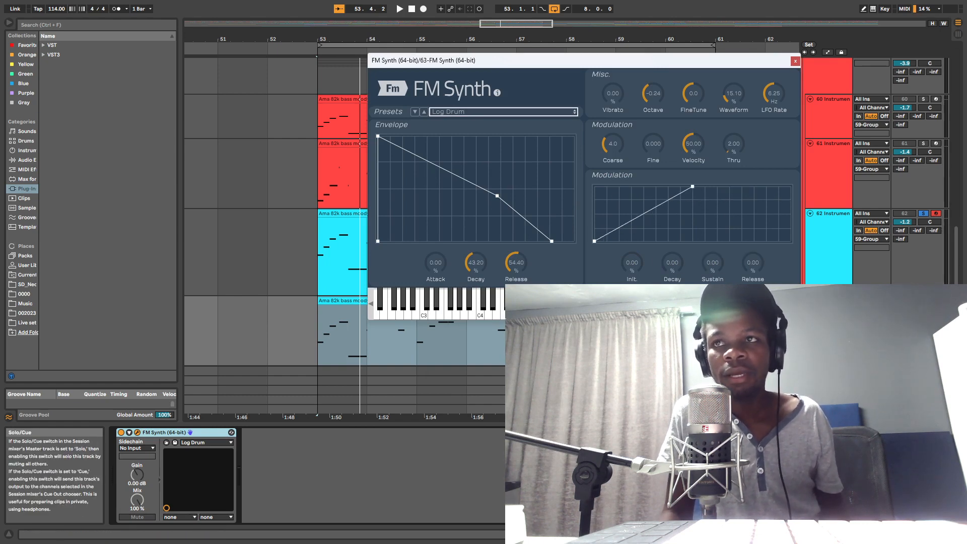
Step: Audition the FM Synth track, close its plug-in window and return to track 62's devices
key("space")
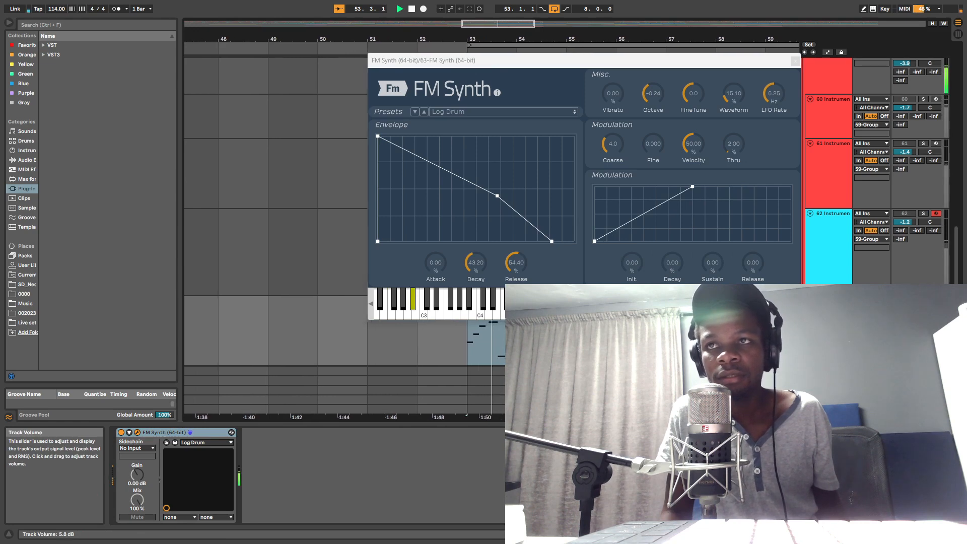
left_click(795, 61)
left_click(844, 245)
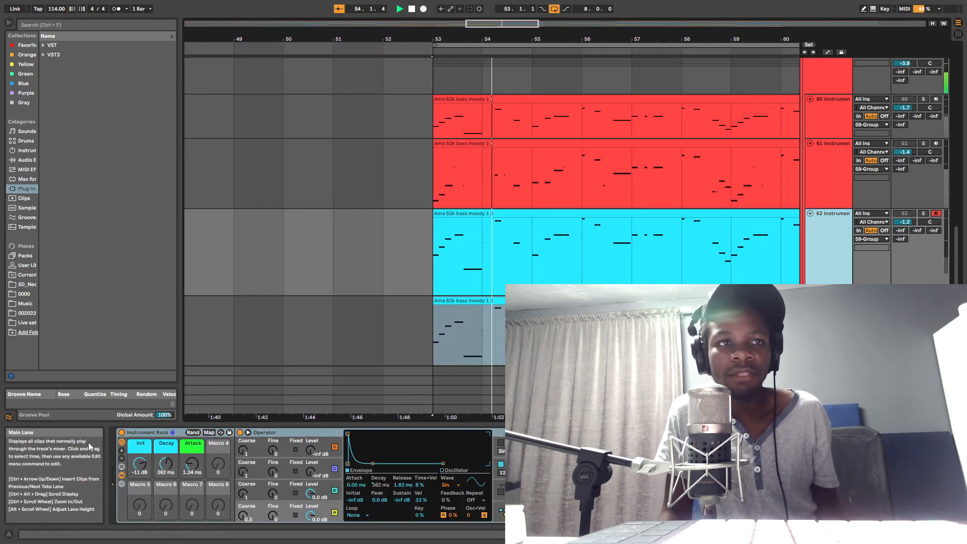
Step: Turn off Operator's oscillators B, C and D on track 62, leaving only oscillator A active
key("space")
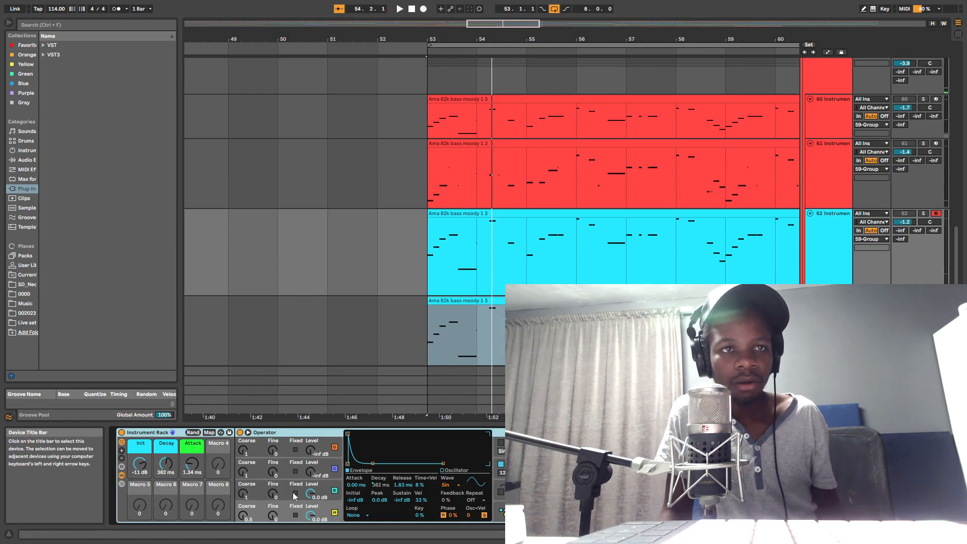
left_click(335, 491)
left_click(335, 469)
left_click(335, 448)
key("space")
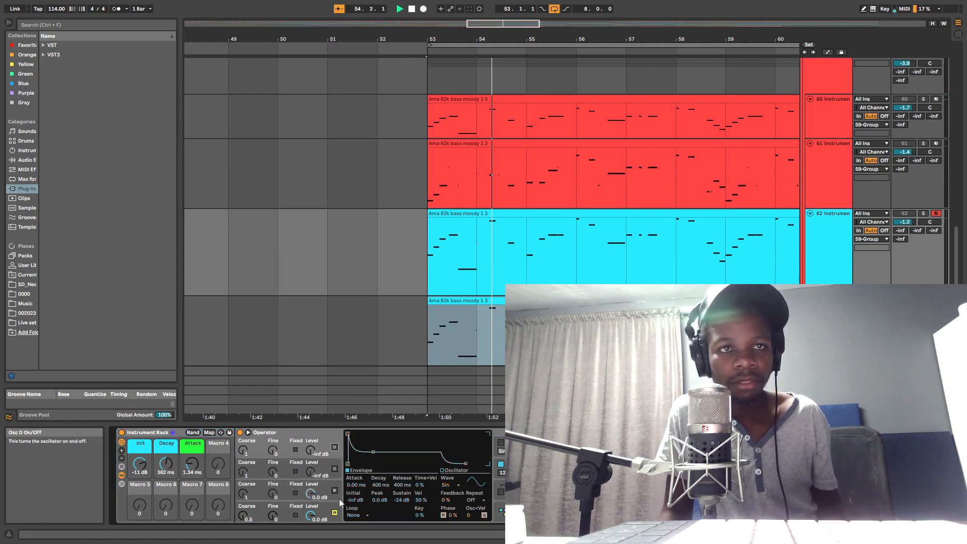
key("space")
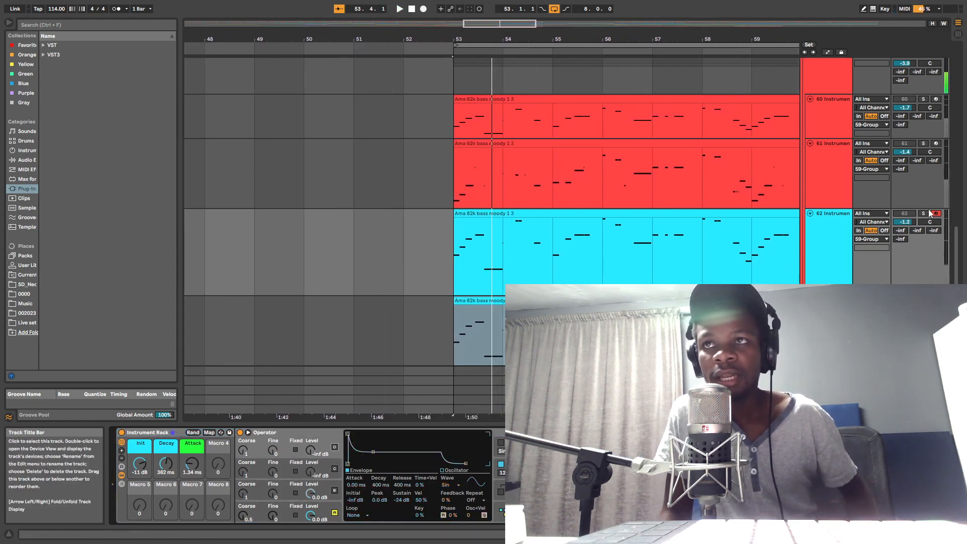
Step: Solo track 62 and audition it with oscillator A's envelope displayed
left_click(925, 213)
key("space")
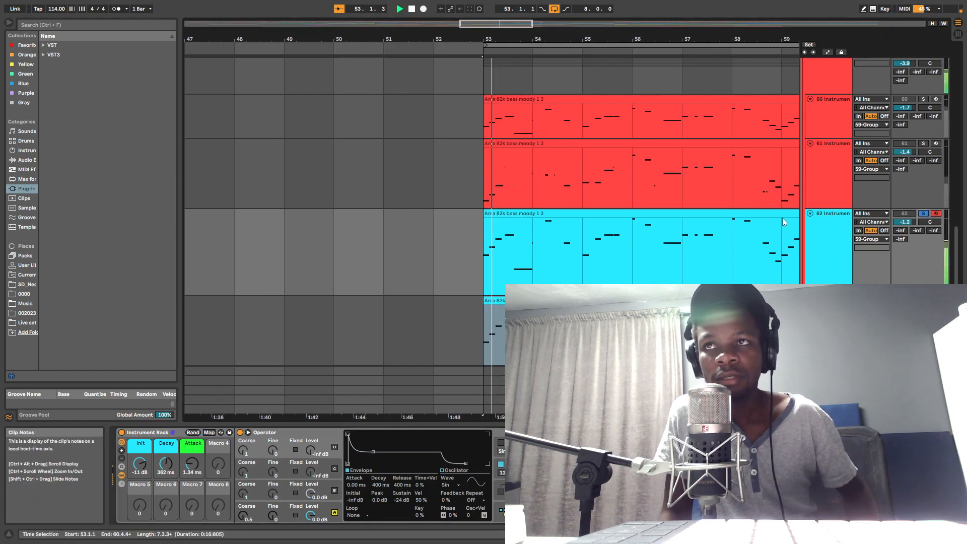
key("space")
left_click(830, 266)
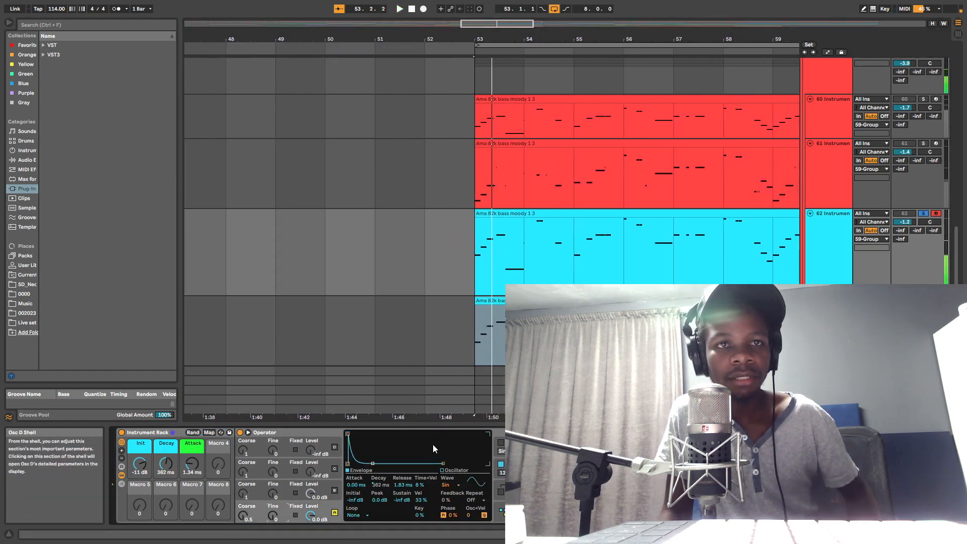
key("space")
Step: Try 2.05 s on the Decay macro while auditioning oscillator A
key("space")
left_click_drag(373, 463, 373, 465)
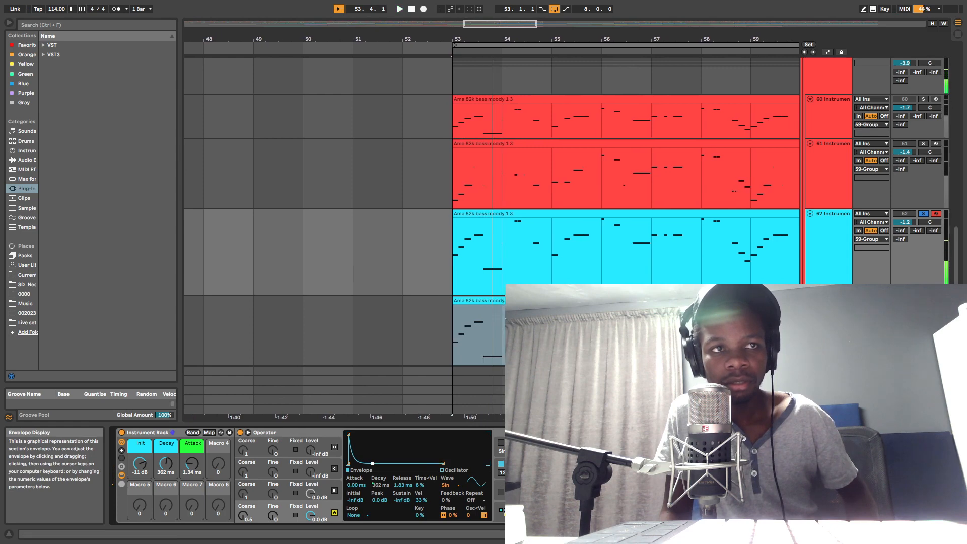
key("space")
key("space")
key("space")
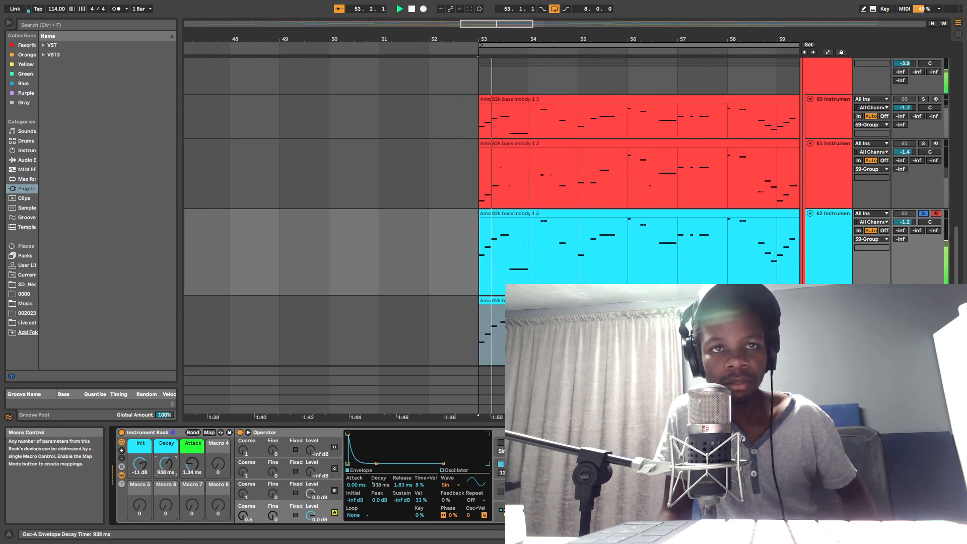
left_click_drag(161, 469, 161, 453)
Step: Solo the FM Synth track 63 and play it as the reference for the decay
key("space")
key("space")
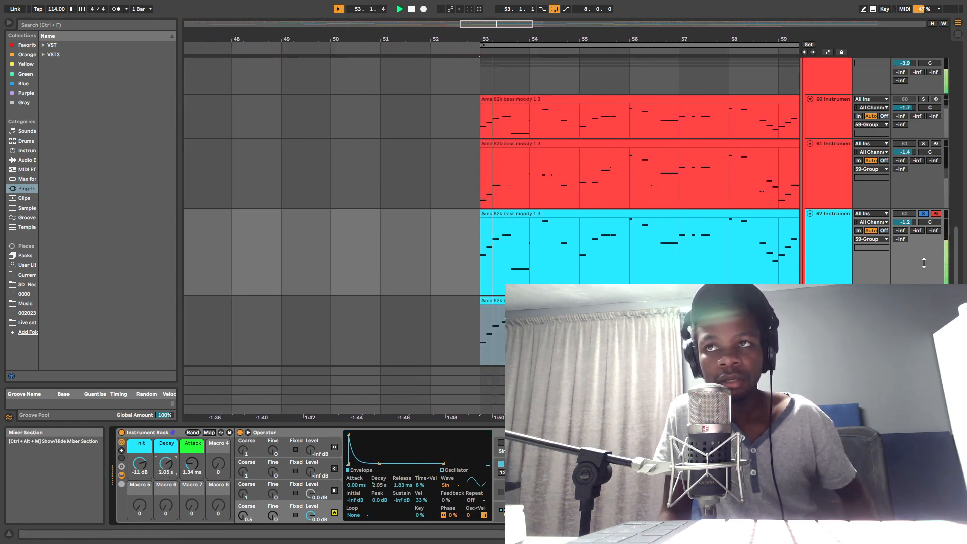
scroll(925, 263, "down", 1)
key("space")
left_click(924, 251)
left_click(835, 268)
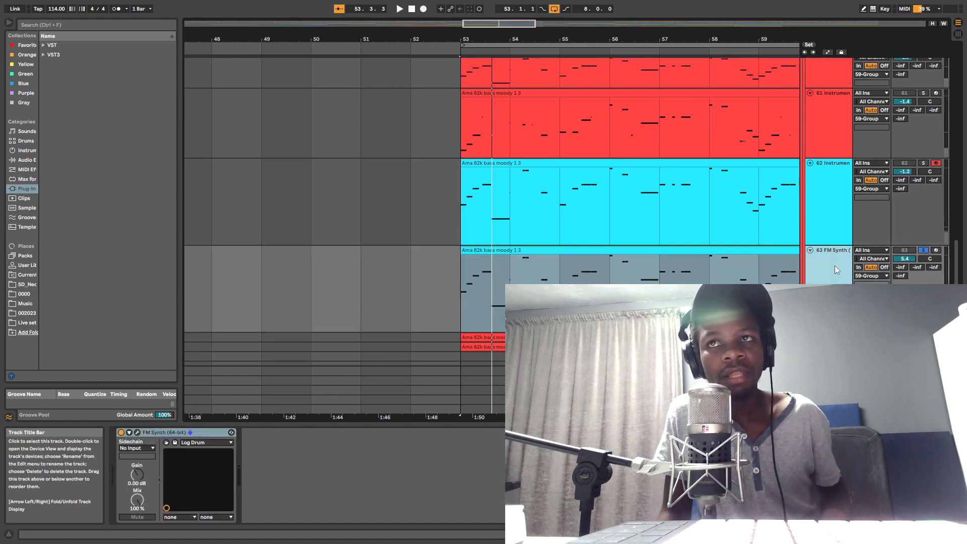
key("space")
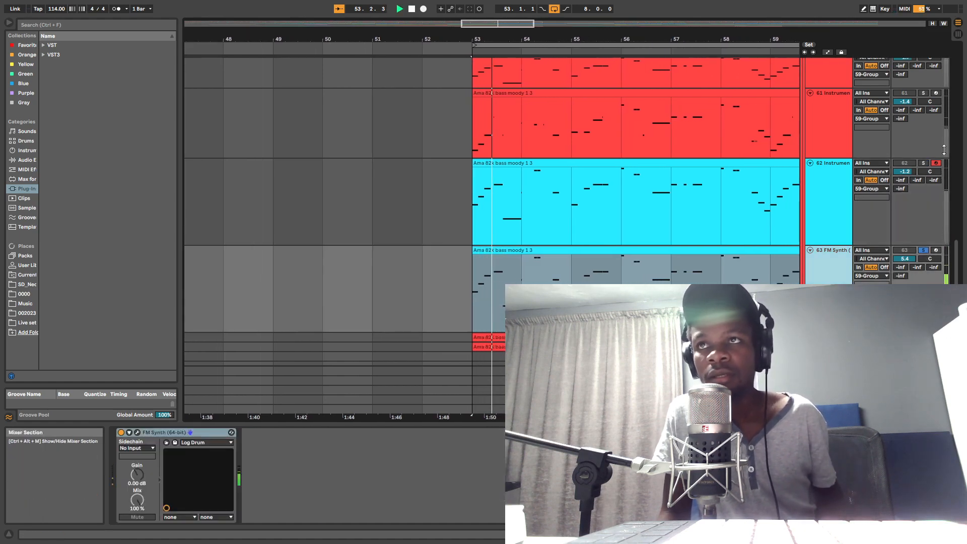
Step: Solo track 62 again and set the Decay macro to 3.15 s during playback
left_click(924, 163)
left_click(826, 202)
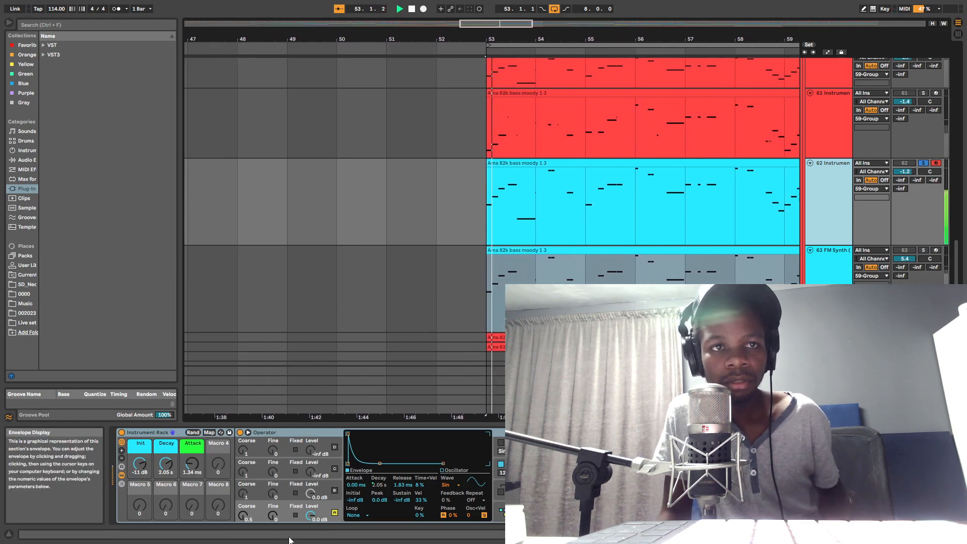
left_click(380, 463)
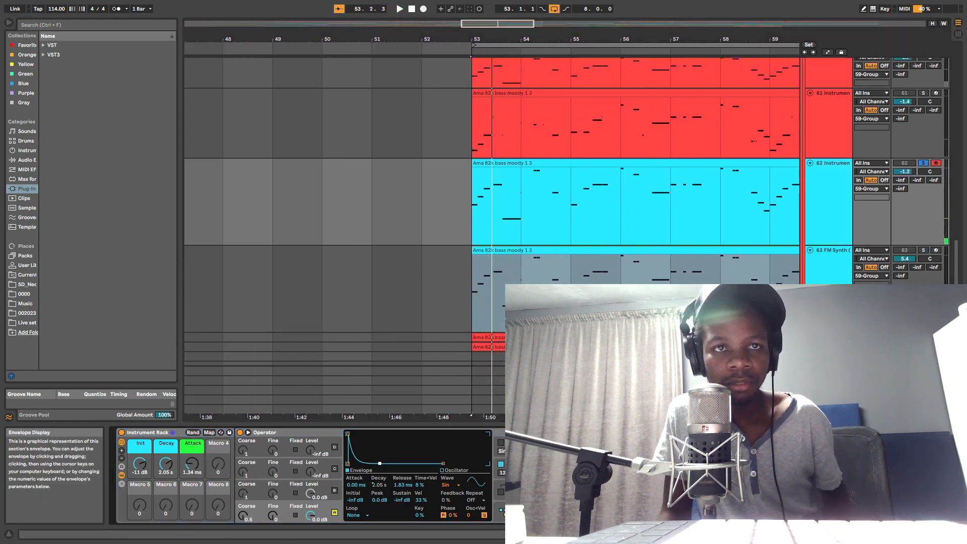
key("space")
left_click_drag(166, 464, 166, 461)
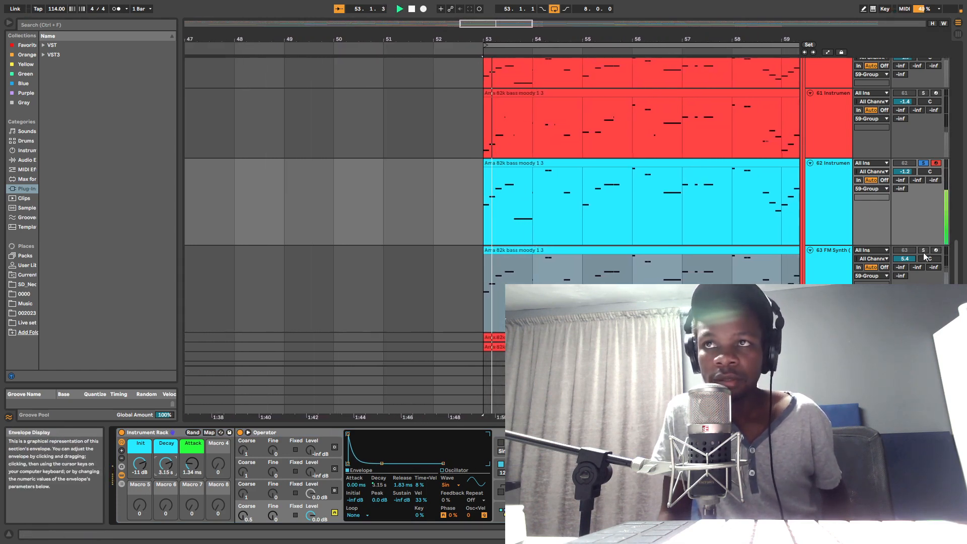
Step: Solo the FM Synth track 63 for comparison during playback, and return the solo to track 62
left_click(924, 251)
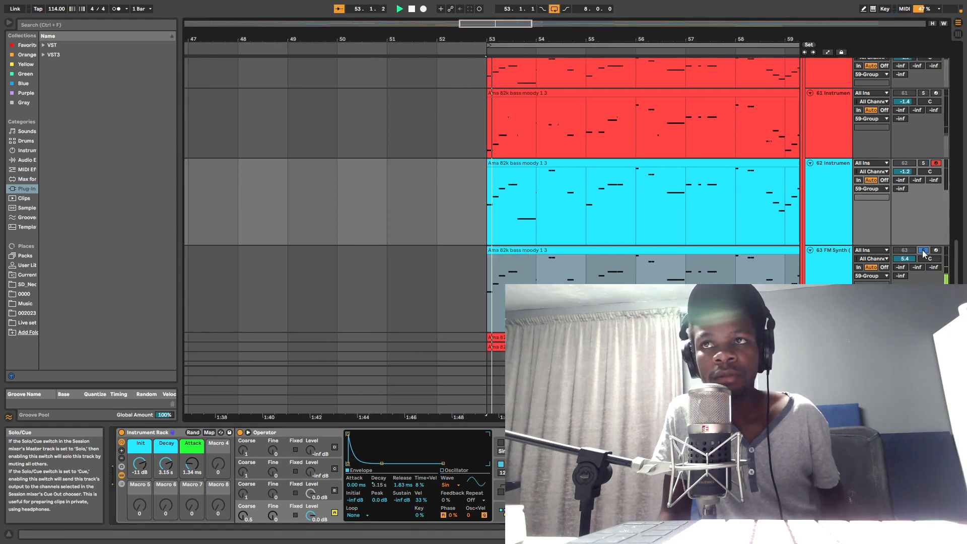
left_click(924, 163)
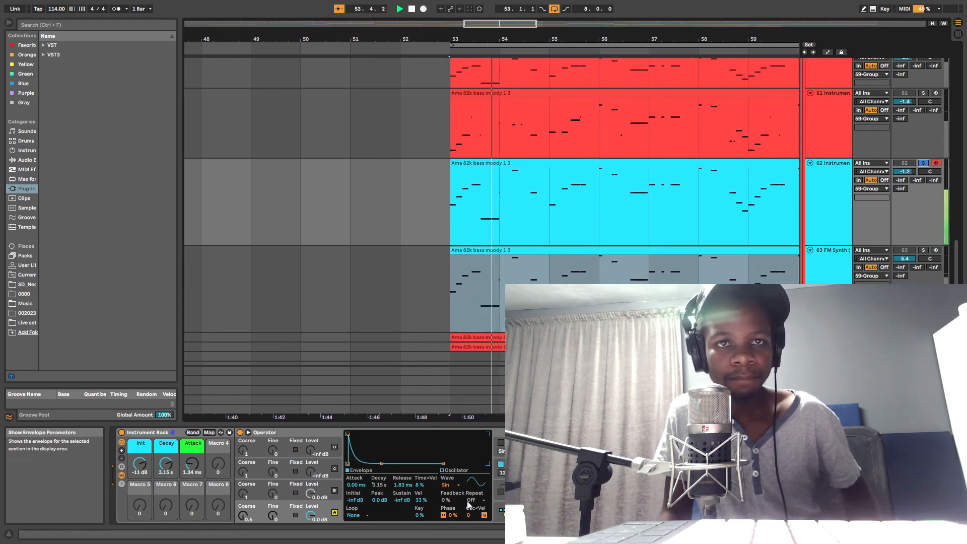
Step: Set the envelope levels of Operator's oscillator B to minimum and switch oscillator B on, playing the result
left_click(286, 493)
right_click(388, 444)
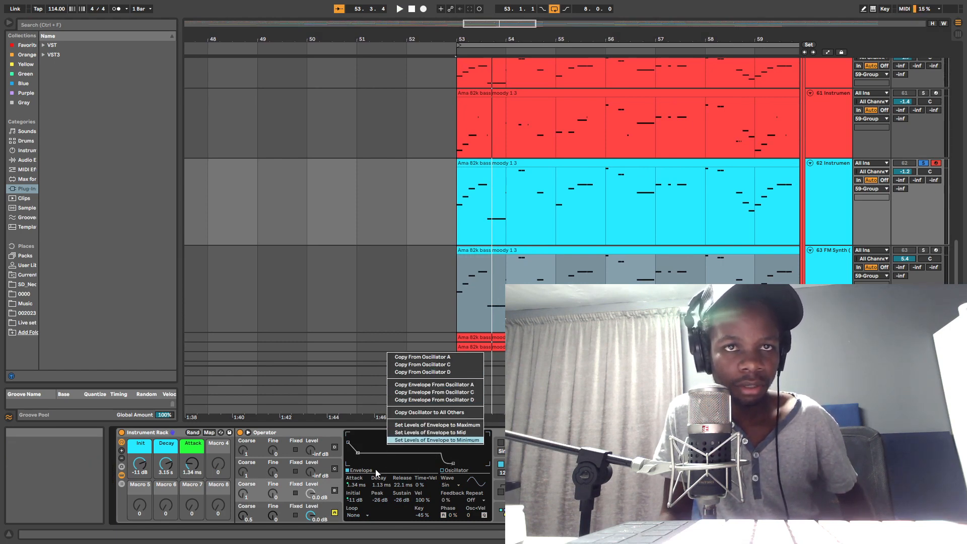
left_click(454, 440)
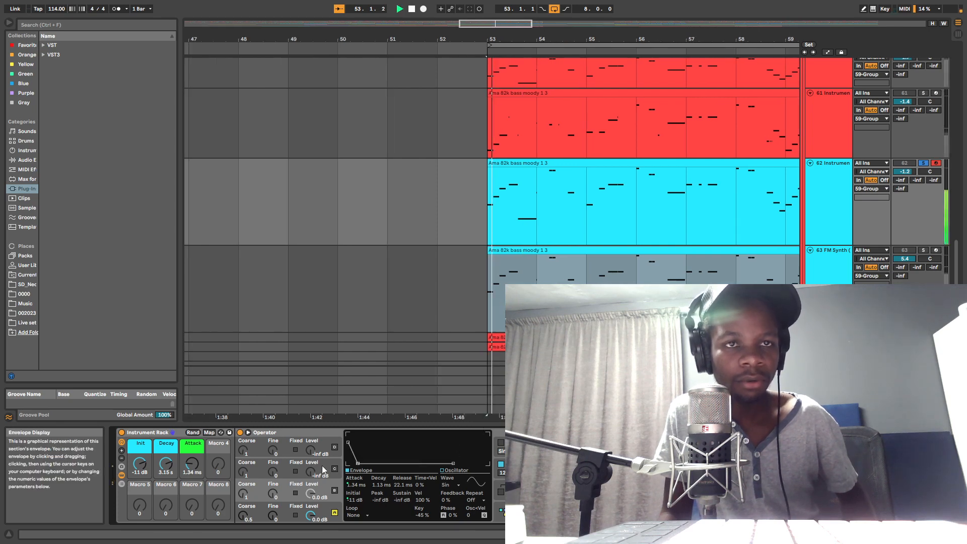
left_click(335, 491)
key("space")
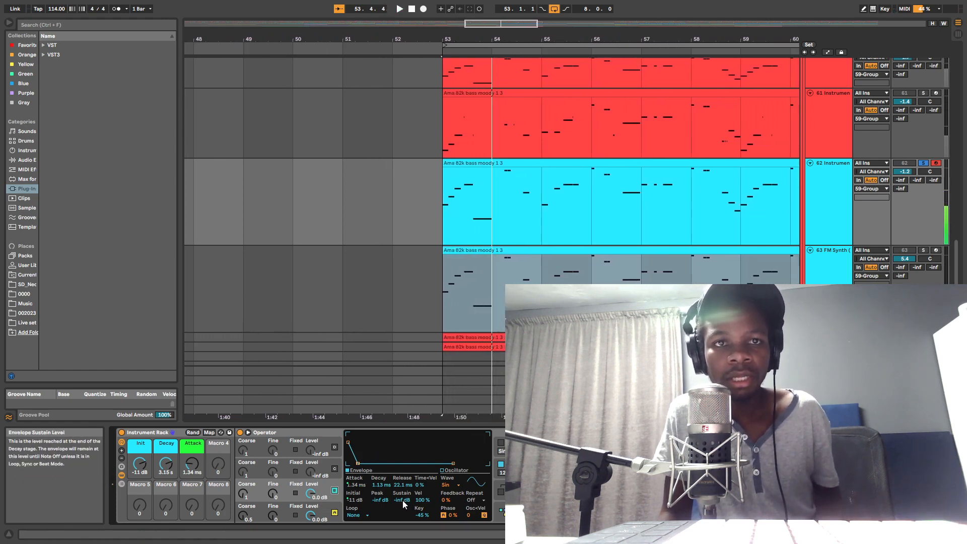
Step: Shape oscillator B's envelope to -7.2 dB initial, -37 dB peak and sustain, 1.00 ms decay and 13.2 ms release while auditioning
mouse_move(399, 502)
left_mouse_down()
mouse_move(381, 492)
mouse_move(381, 479)
mouse_move(401, 501)
left_mouse_up()
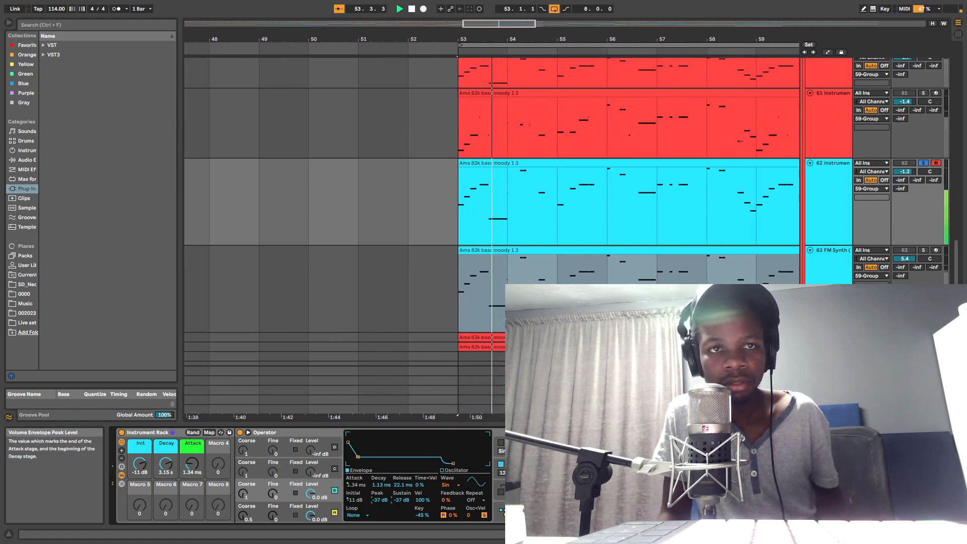
key("space")
key("space")
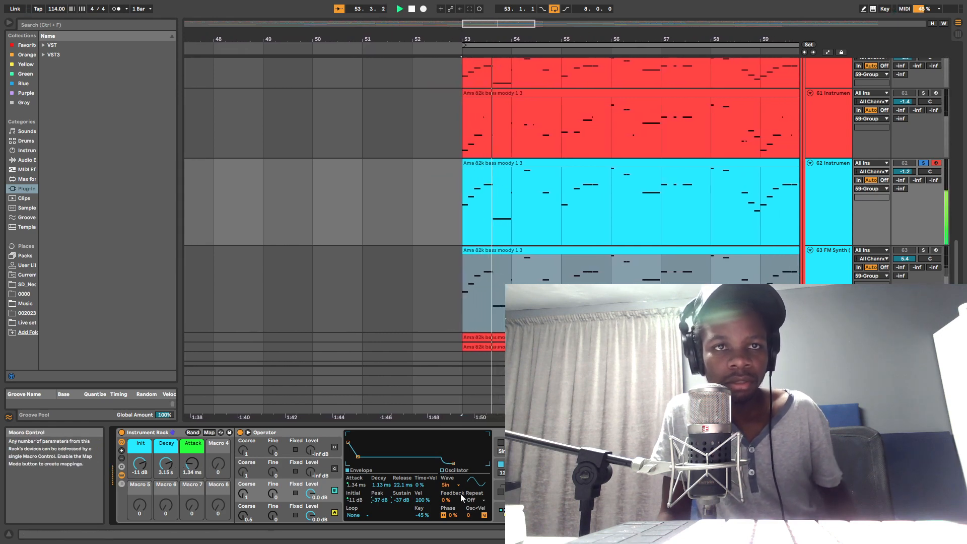
key("space")
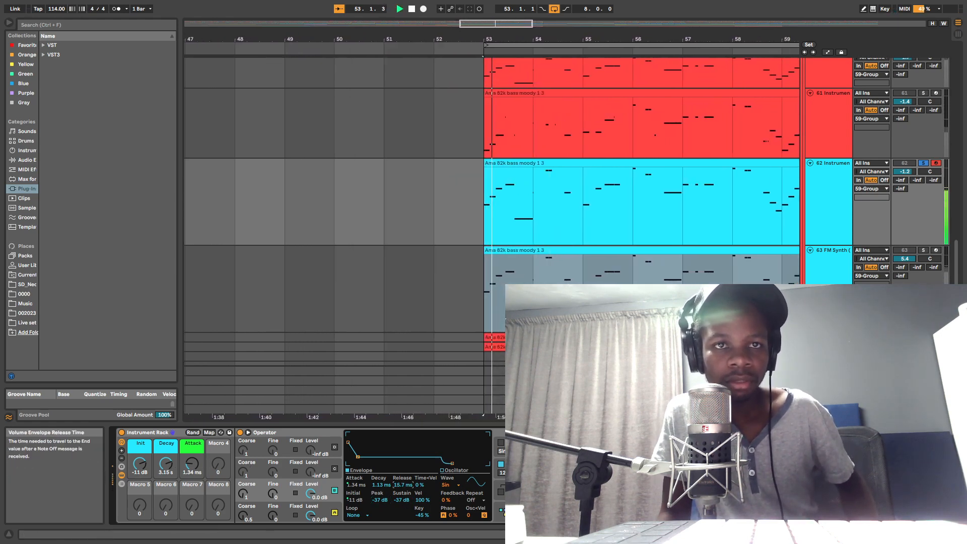
left_click_drag(403, 486, 403, 492)
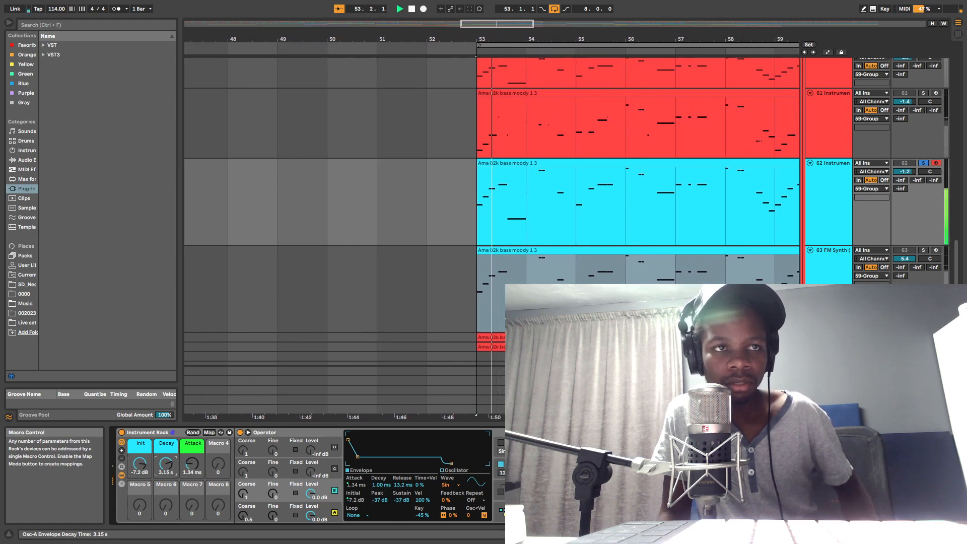
Step: Set the Decay macro to 1.33 s and the Attack macro to 1.22 ms while auditioning track 62
left_click_drag(176, 474, 195, 460)
key("space")
key("space")
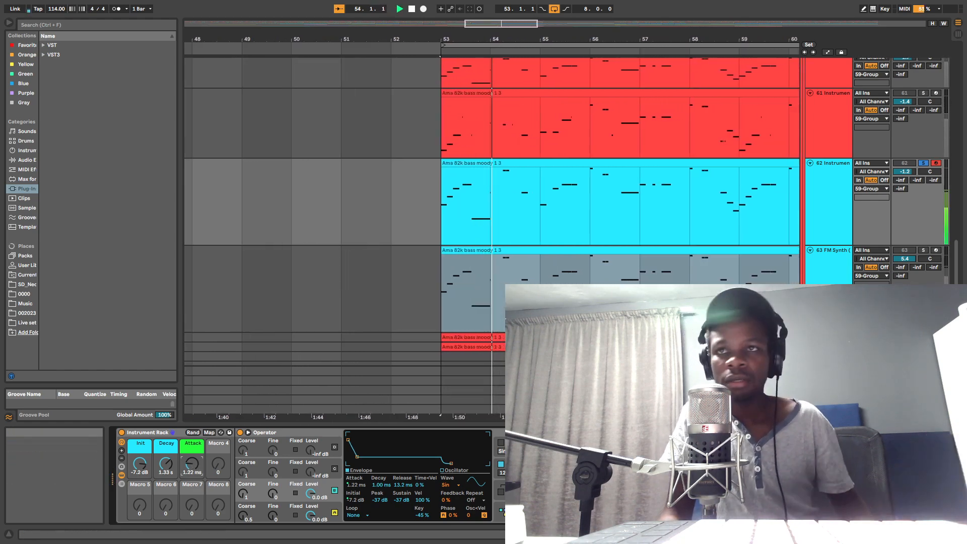
Step: Solo track 63 and set its FM Synth modulation envelope to Init 50.00, Decay 13.60 and Sustain 14.00 percent
key("space")
left_click(923, 250)
left_click(834, 250)
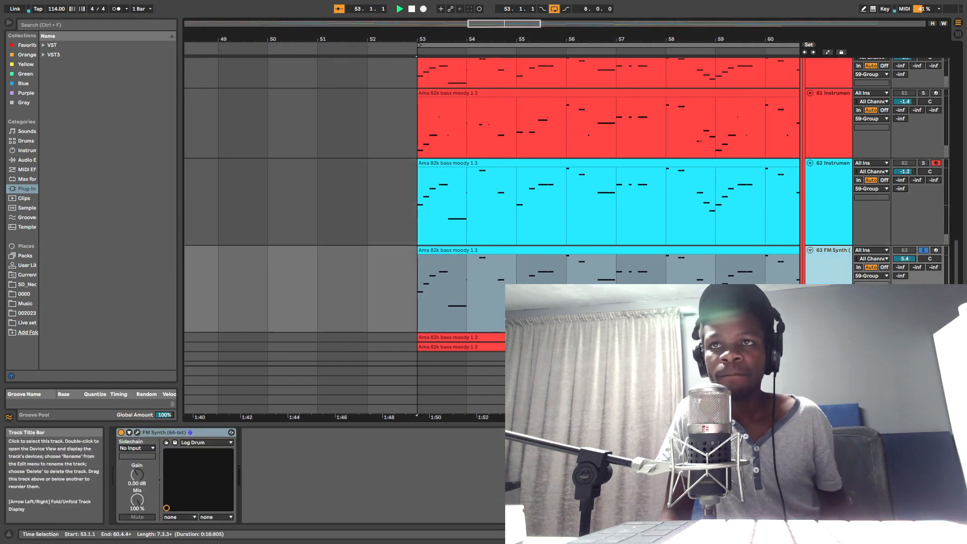
key("space")
left_click(139, 433)
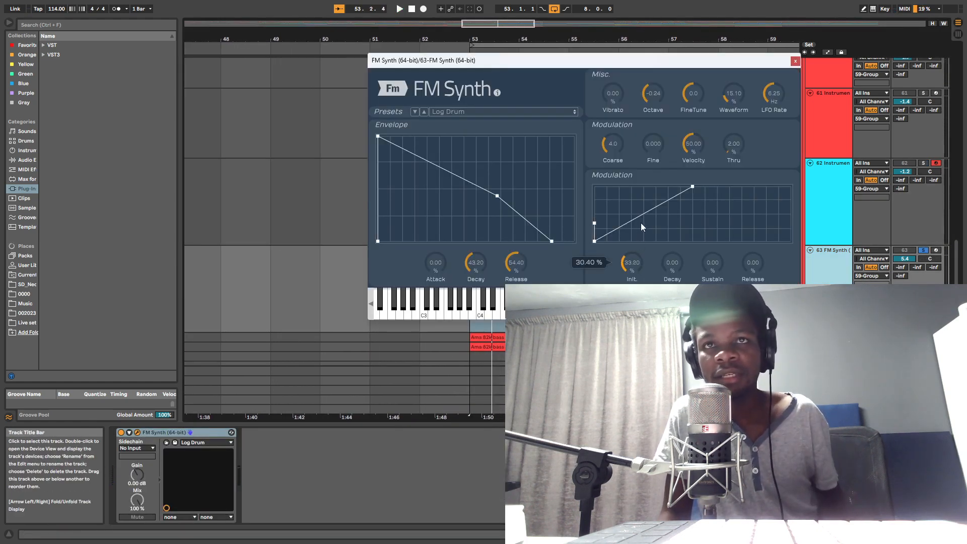
left_click_drag(673, 267, 711, 246)
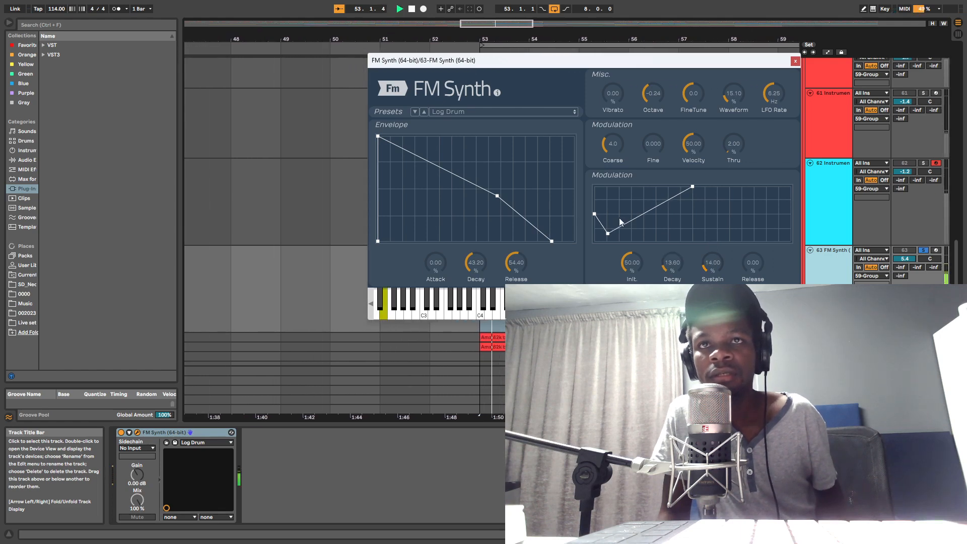
left_click(795, 62)
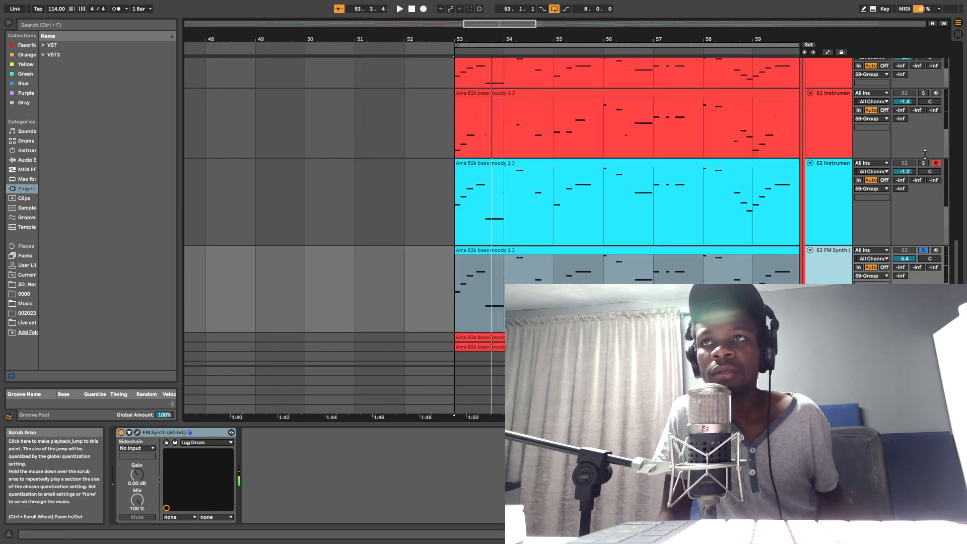
Step: Solo track 62 again and set oscillator B's envelope sustain to -38 dB while auditioning
left_click(831, 204)
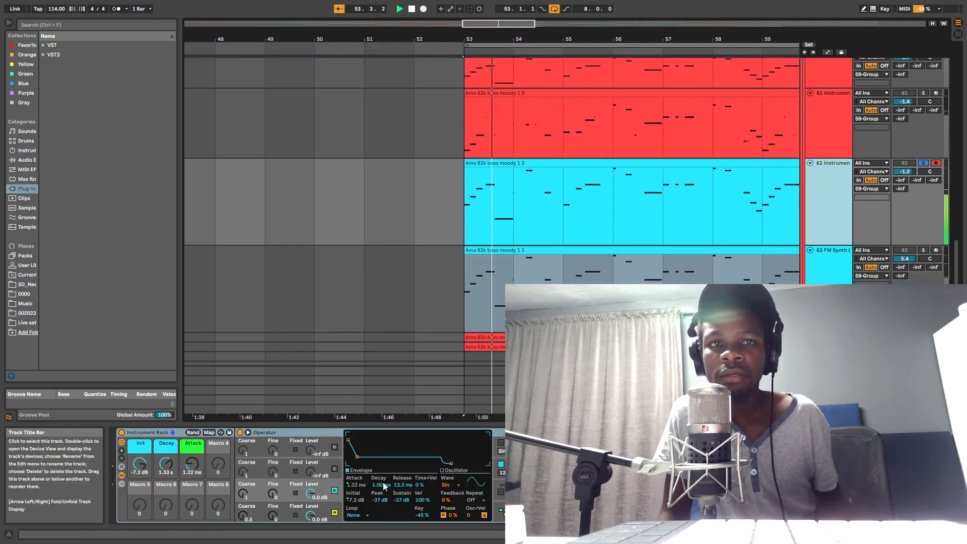
key("space")
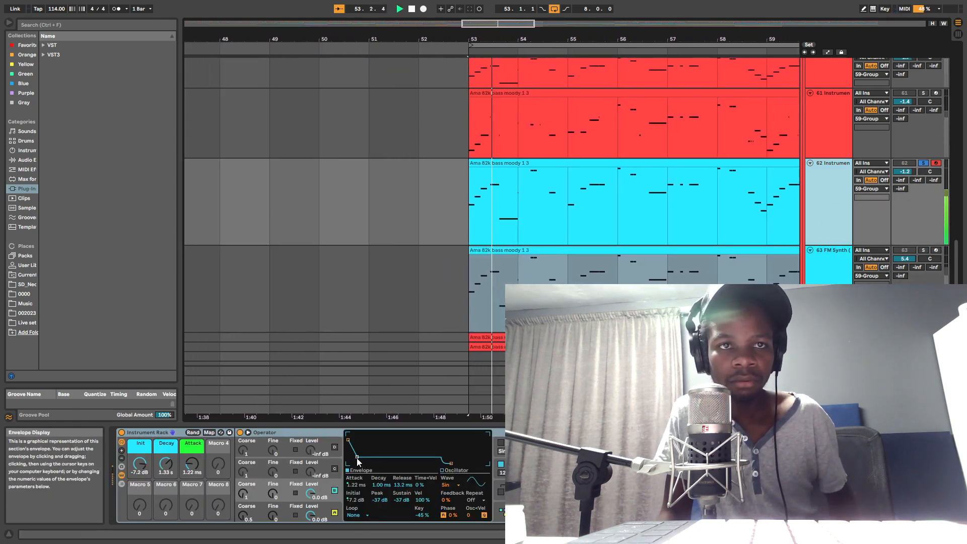
left_click(357, 457)
key("space")
key("space")
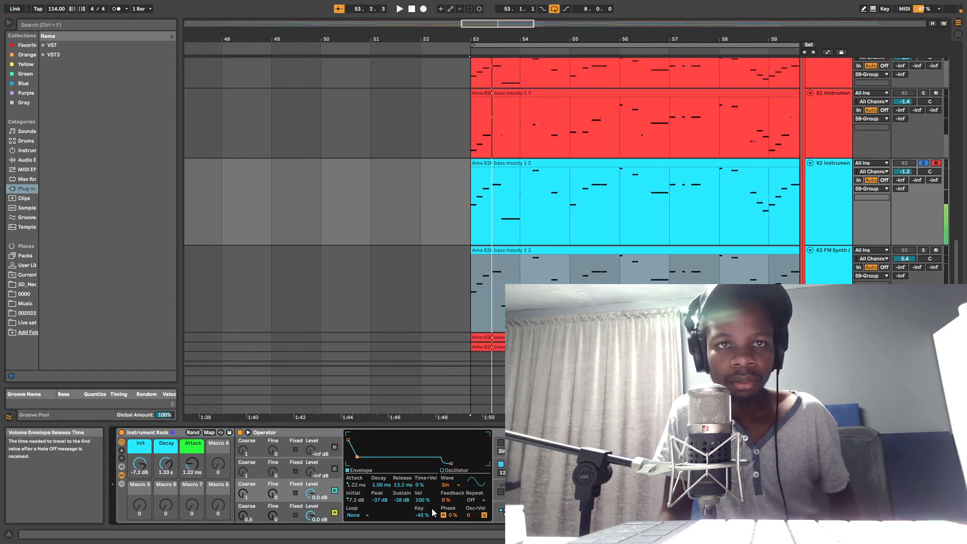
left_click_drag(423, 500, 451, 473)
key("space")
Step: Review Operator's filter settings and global voice settings while replaying track 62
key("space")
key("space")
left_click(509, 468)
key("space")
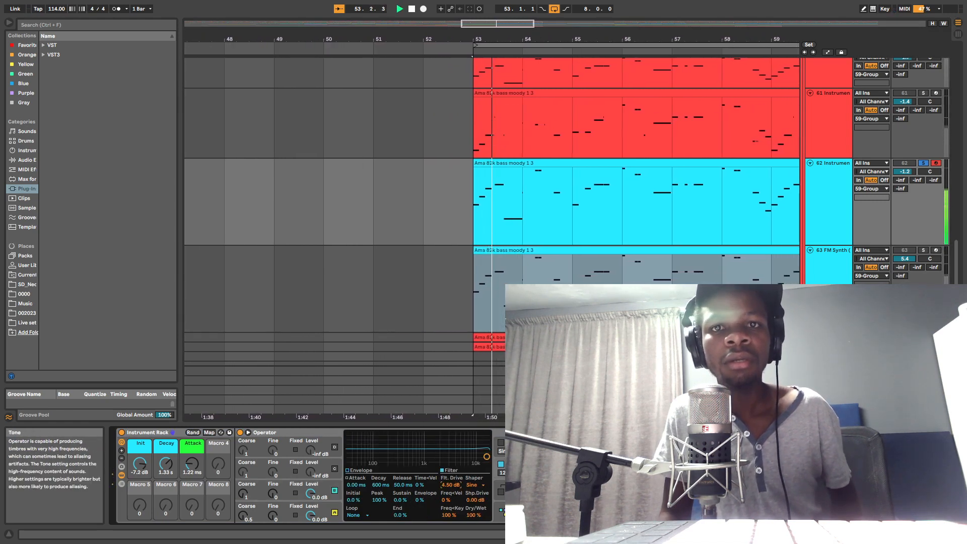
left_click(548, 511)
key("space")
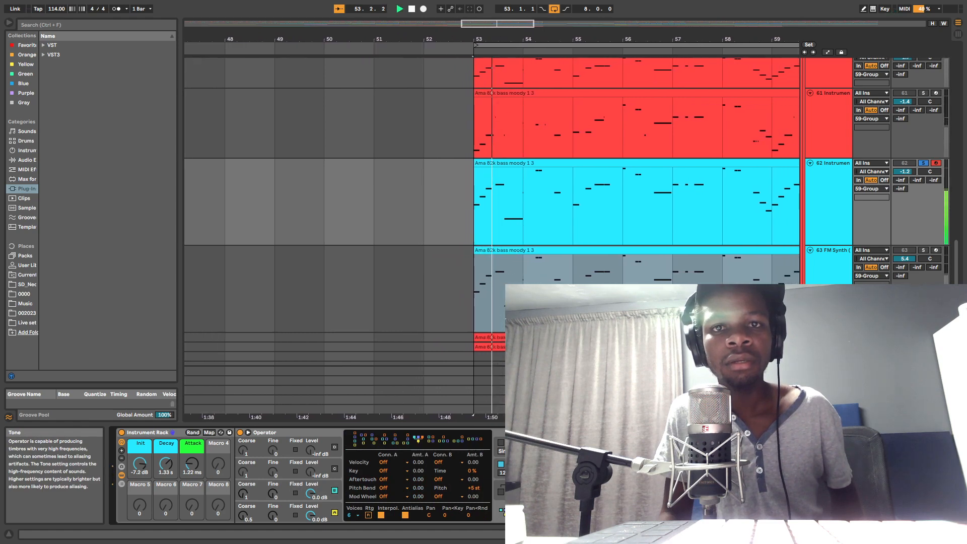
key("space")
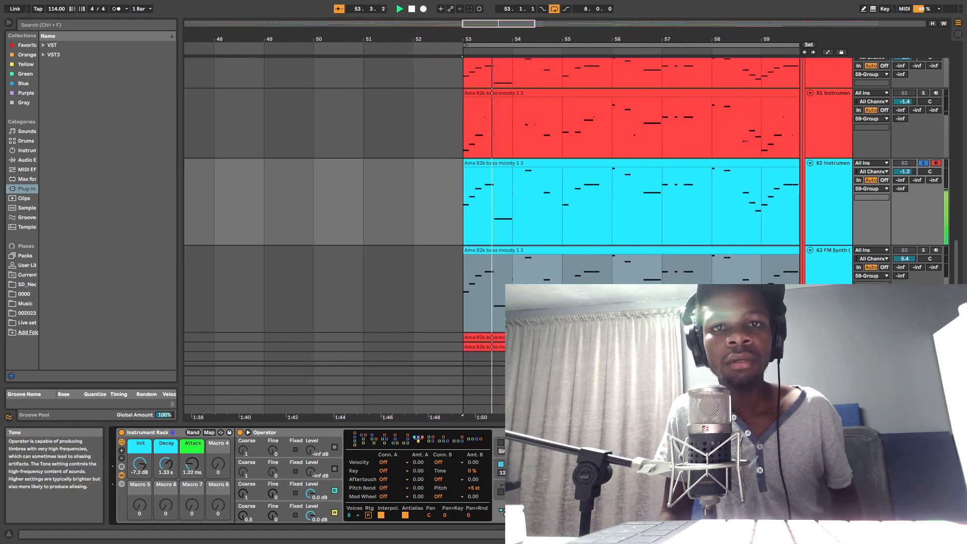
key("space")
key("space")
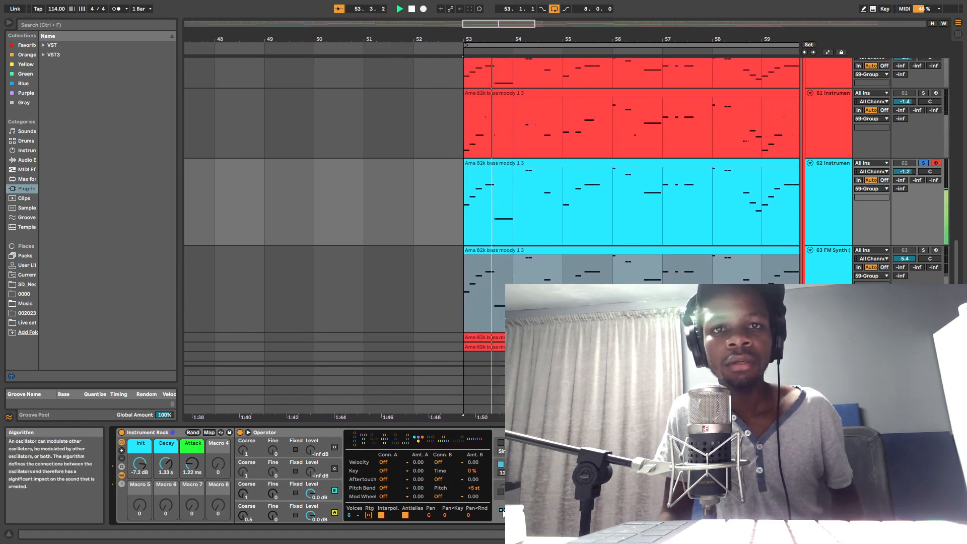
key("space")
key("space")
Step: Set Operator's filter drive to 0.00 dB, and lower the filter cutoff with slightly more resonance while auditioning
left_click(518, 465)
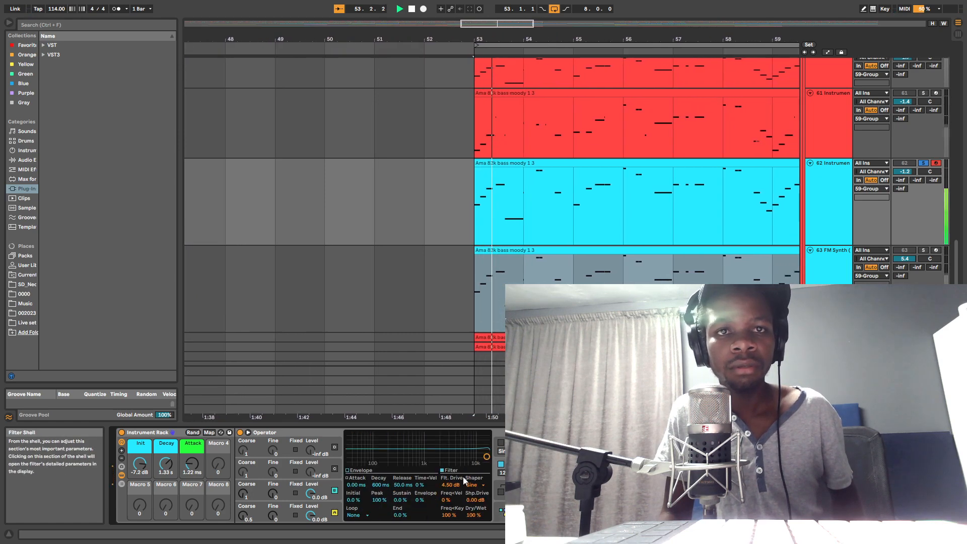
key("space")
key("space")
key("space")
left_click_drag(450, 487, 451, 509)
key("space")
left_click_drag(486, 459, 457, 451)
key("space")
key("space")
key("space")
key("space")
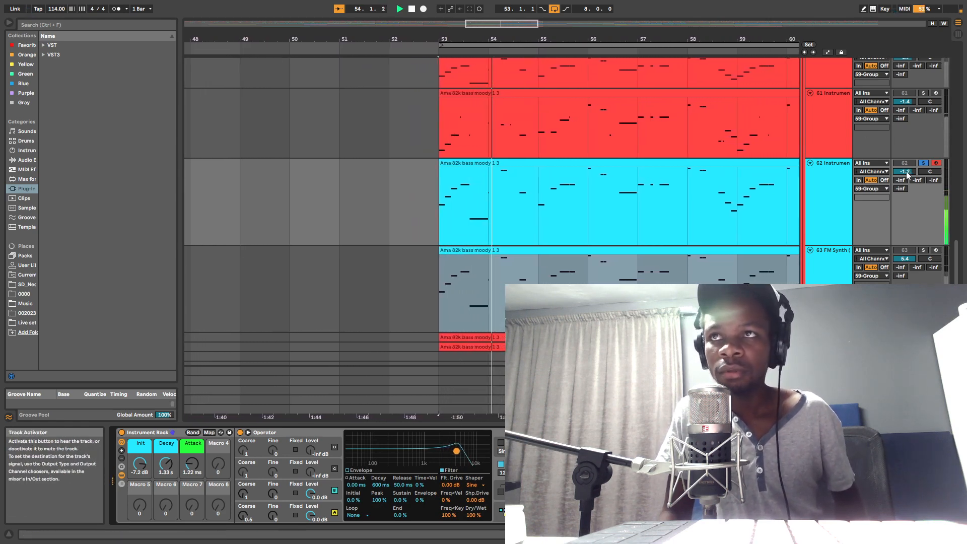
Step: Try a volume of -0.3 dB on track 62 while the loop plays
left_click_drag(906, 171, 905, 166)
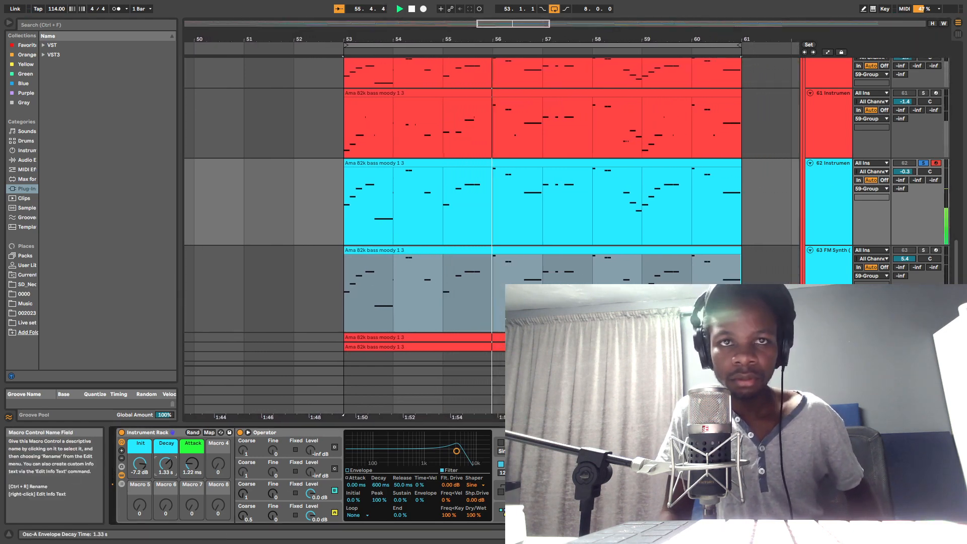
key("space")
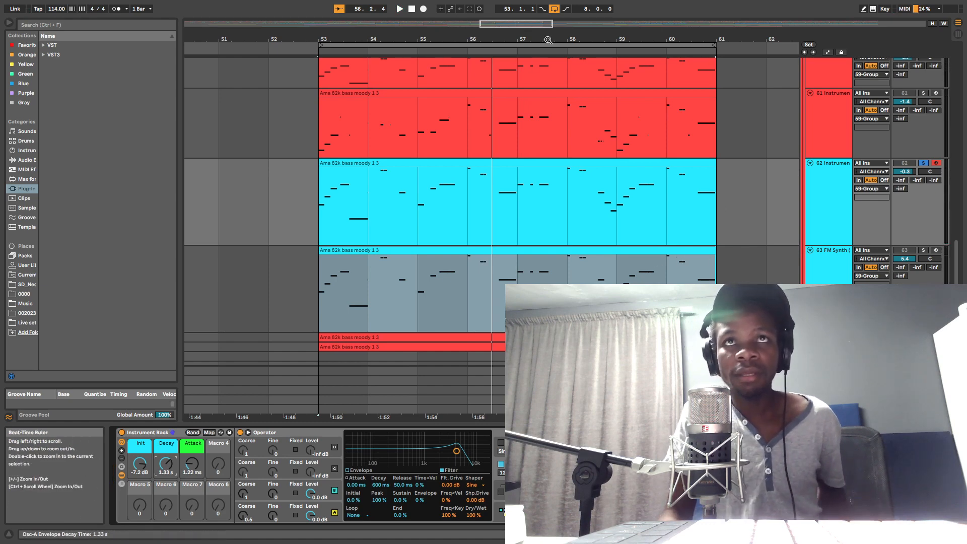
Step: Clear the solo on track 62, solo track 60 and play its bass clip for comparison
left_click_drag(547, 39, 547, 10)
scroll(726, 265, "up", 3)
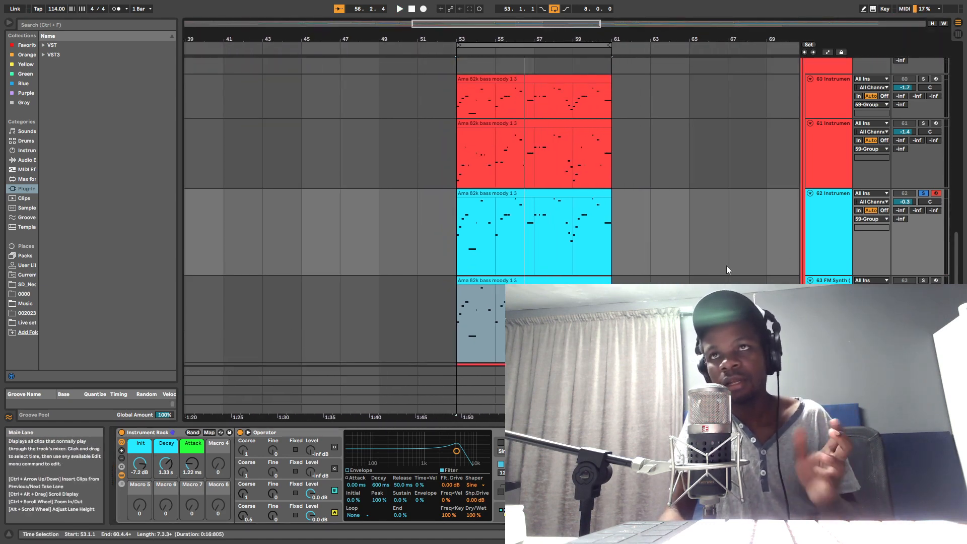
scroll(763, 216, "up", 2)
scroll(480, 232, "down", 3)
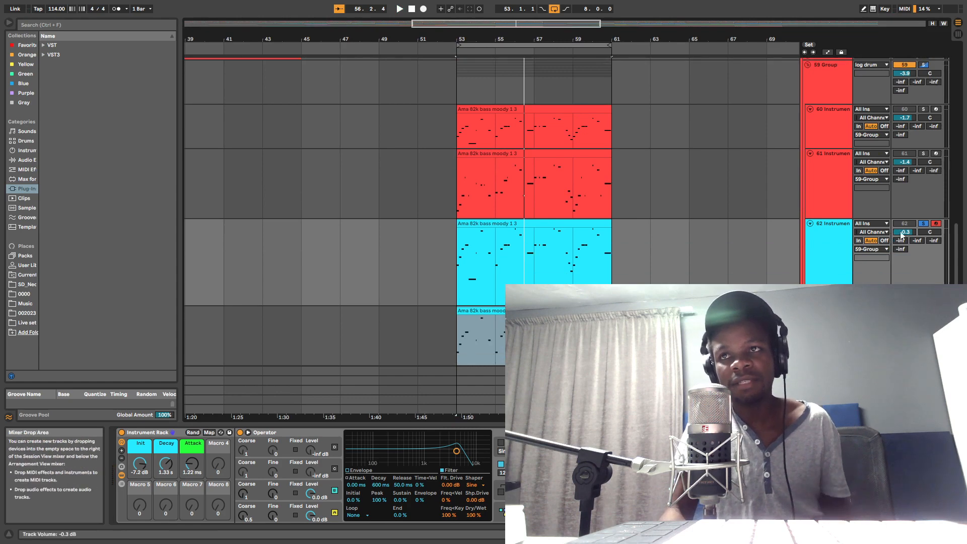
scroll(898, 255, "down", 2)
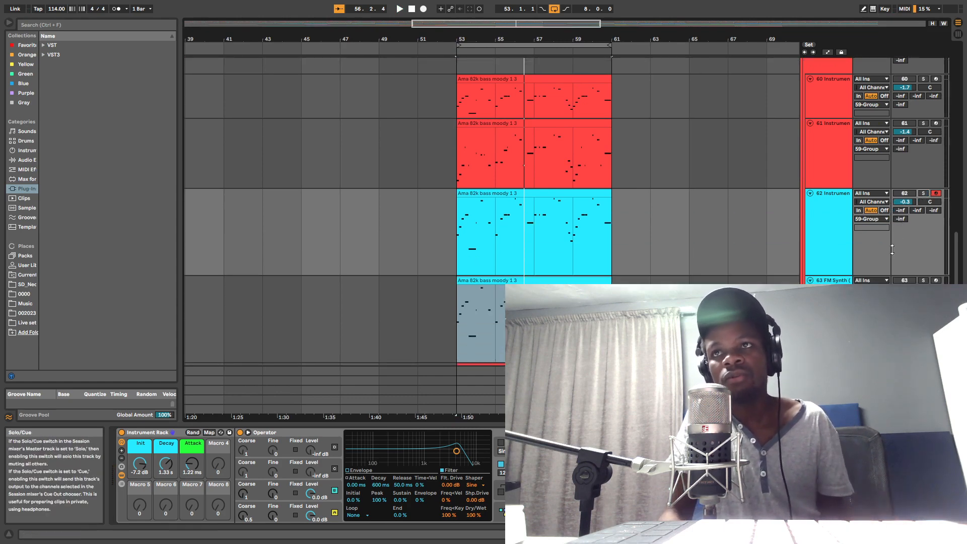
scroll(921, 194, "up", 2)
left_click(923, 119)
key("space")
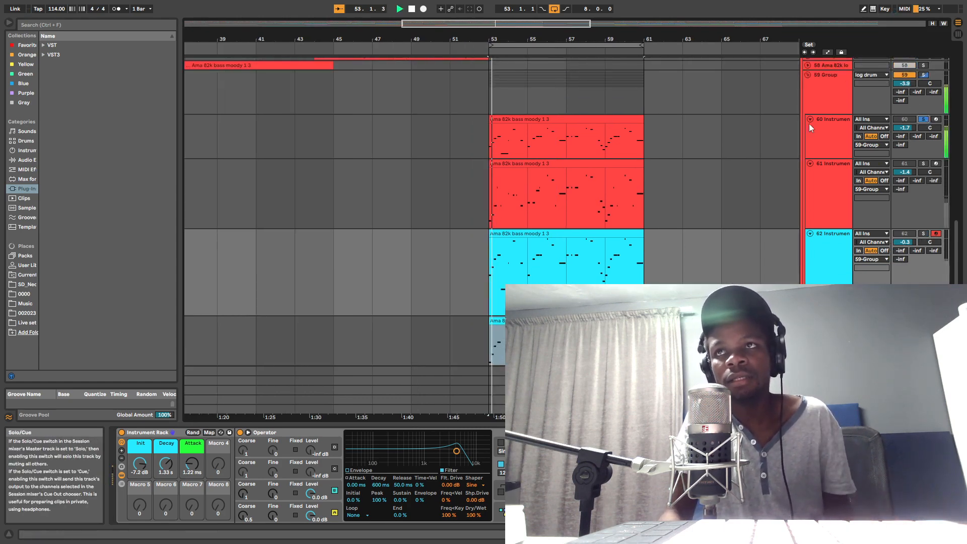
left_click(523, 120)
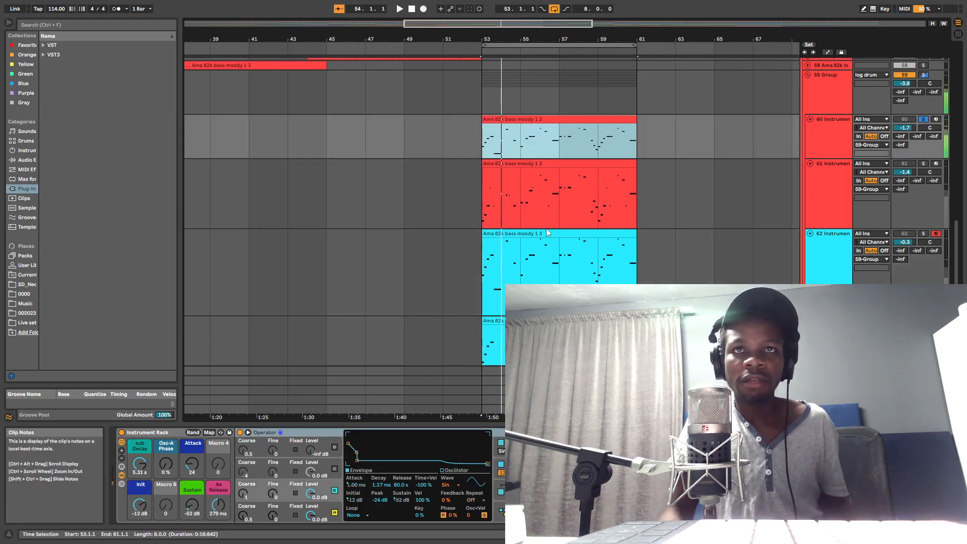
key("space")
Step: Try all notes of track 60's clip one octave lower, audition them, and transpose them back up an octave
double_click(541, 120)
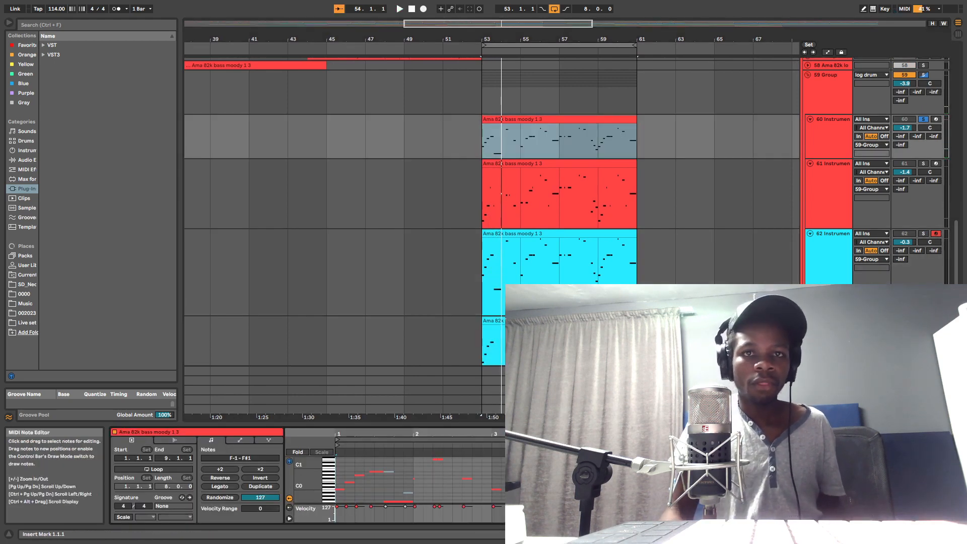
left_click(521, 479)
key("ctrl+a")
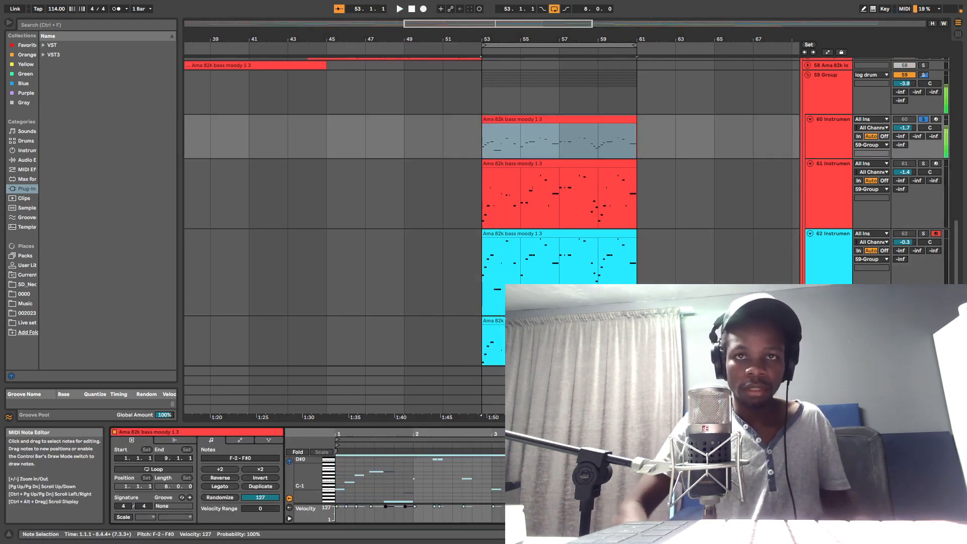
key("space")
scroll(644, 198, "down", 1)
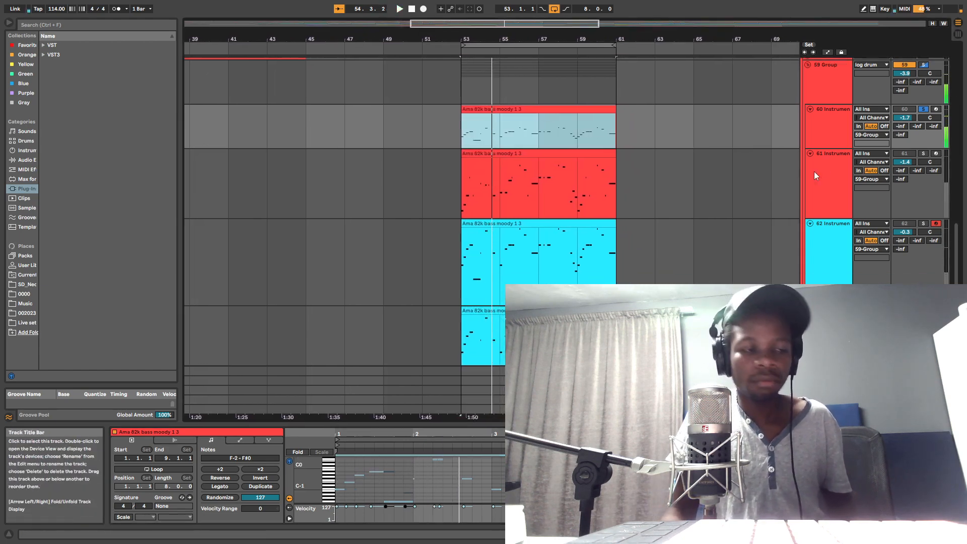
key("shift+Up")
key("space")
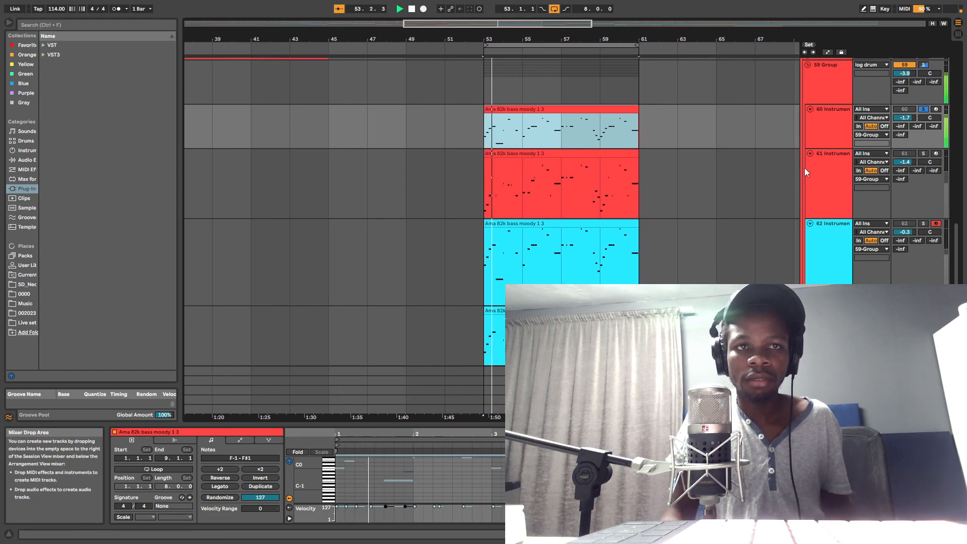
Step: Duplicate track 60 and recolour the copy and its clip olive green
right_click(828, 137)
left_click(870, 156)
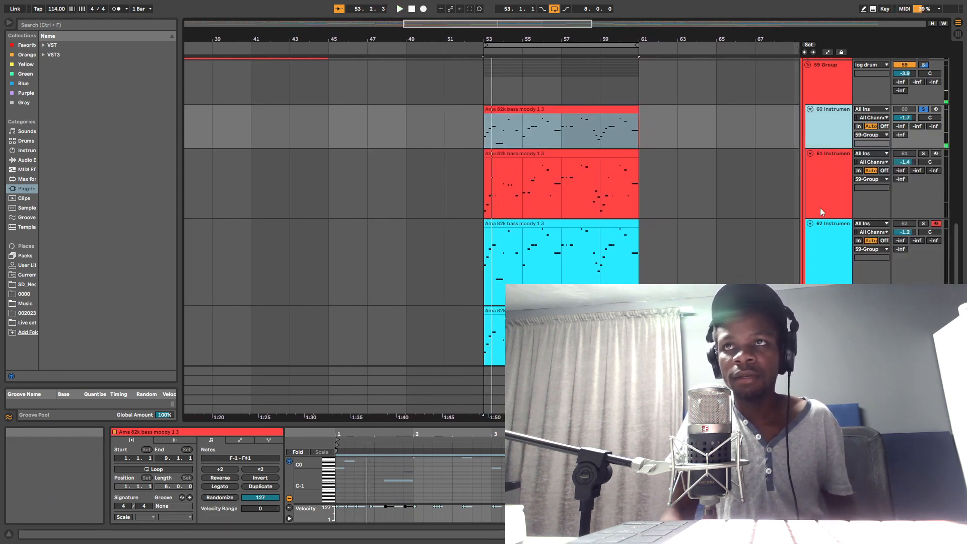
right_click(832, 169)
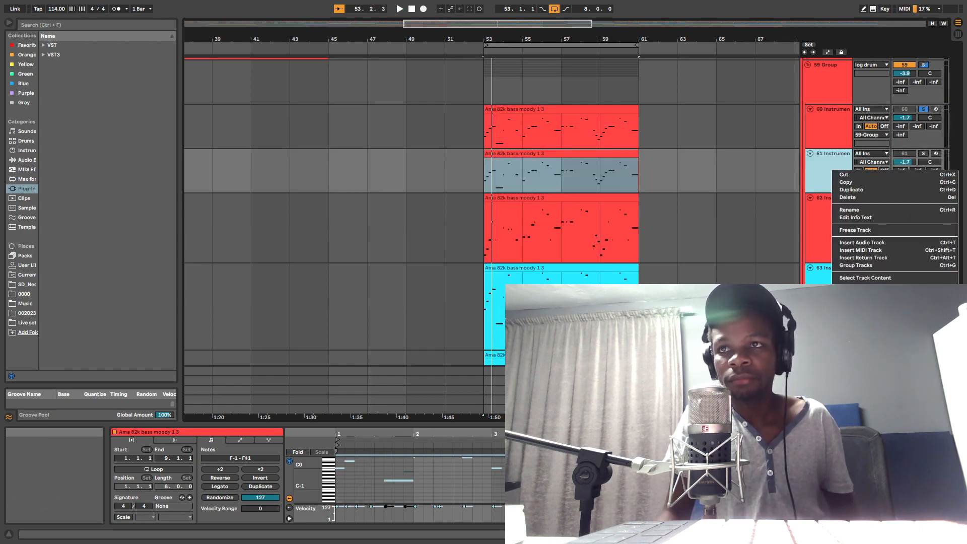
left_click(876, 335)
right_click(842, 174)
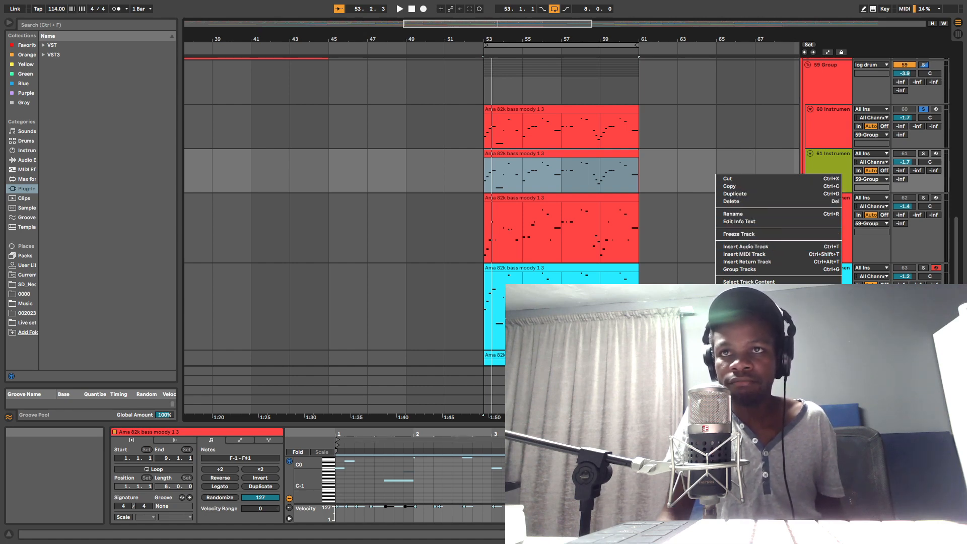
left_click(845, 153)
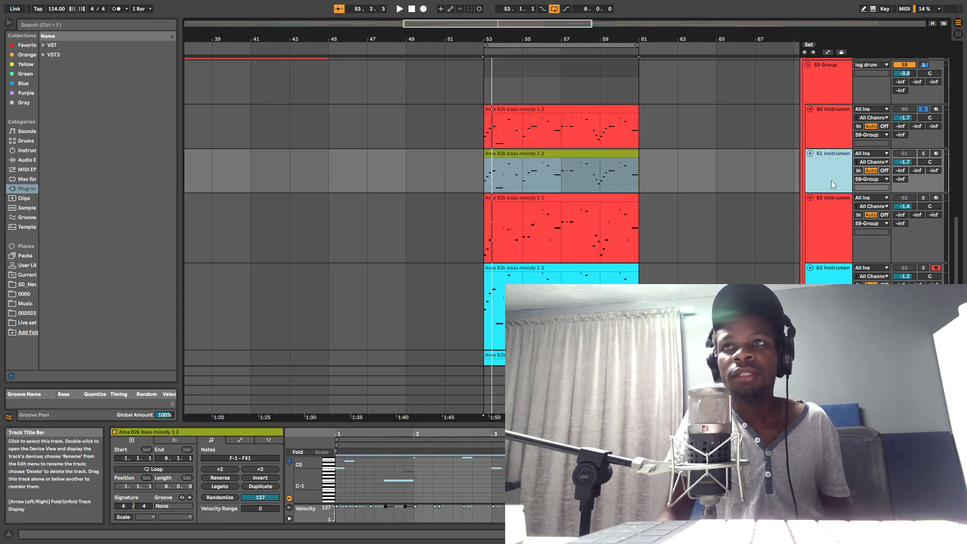
Step: Solo the duplicated track 61 and set its rack's Sustain macro to -26 dB while auditioning the loop
left_click(923, 154)
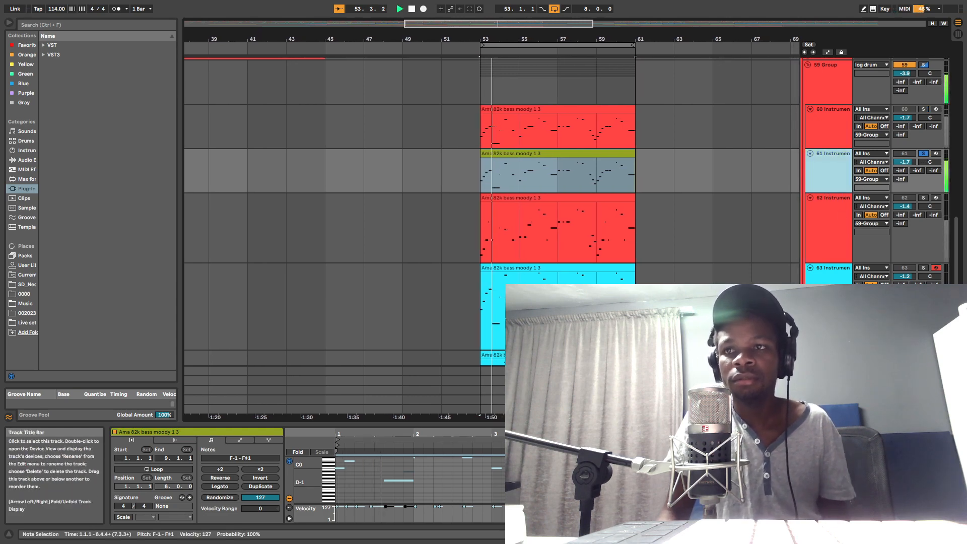
key("space")
left_click(901, 534)
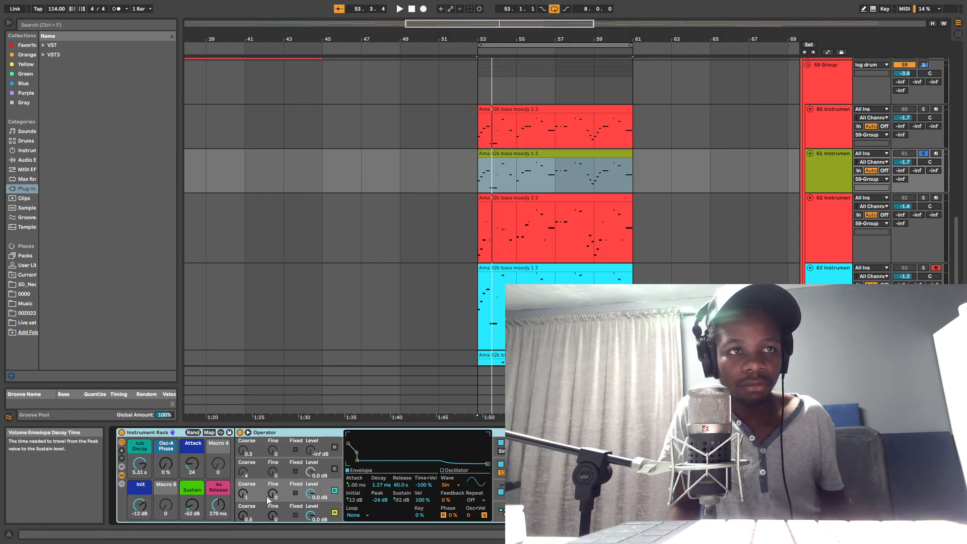
key("space")
left_click_drag(193, 505, 193, 488)
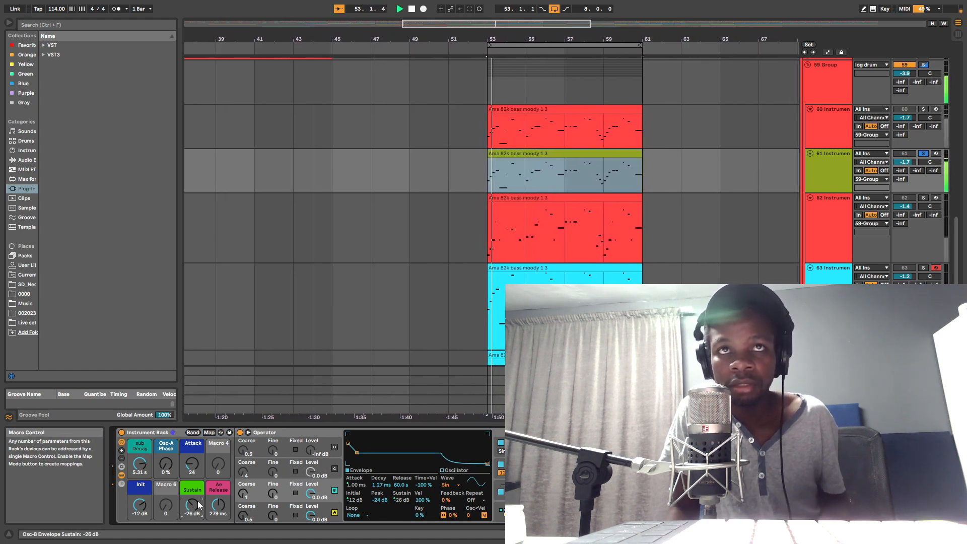
key("space")
Step: Transpose all notes of track 61's clip up one octave and play the result
double_click(566, 154)
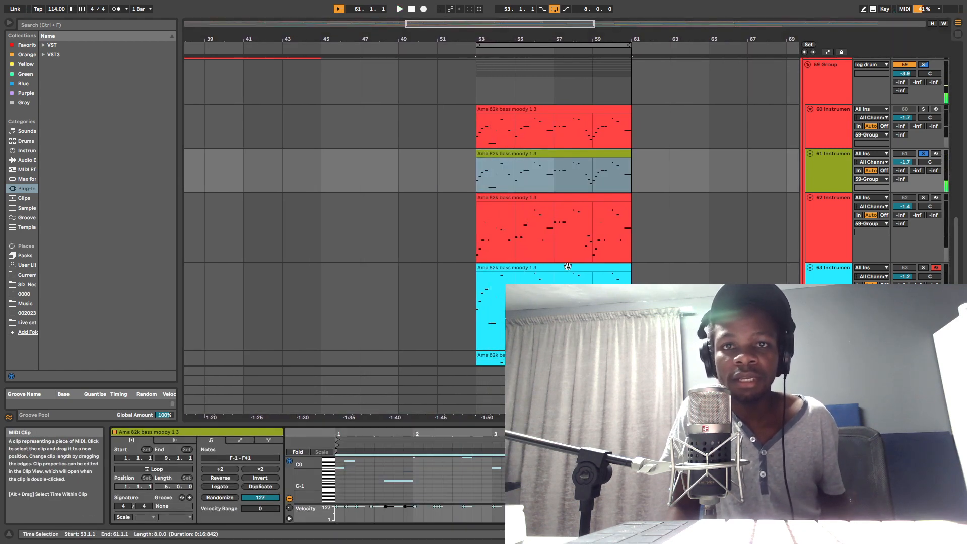
left_click(551, 479)
key("ctrl+a")
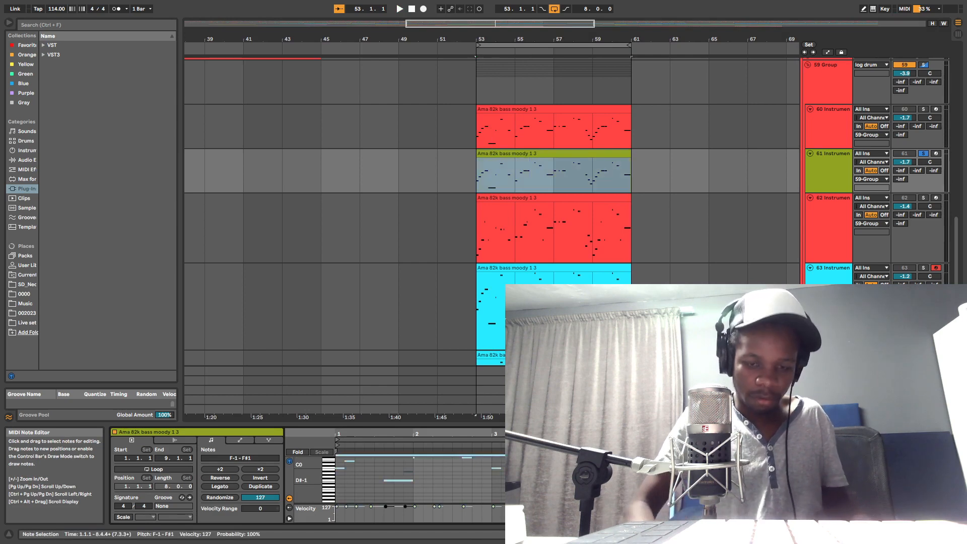
key("space")
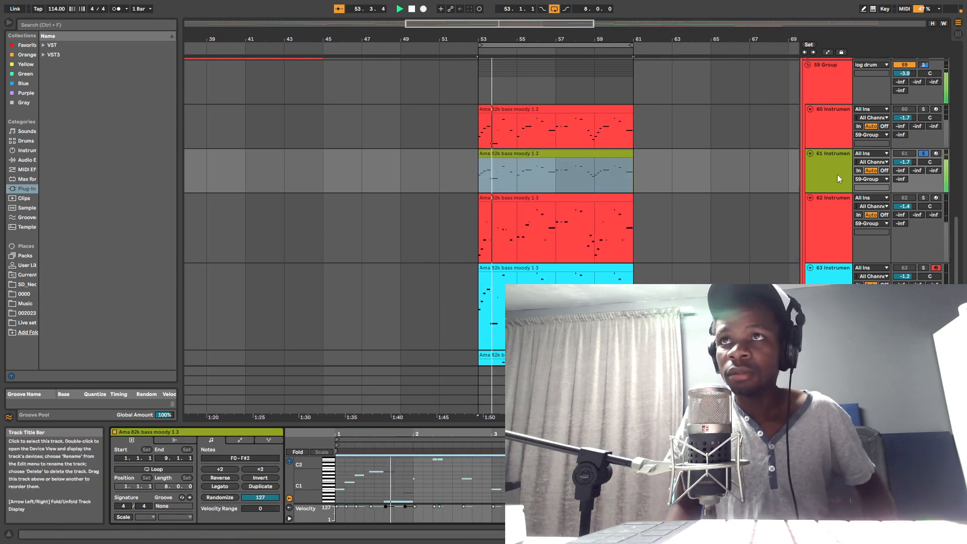
Step: Lower track 61's volume to -4.3 dB during playback
key("space")
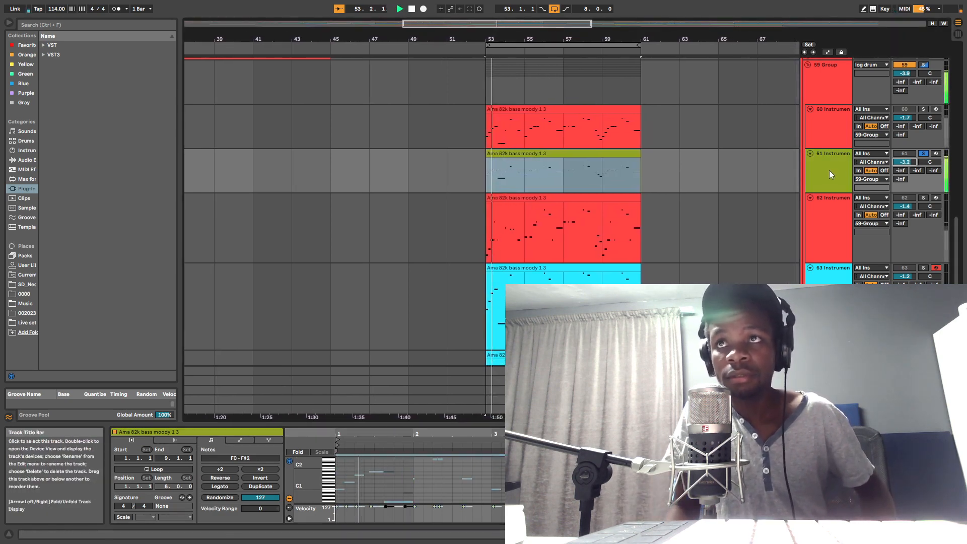
left_click_drag(906, 162, 905, 170)
key("space")
Step: Move the FM Synth track up so it sits directly below the olive-green track 61
scroll(765, 272, "down", 2)
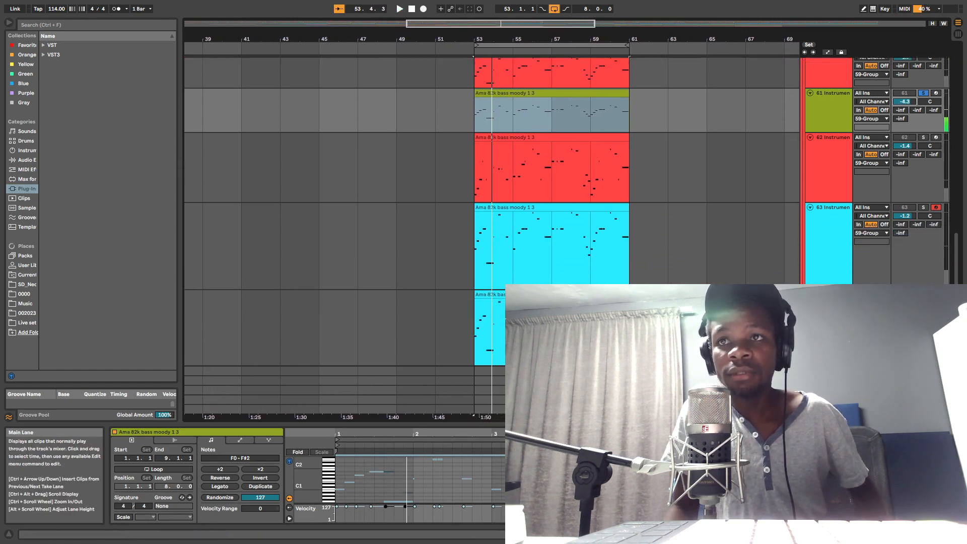
left_click_drag(827, 252, 831, 102)
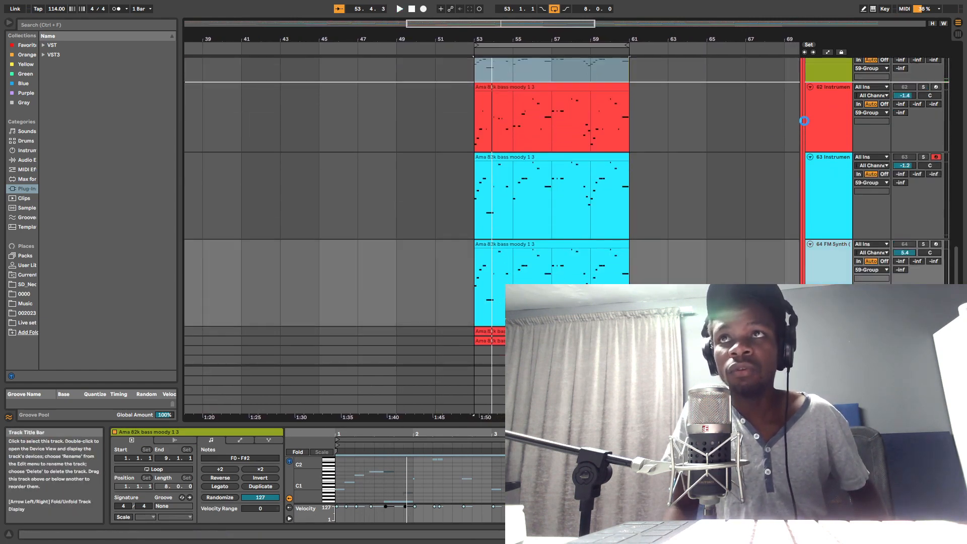
scroll(819, 171, "up", 5)
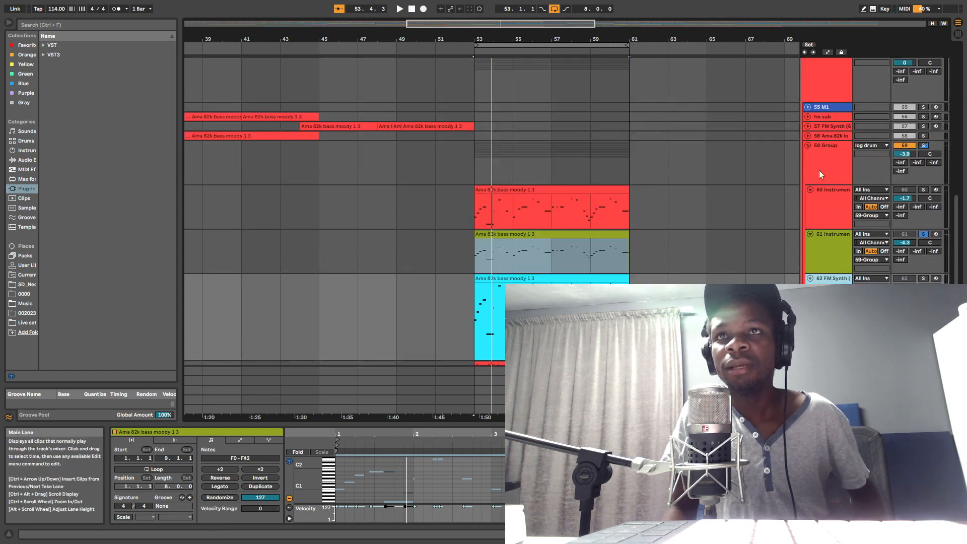
scroll(924, 238, "down", 1)
Step: Solo the FM Synth track, lower its volume to 1.1 dB, and return the solo to track 61 for comparison
key("space")
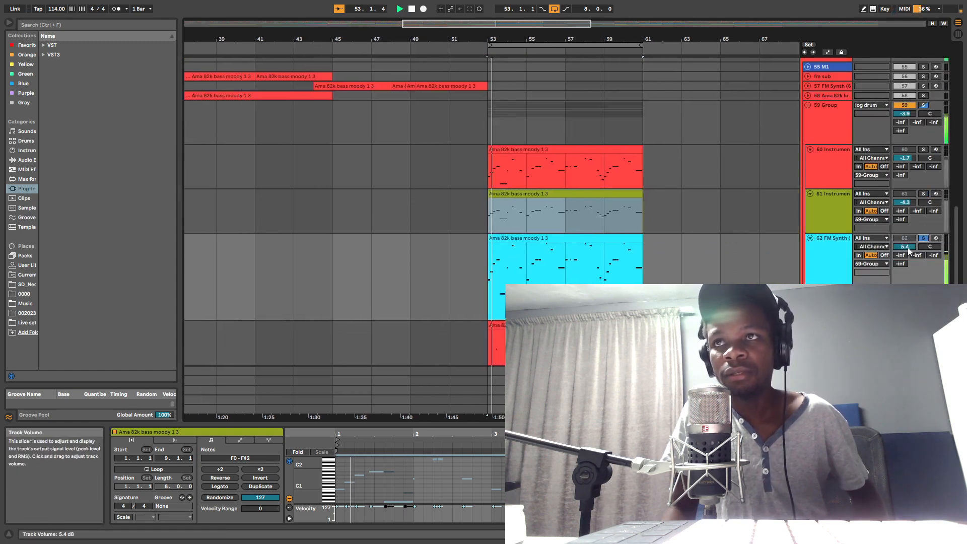
left_click_drag(906, 248, 907, 263)
left_click(923, 193)
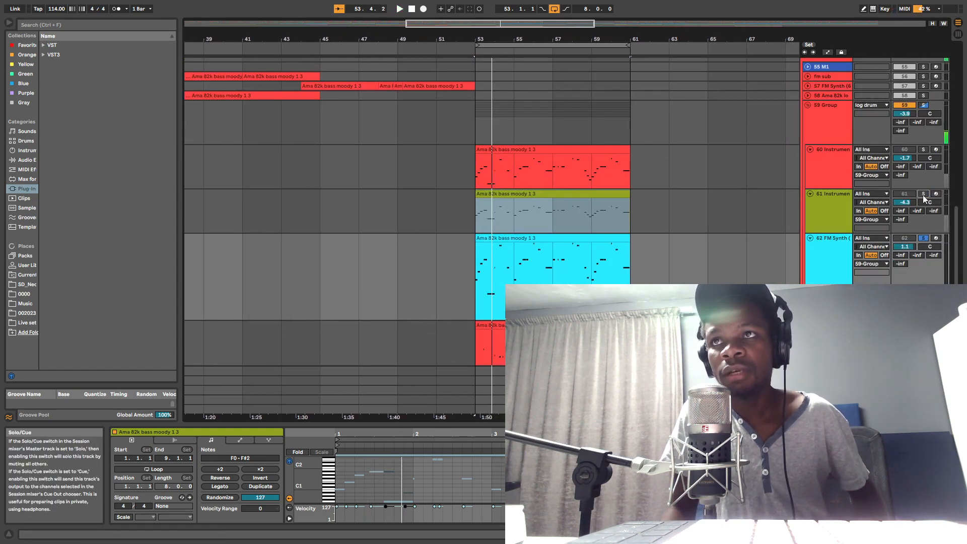
left_click(842, 218)
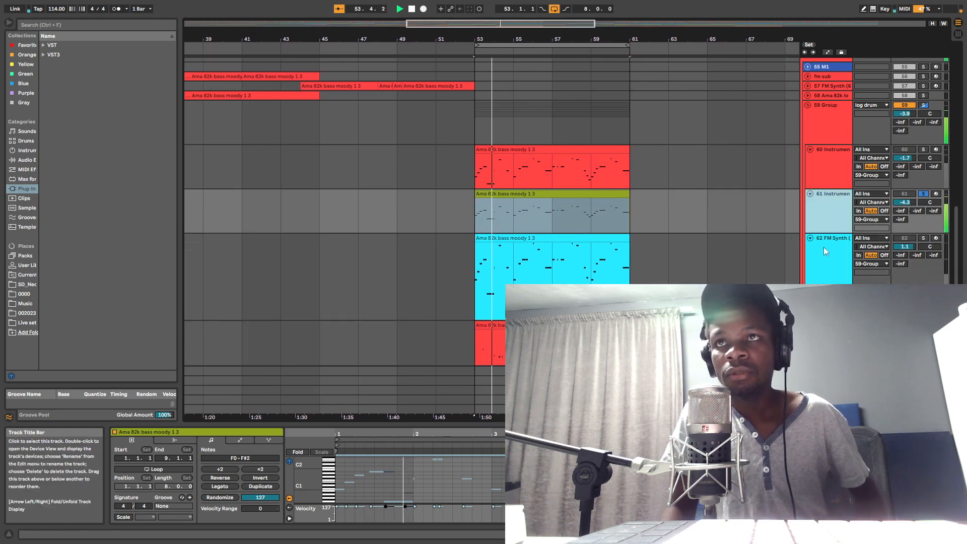
Step: Open track 61's Instrument Rack and set its Sub Decay macro to 938 ms while auditioning
key("space")
left_click(907, 534)
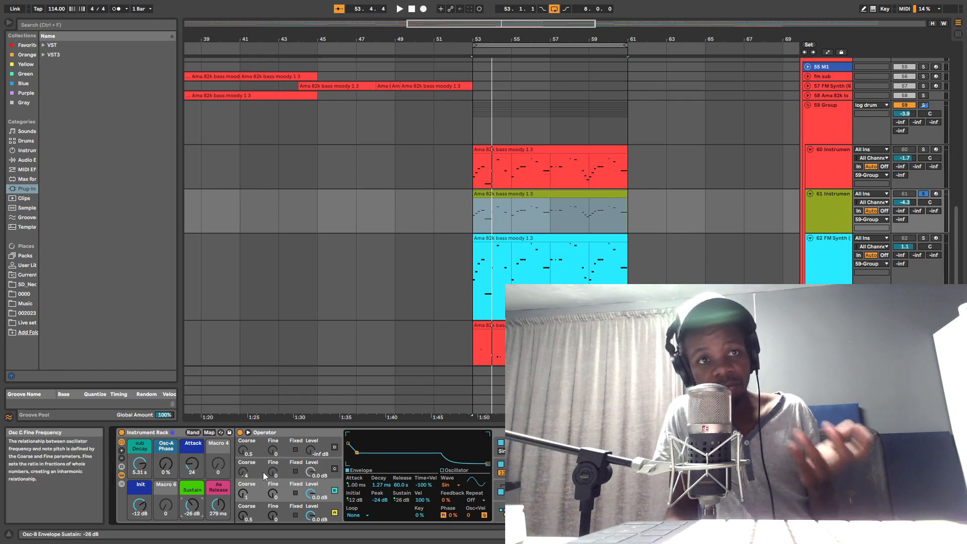
key("space")
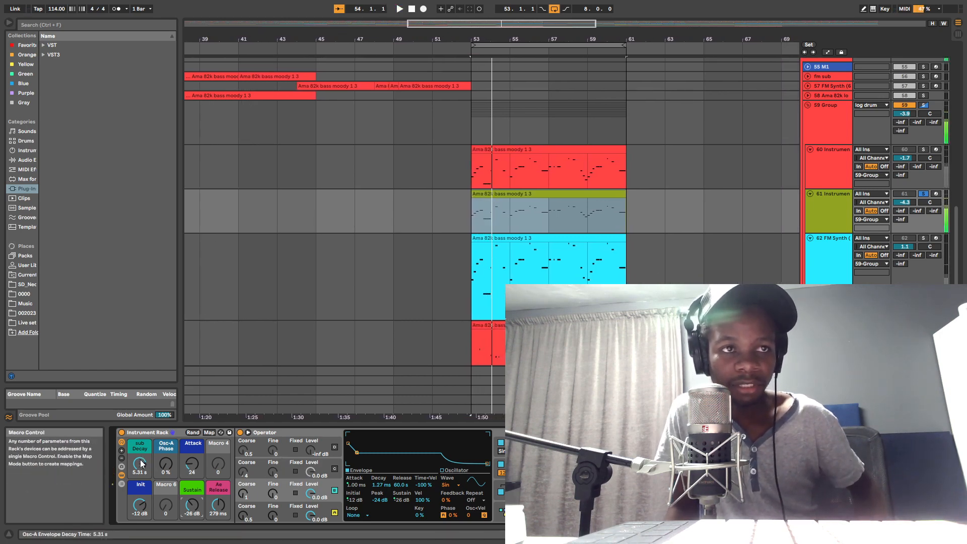
left_click_drag(143, 462, 143, 499)
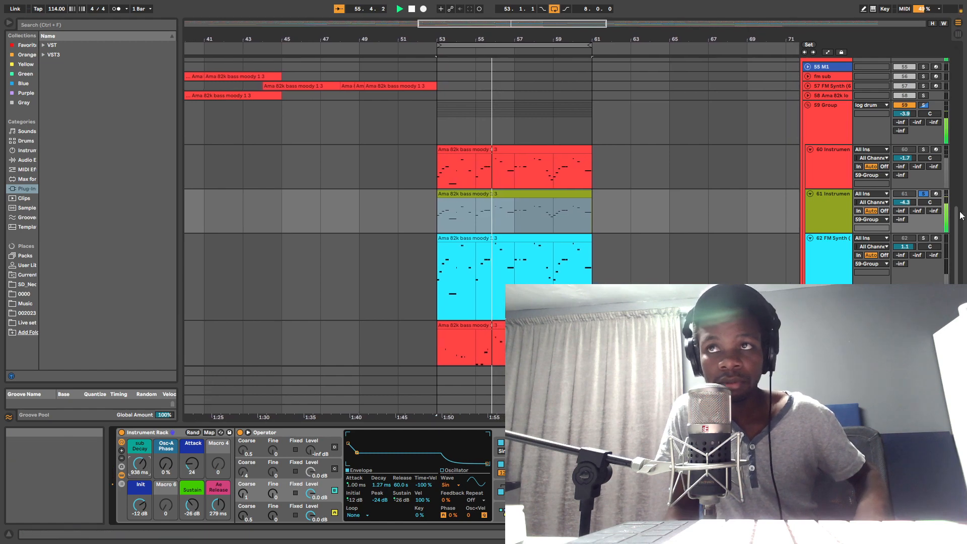
Step: Solo the FM Synth track with its volume at 2.0 dB, and switch the solo back to track 61 to compare
left_click(924, 239)
key("space")
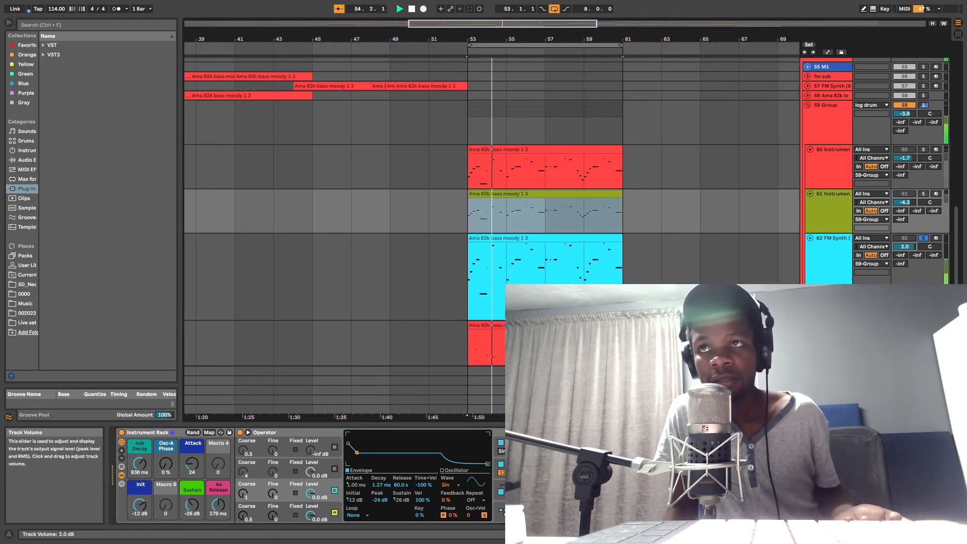
left_click(921, 194)
key("space")
key("space")
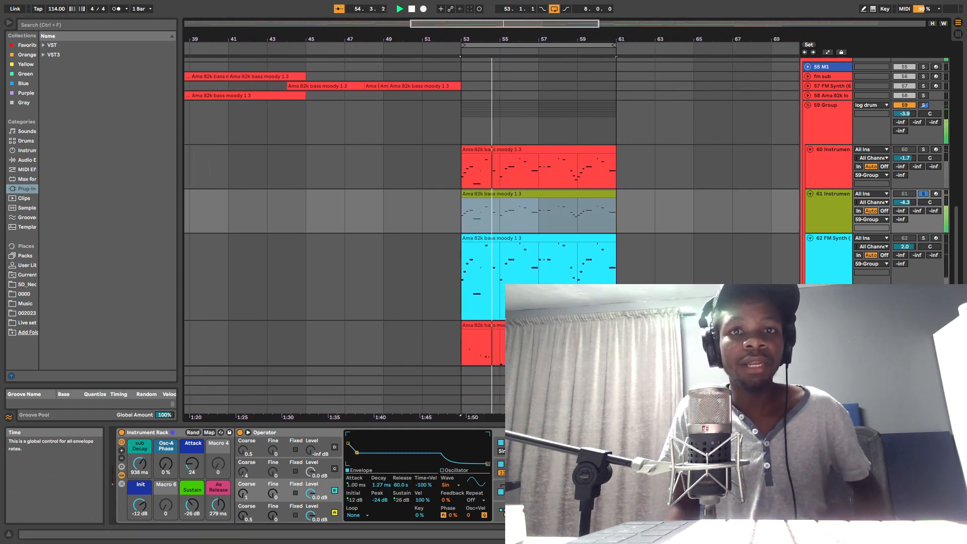
Step: Set the rack's Sustain macro to -24 dB and play the loop
key("space")
left_click_drag(188, 502, 188, 499)
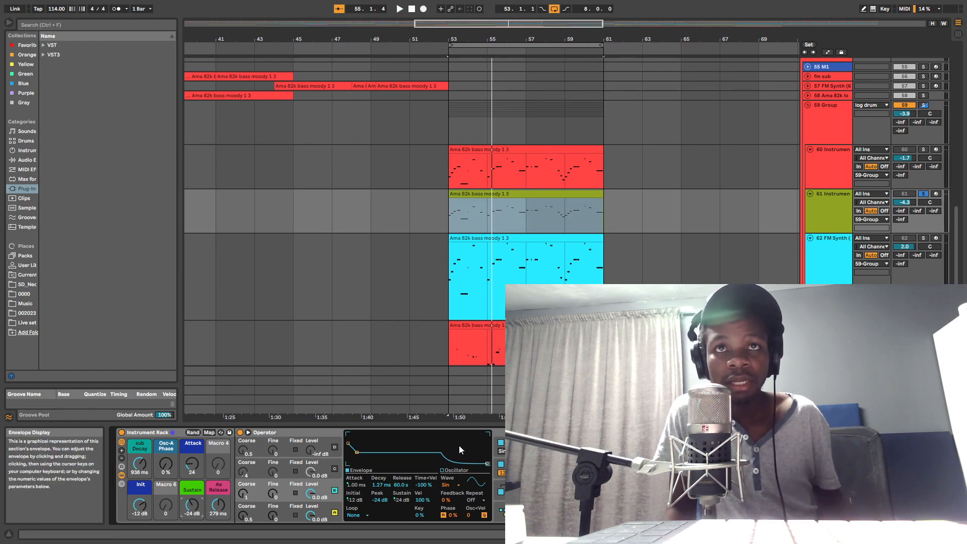
key("space")
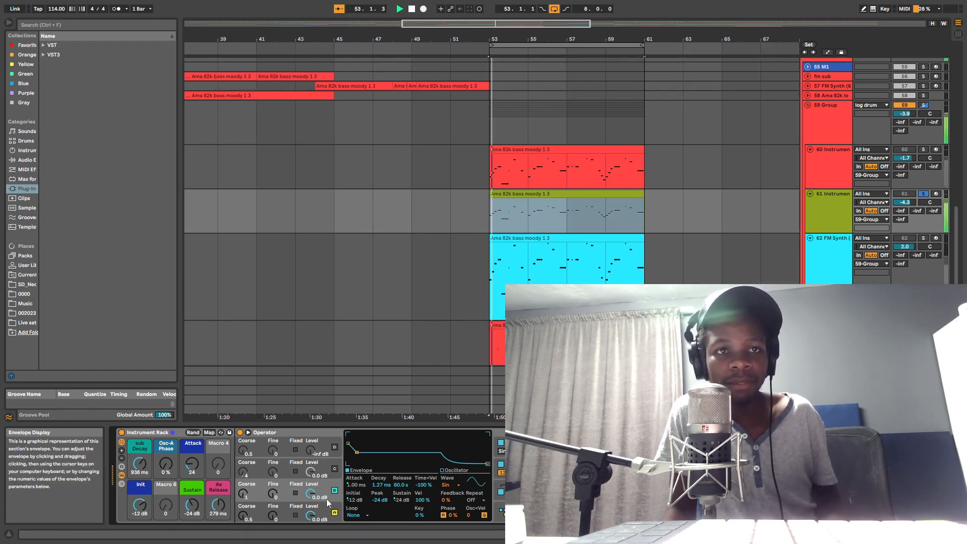
Step: Try the rack's Init macro at 0.0 dB, and settle on -13 dB
left_click_drag(140, 505, 140, 443)
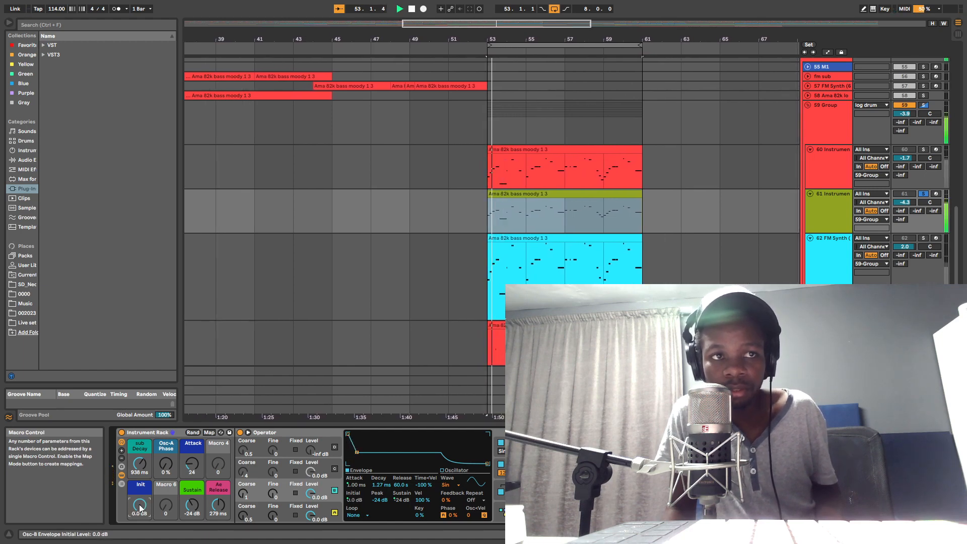
left_click_drag(141, 508, 140, 528)
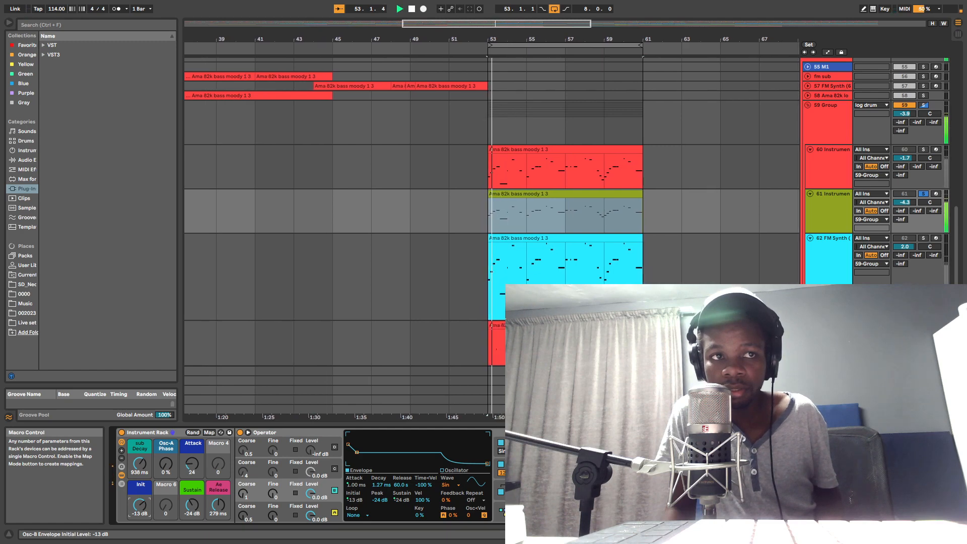
key("space")
Step: Set the rack's Attack macro to 28 and its Sub Decay macro to 2.43 s while listening
left_click(194, 464)
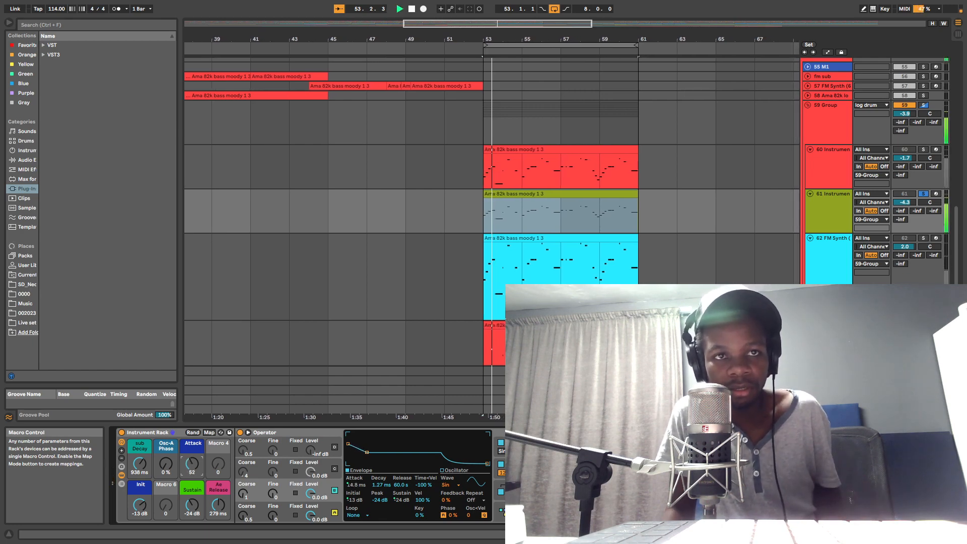
left_click_drag(191, 464, 140, 471)
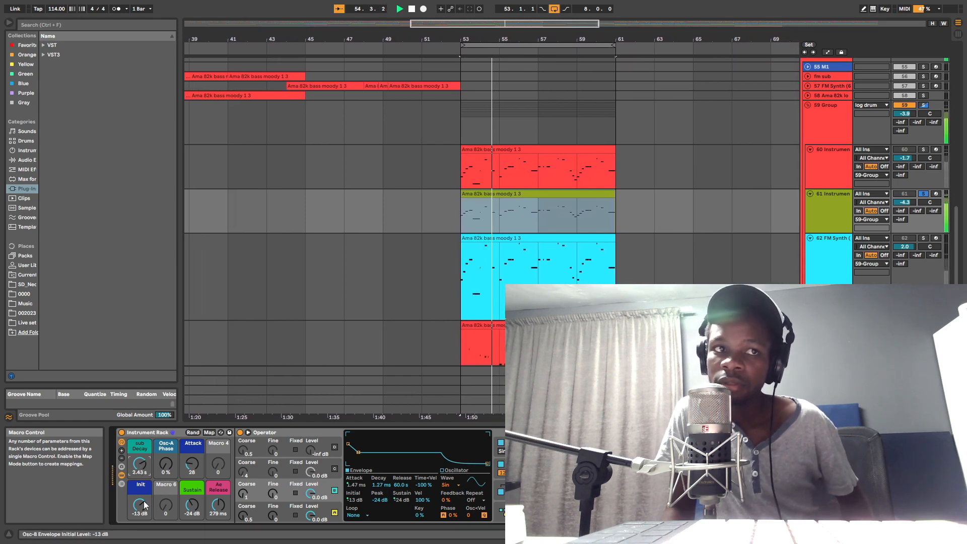
left_click(192, 505)
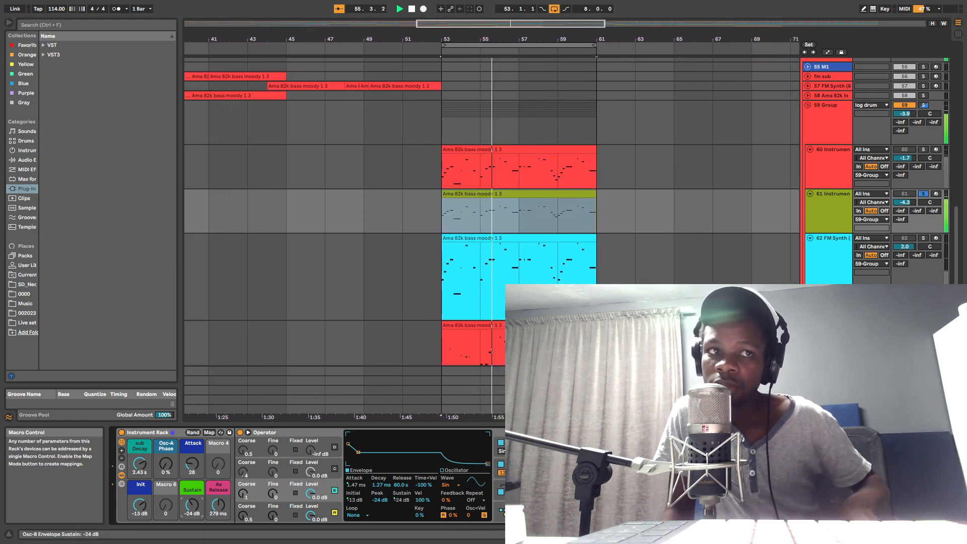
mouse_move(192, 505)
left_mouse_down()
mouse_move(192, 497)
mouse_move(192, 505)
left_mouse_up()
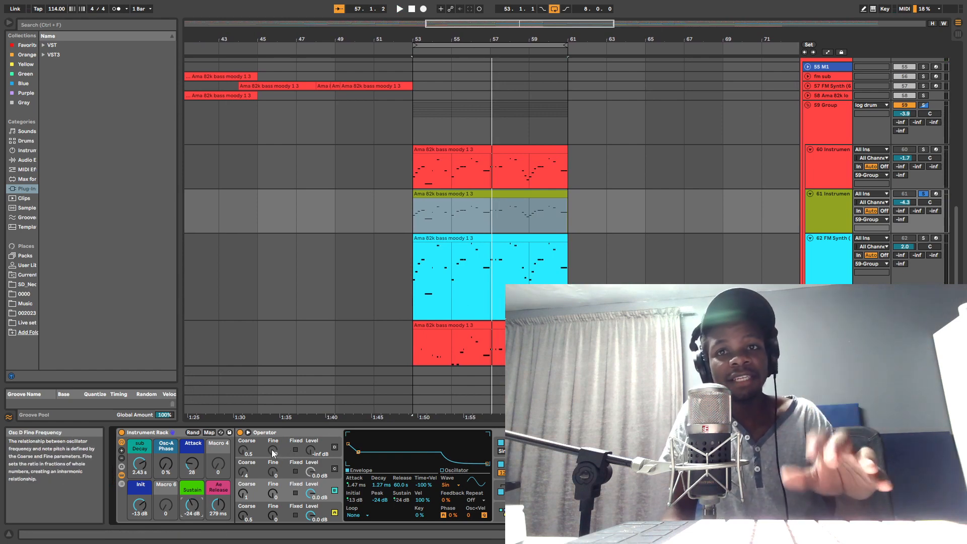
left_click(217, 506)
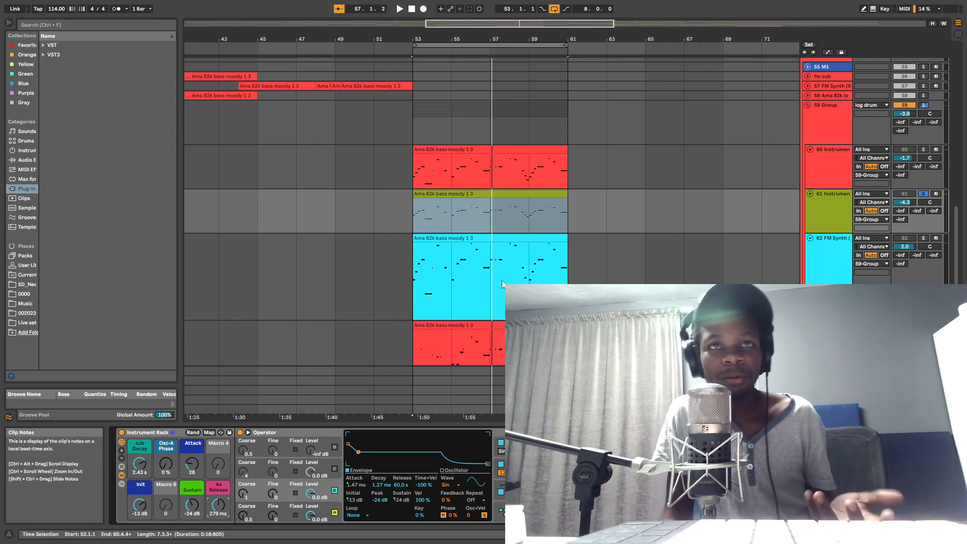
scroll(541, 267, "down", 2)
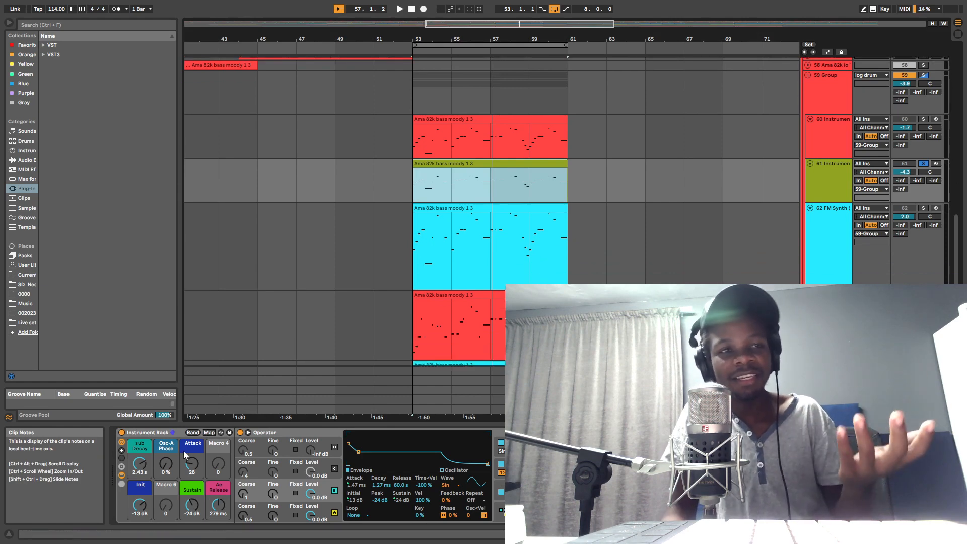
mouse_move(484, 35)
left_mouse_down()
mouse_move(484, 73)
mouse_move(484, 46)
left_mouse_up()
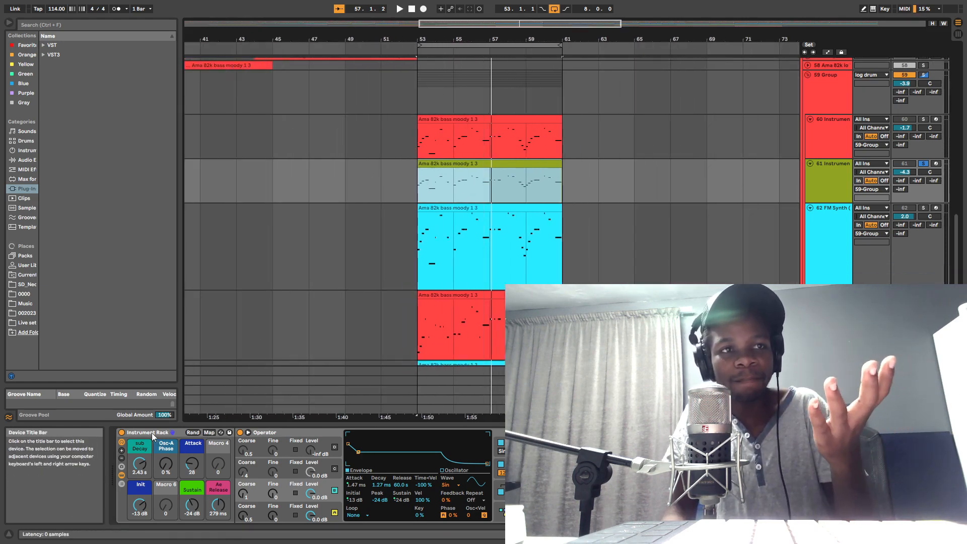
left_click(166, 437)
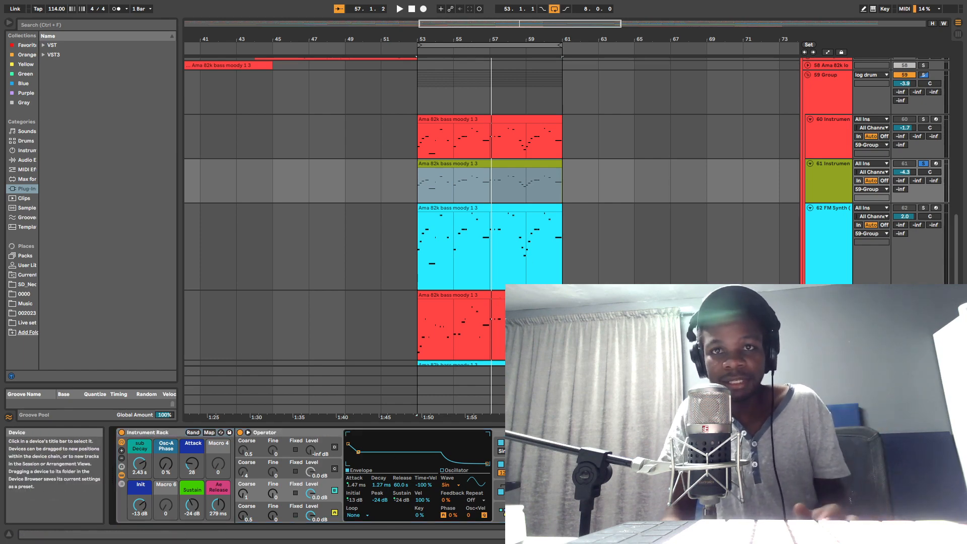
left_click(173, 432)
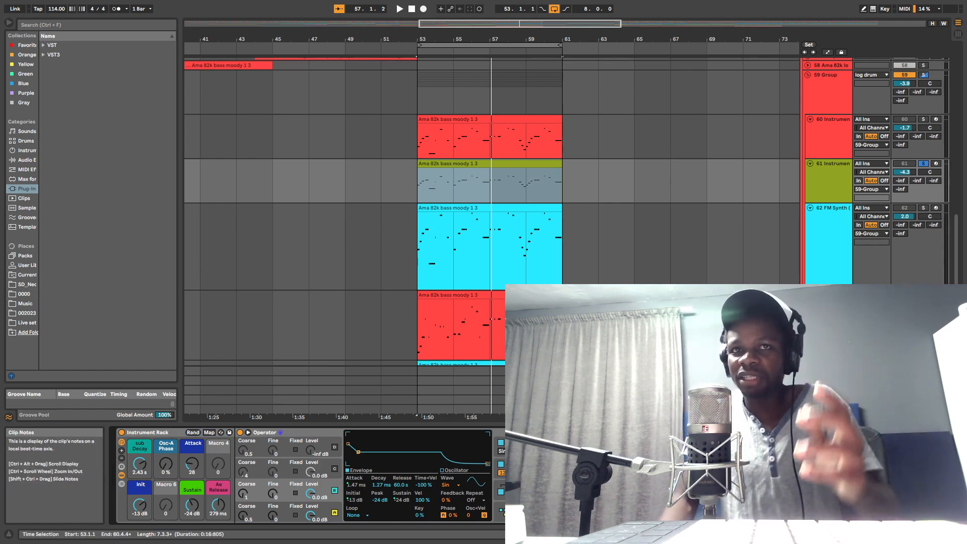
Step: Solo the FM Synth track and play the loop, and switch the solo back to track 61 to compare
scroll(802, 245, "down", 2)
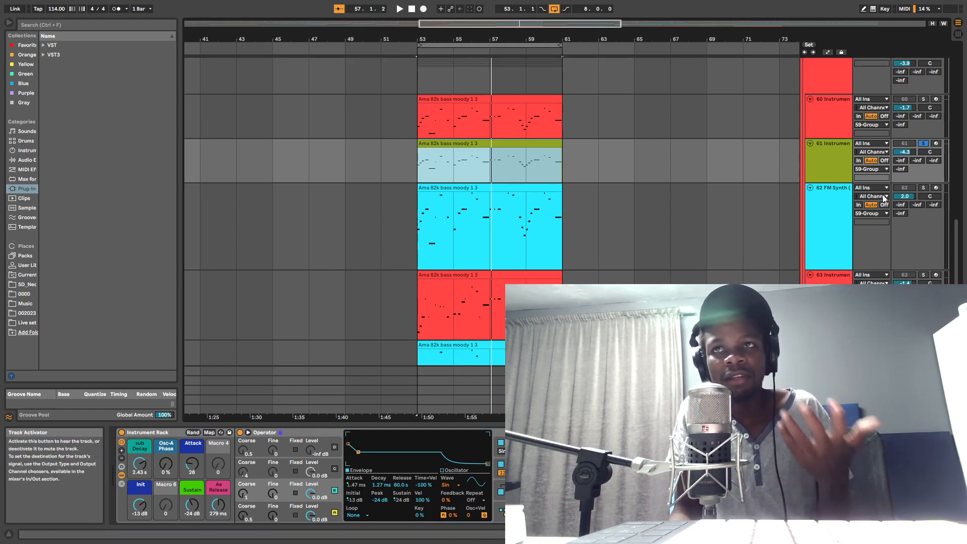
left_click(923, 187)
key("space")
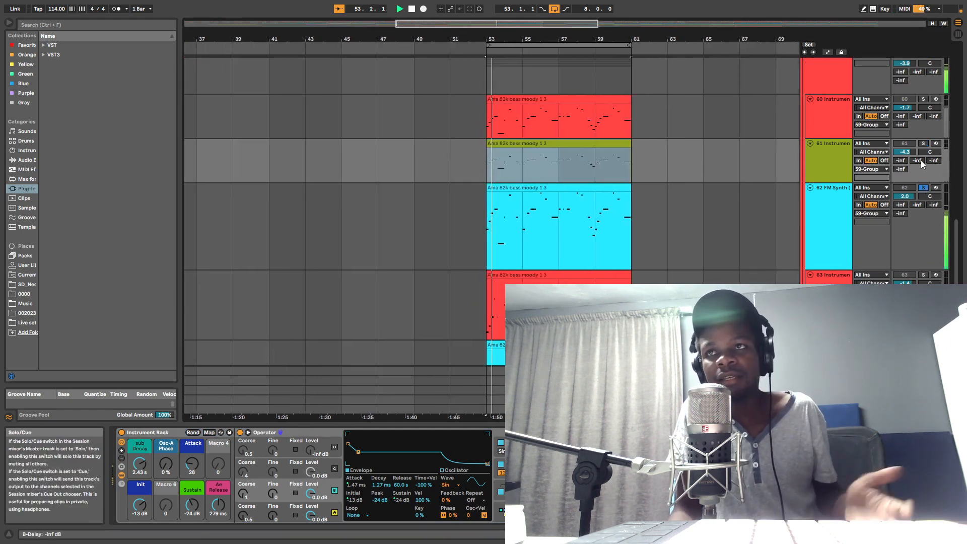
left_click(924, 144)
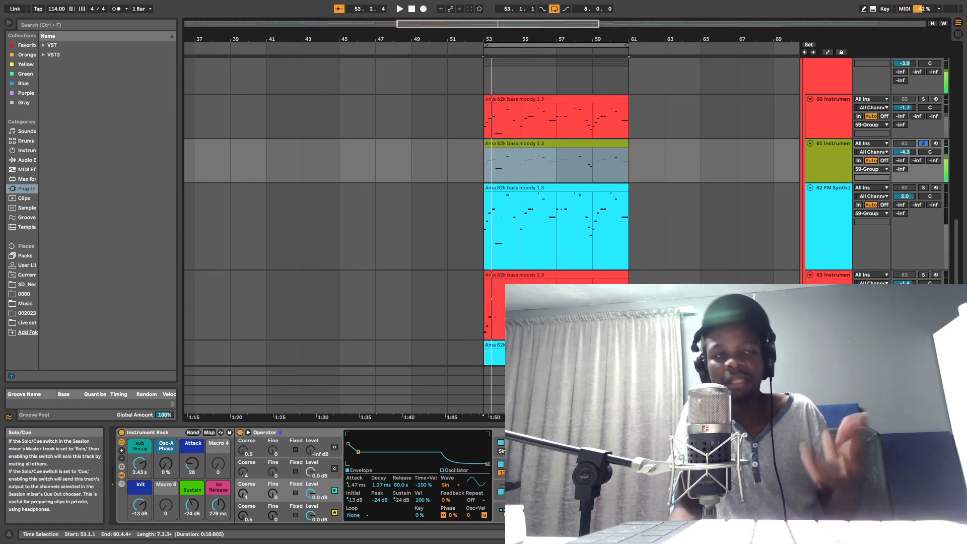
Step: Examine the Log Drum preset's envelope and modulation settings in the FM Synth plug-in window, and close it
left_click(839, 230)
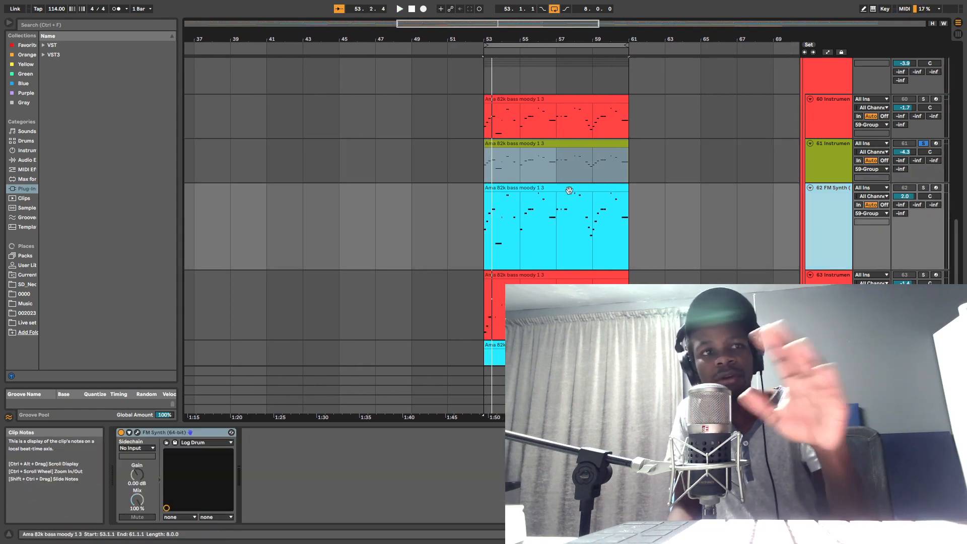
left_click(138, 430)
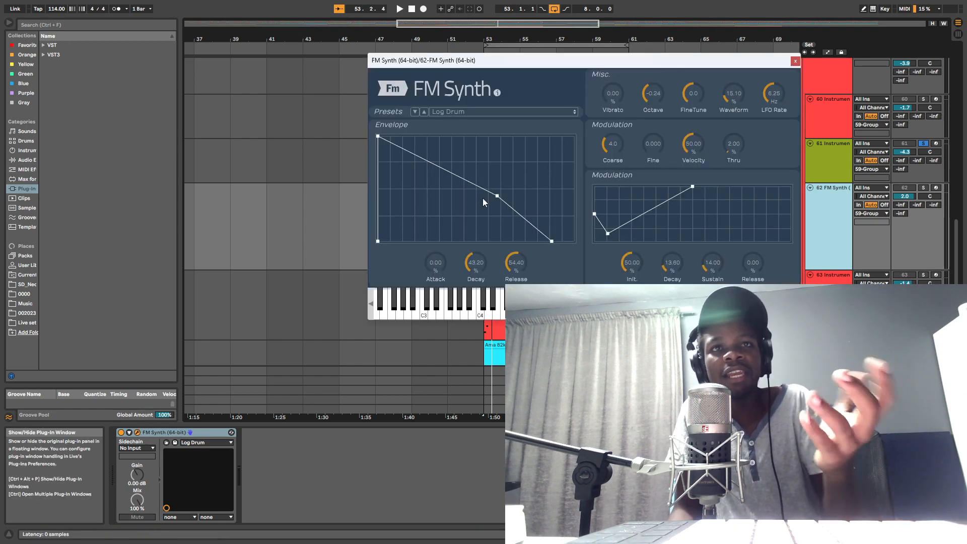
left_click(795, 61)
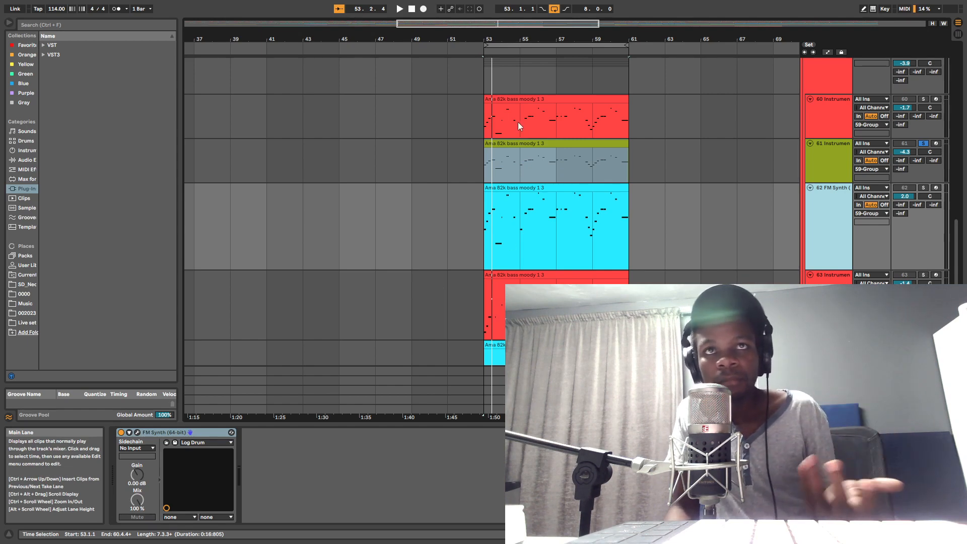
mouse_move(558, 38)
left_mouse_down()
mouse_move(559, 65)
mouse_move(564, 34)
left_mouse_up()
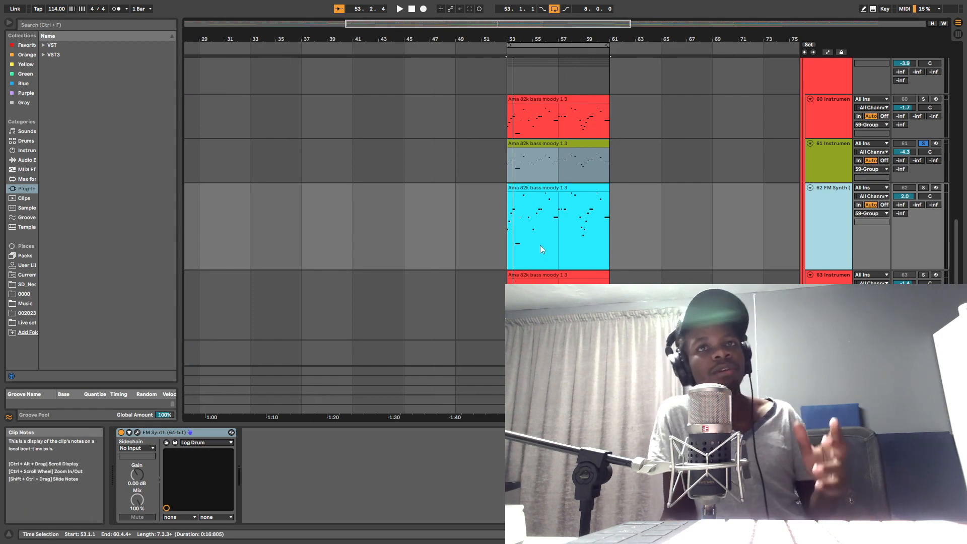
key("super")
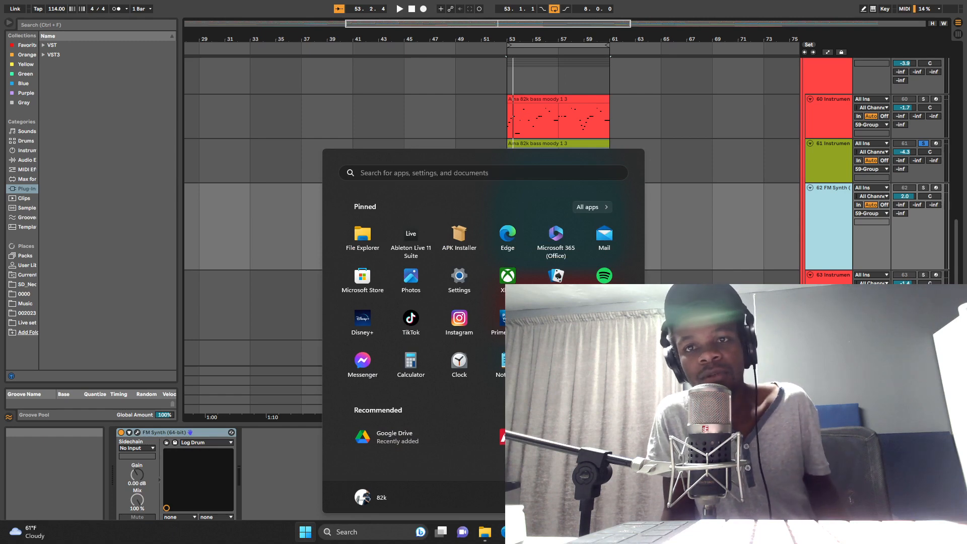
key("super")
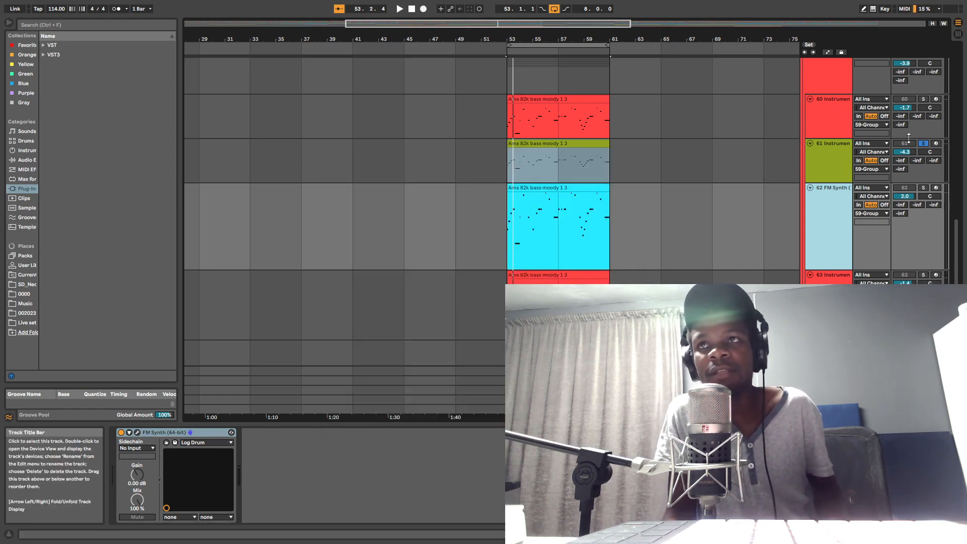
Step: Unsolo track 61, enable it in the mix during playback, and lower its volume to -9.8 dB
left_click(924, 143)
key("space")
scroll(836, 149, "up", 2)
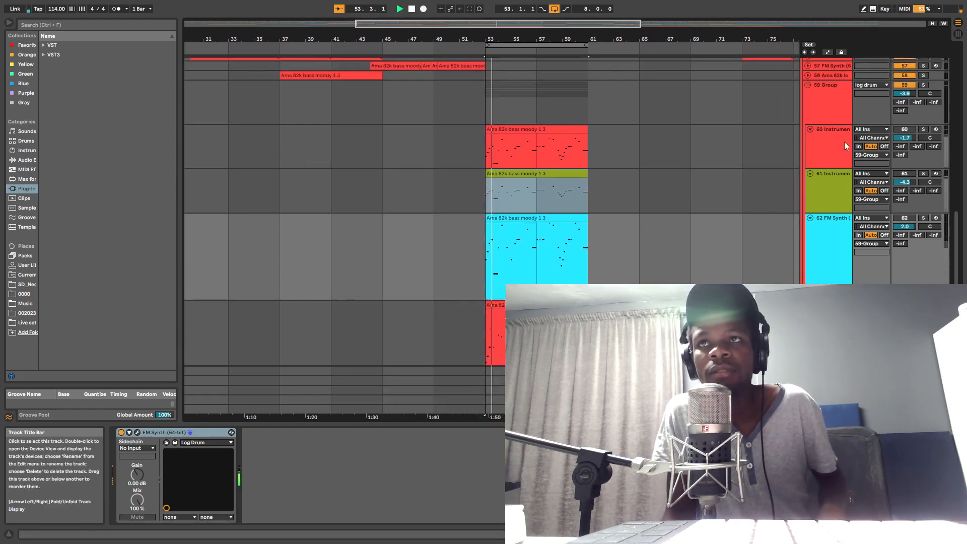
left_click(905, 173)
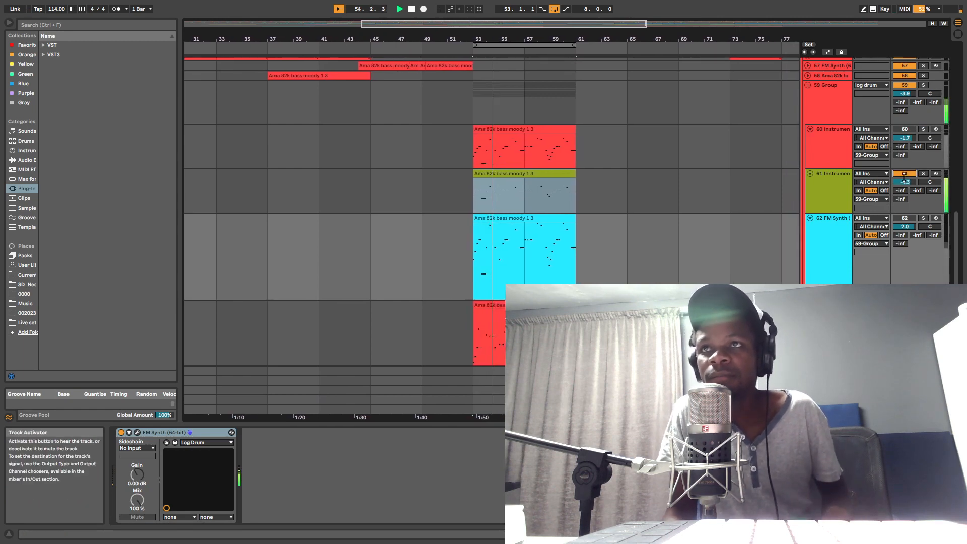
left_click(824, 195)
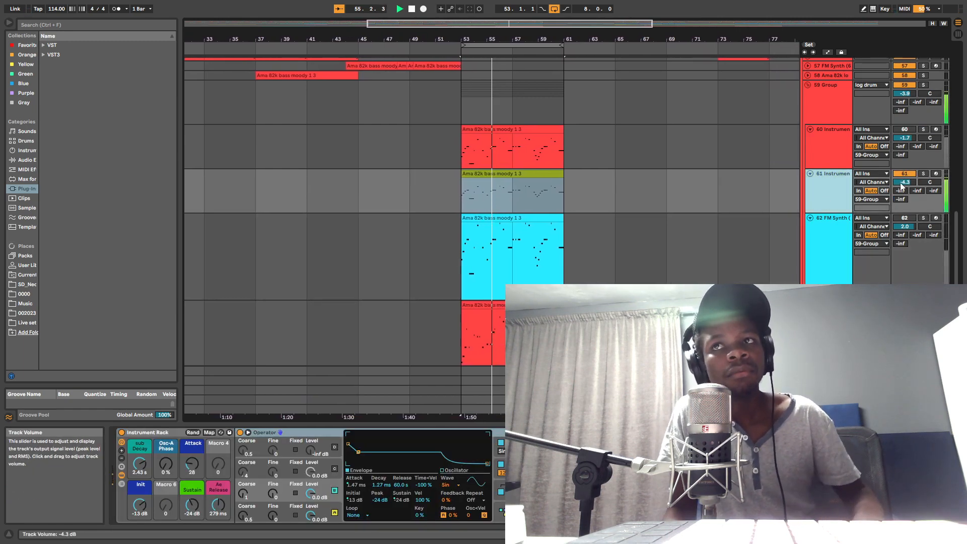
left_click_drag(905, 183, 905, 202)
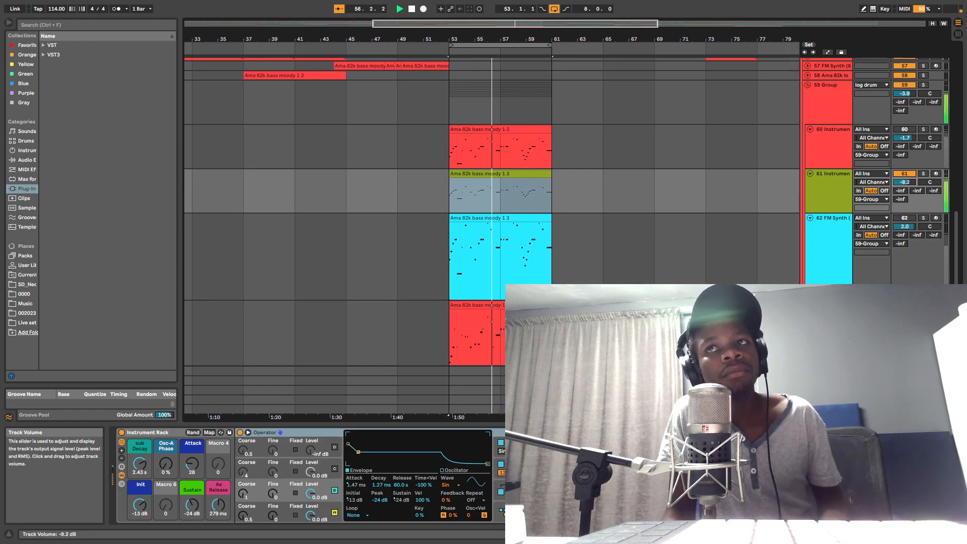
Step: Set the rack's Sub Decay macro to 558 ms, Release to 1.58 s, Init to -14 dB and Attack to 22 while listening
left_click_drag(139, 463, 140, 463)
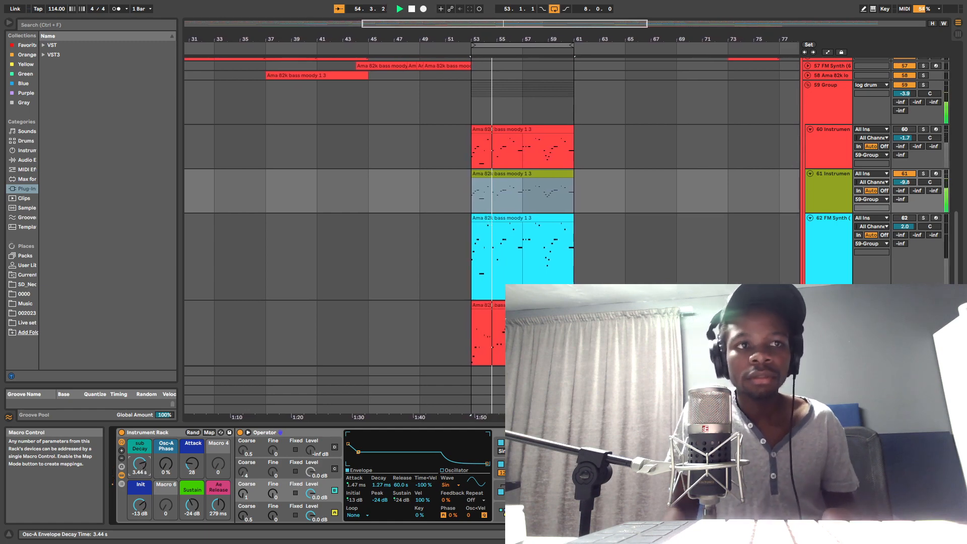
left_click_drag(218, 505, 218, 482)
left_click_drag(139, 505, 140, 507)
left_click_drag(192, 463, 139, 475)
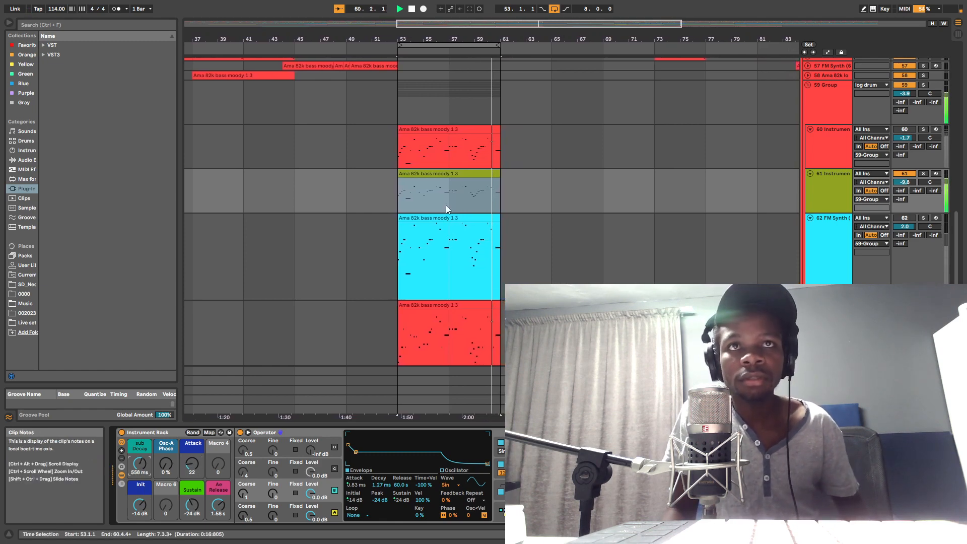
Step: Transpose all notes of track 61's MIDI clip down one octave
double_click(460, 171)
left_click(449, 488)
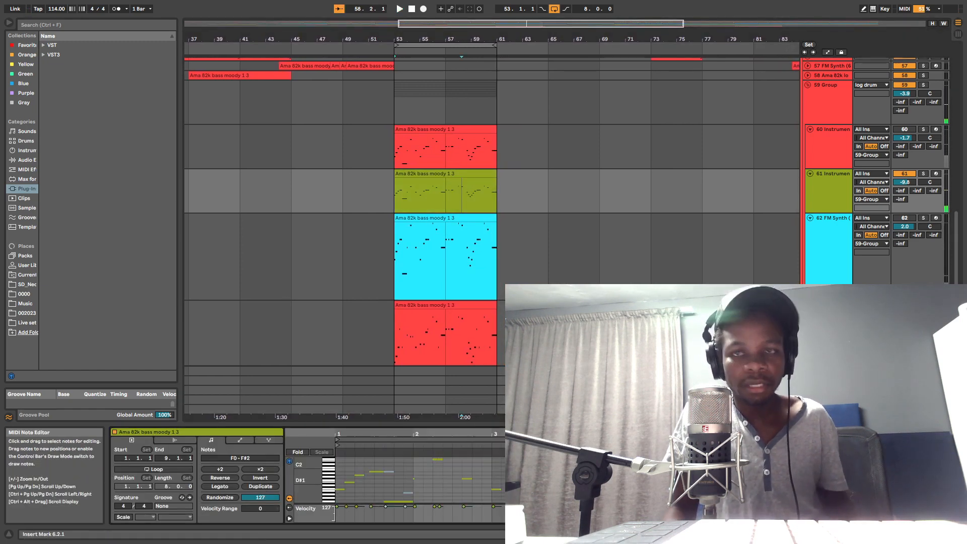
key("ctrl+a")
key("shift+Down")
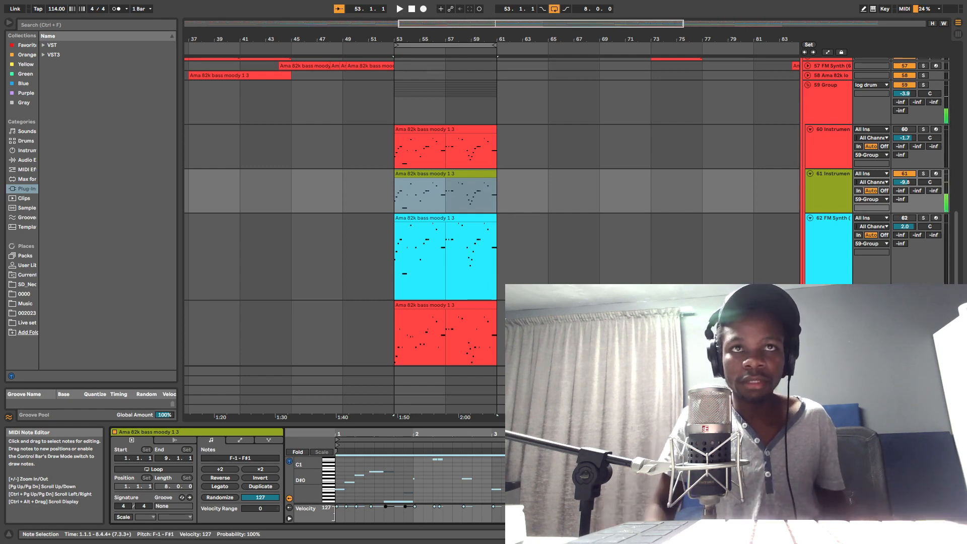
Step: Play the loop, set track 61's volume to -1.3 dB, and show the track's rack devices again
key("space")
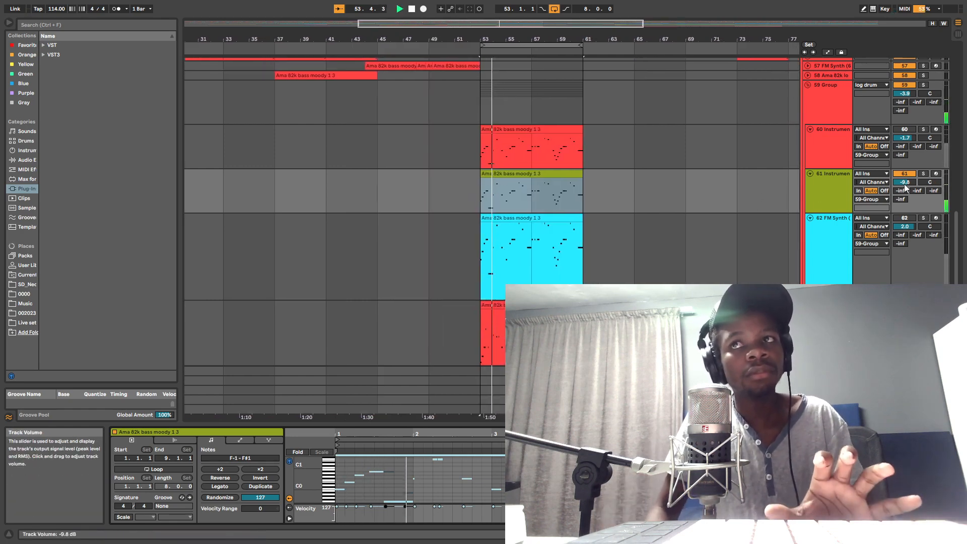
left_click_drag(905, 183, 905, 168)
double_click(838, 196)
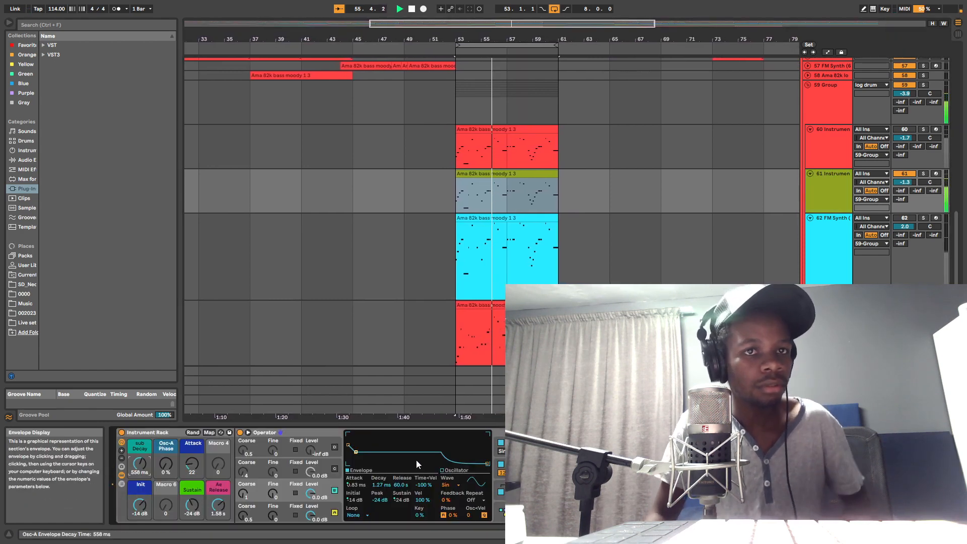
Step: Enable track 63 alongside track 61, play them together, and lower track 63's volume to -7.6 dB
left_click_drag(956, 230, 956, 247)
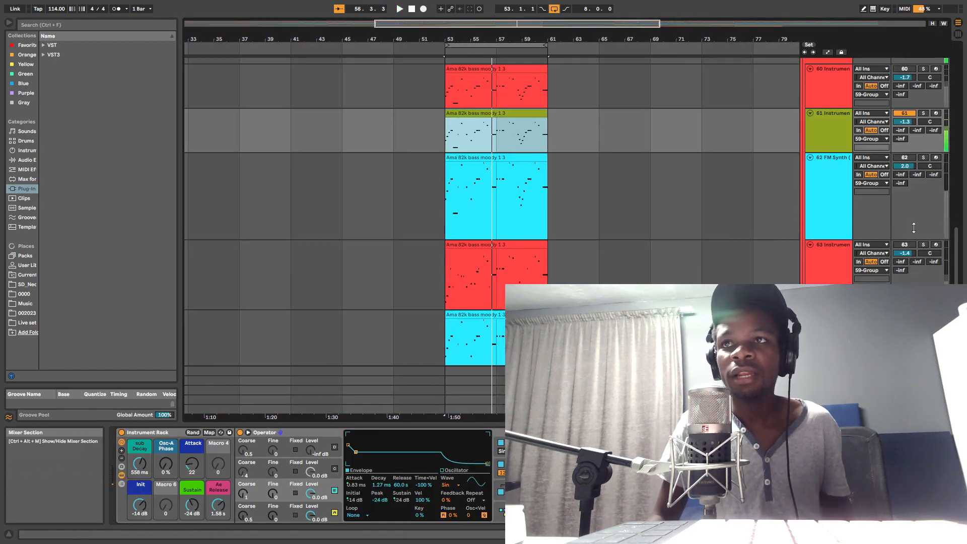
left_click(905, 245)
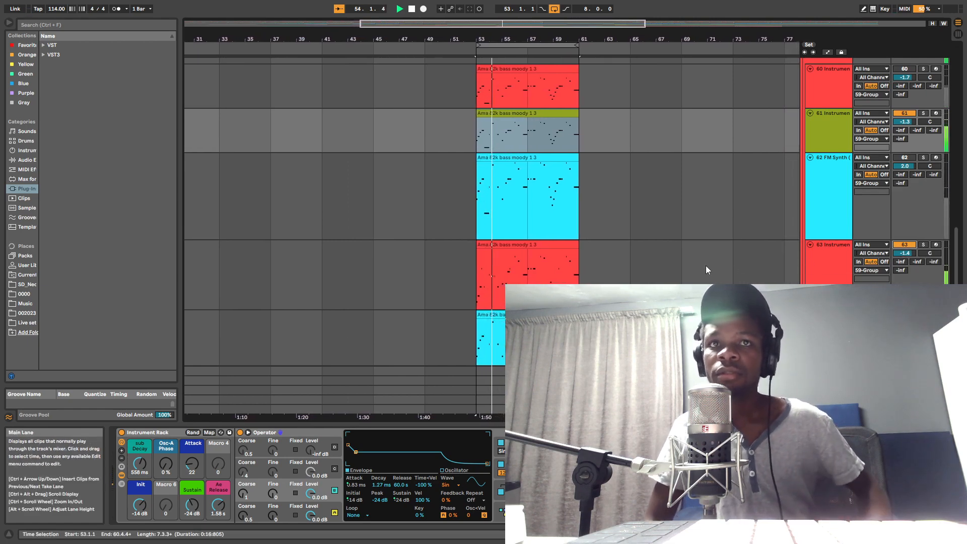
left_click_drag(905, 253, 905, 270)
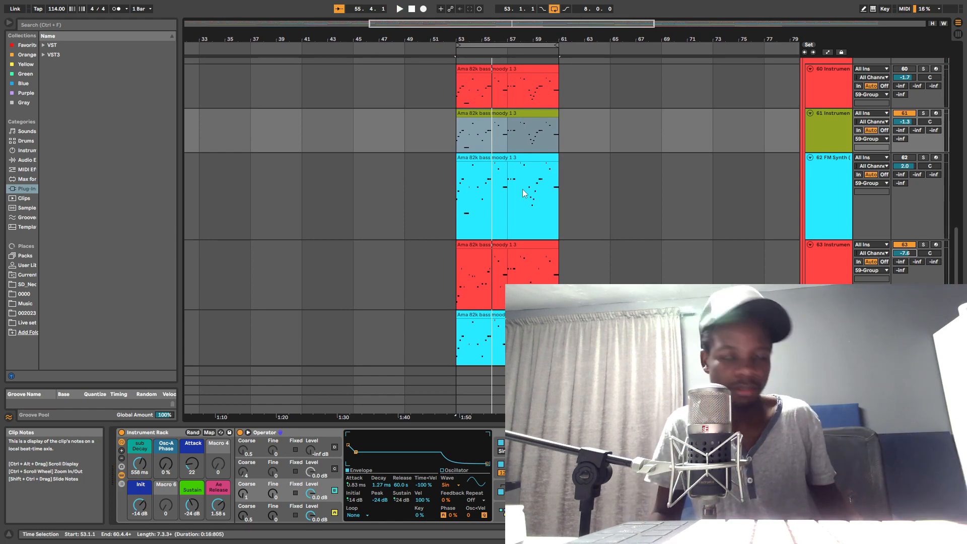
key("super")
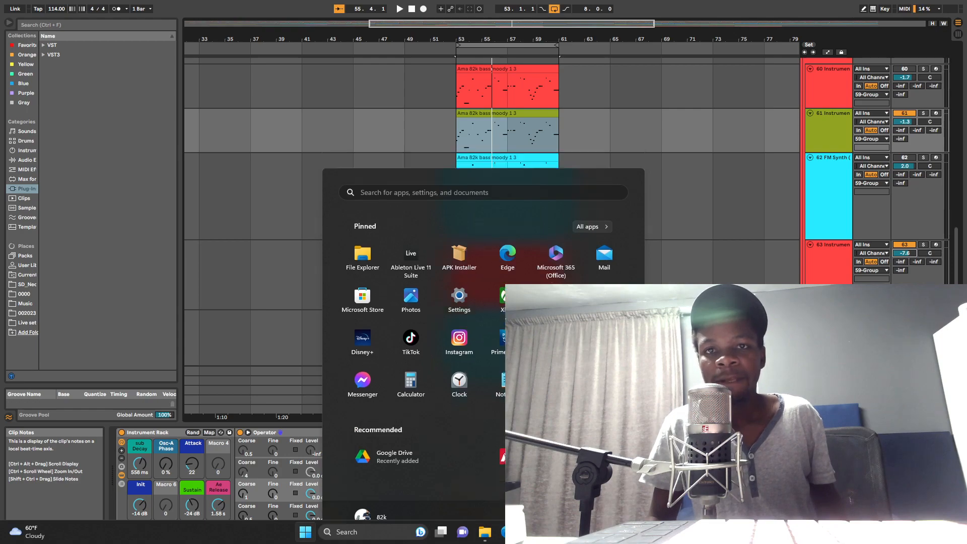